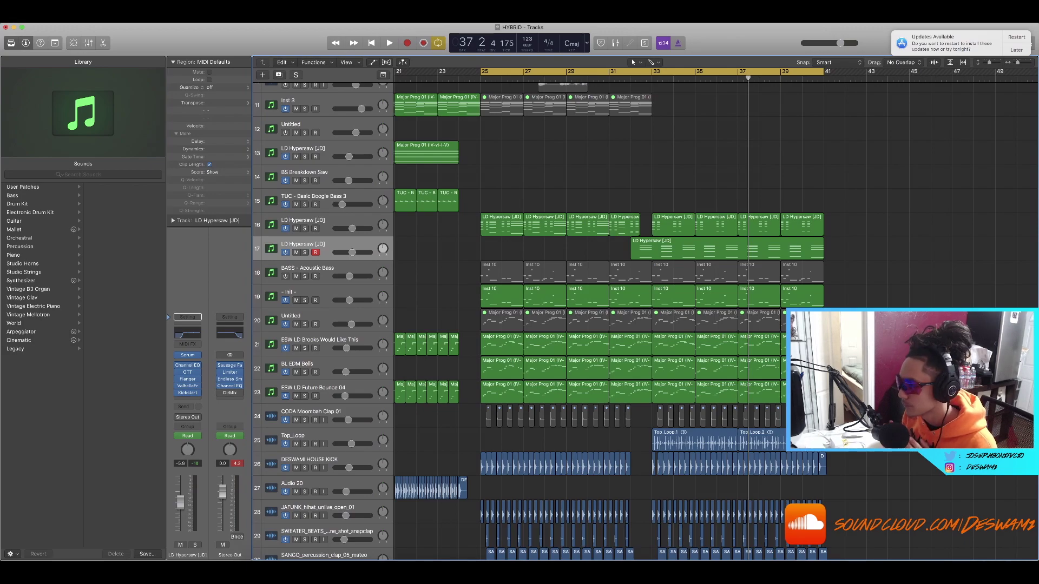
Look through the Serum preset categories for the LD Hypersaw [JD] lead on track 16, leaving the preset as it is
scroll(528, 122, "down", 3)
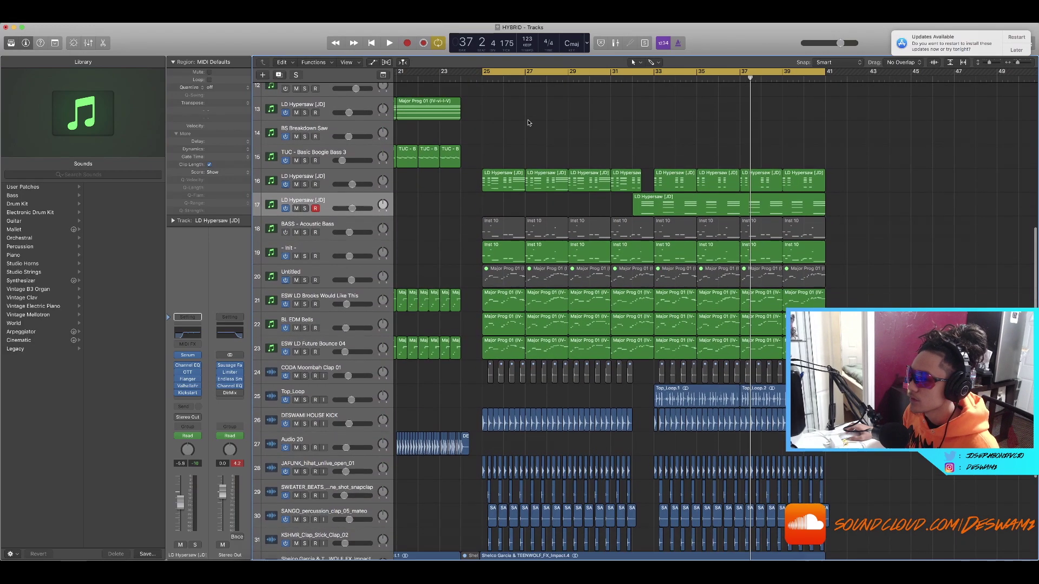
scroll(528, 123, "down", 2)
scroll(527, 124, "up", 2)
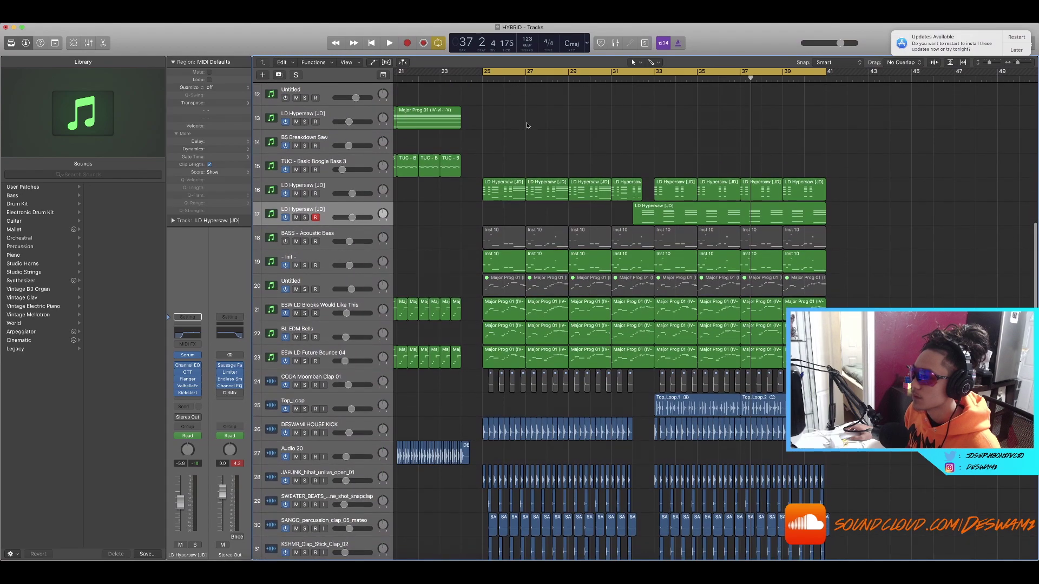
scroll(529, 126, "up", 2)
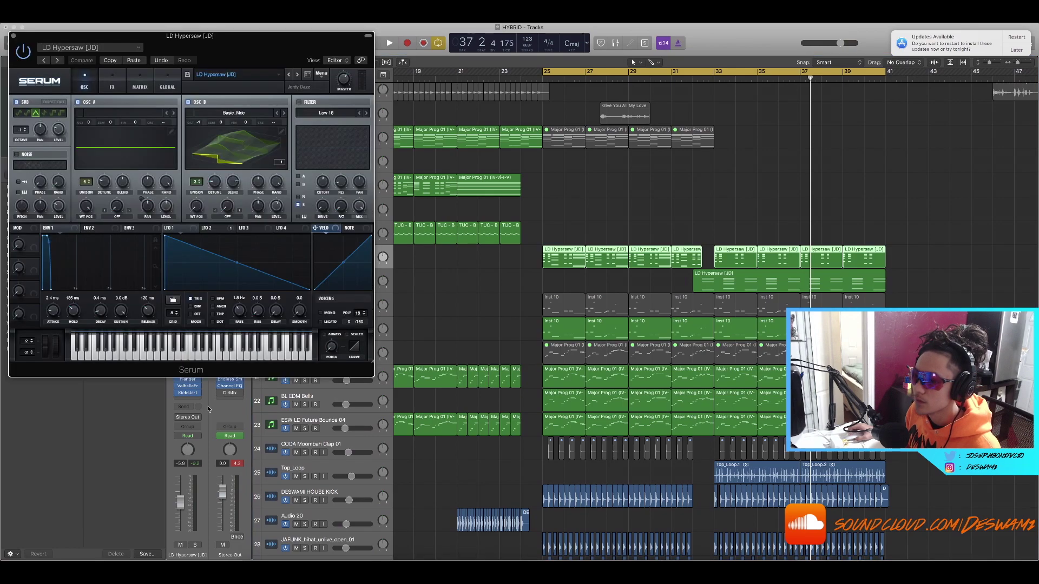
left_click_drag(214, 41, 388, 121)
left_click(398, 155)
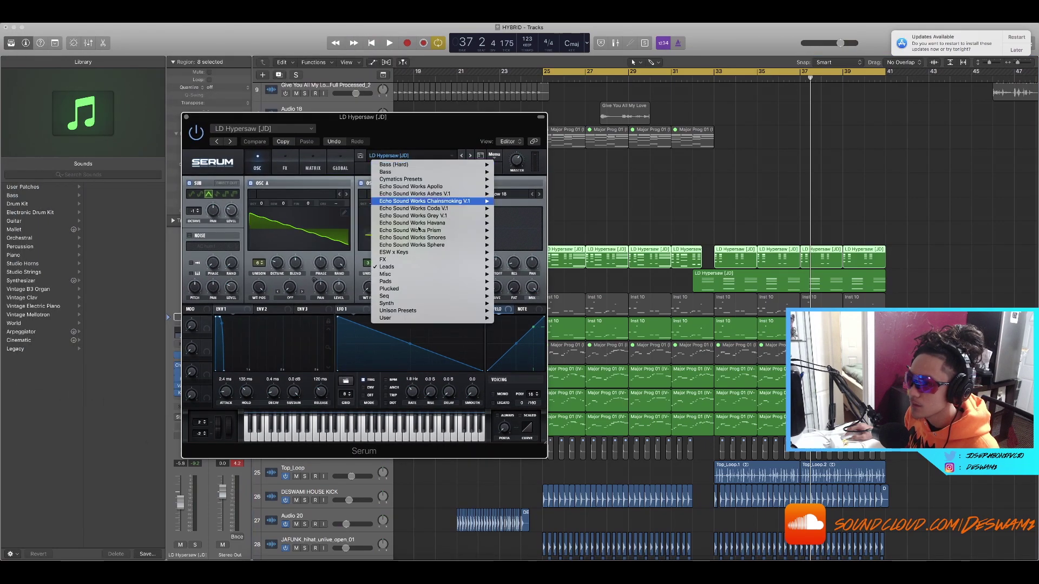
left_click(190, 123)
left_click(186, 117)
Solo the LD Hypersaw [JD] lead on track 16
left_click(595, 238)
scroll(598, 237, "down", 2)
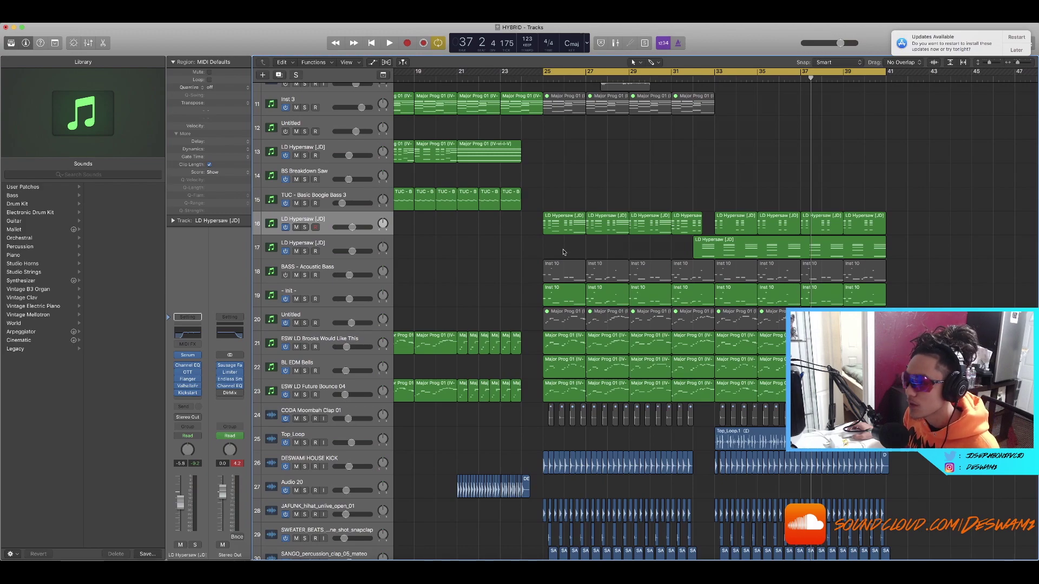
key("s")
scroll(508, 237, "down", 2)
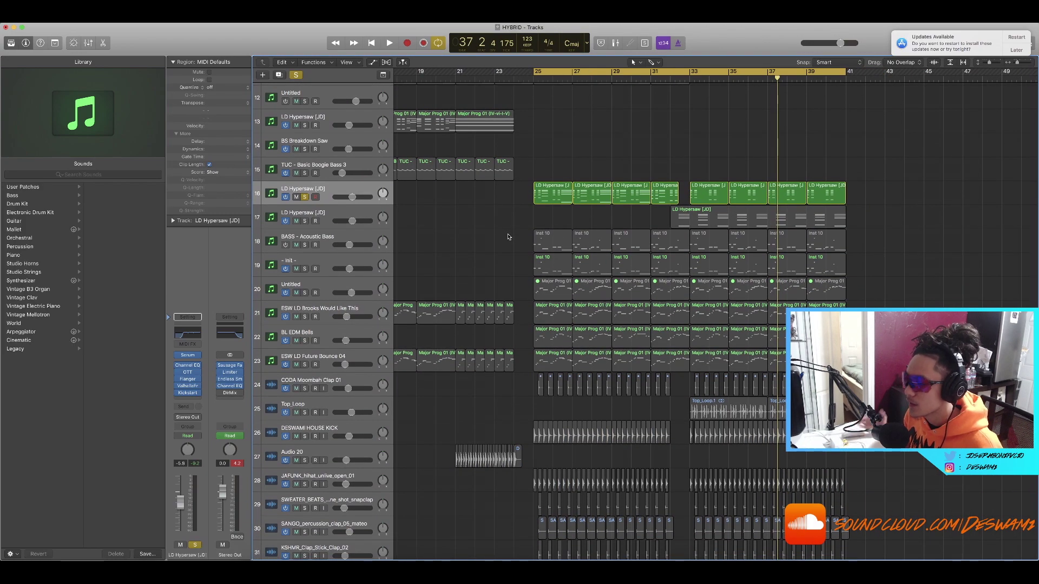
scroll(508, 236, "up", 4)
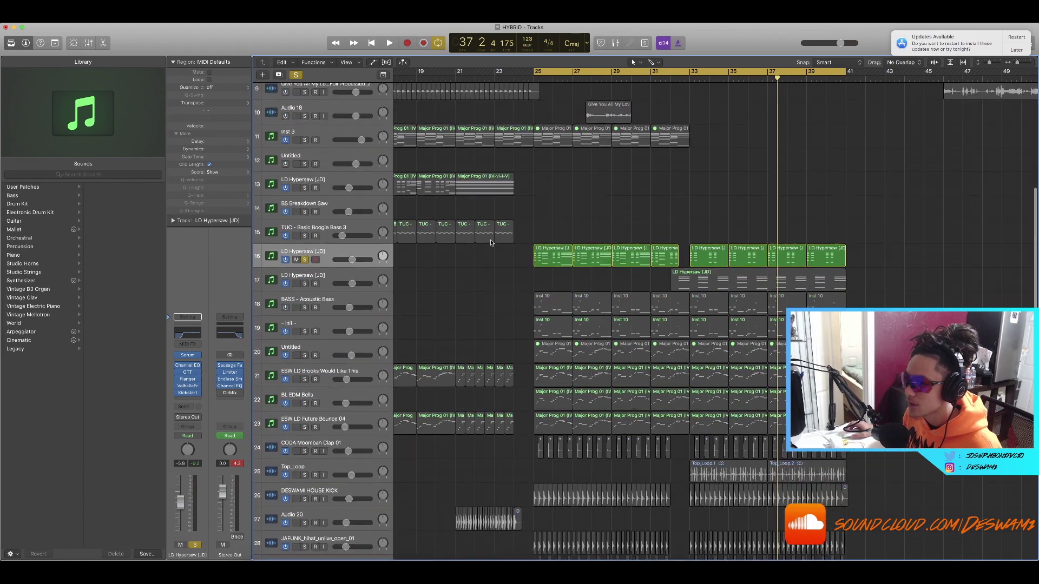
scroll(491, 243, "up", 3)
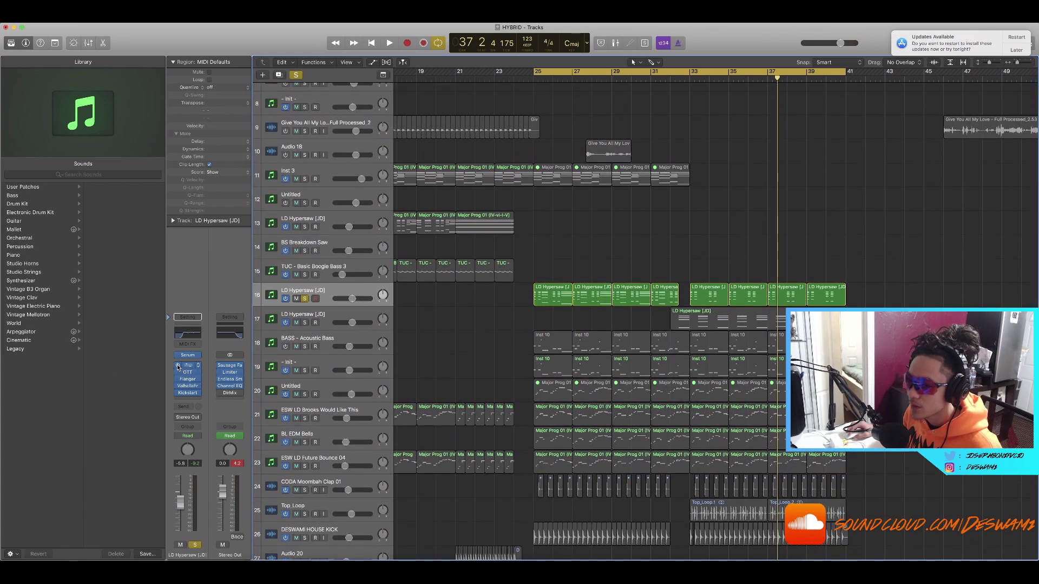
Bypass all five insert effects on the soloed lead, from Channel EQ to Kickstart, and play the dry sound
left_click_drag(178, 367, 176, 388)
key("space")
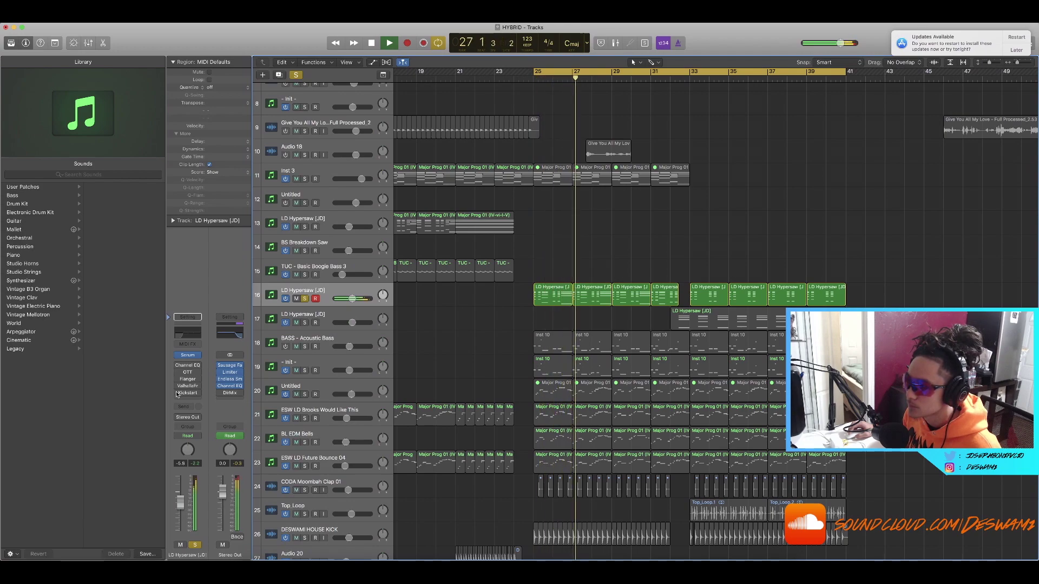
key("space")
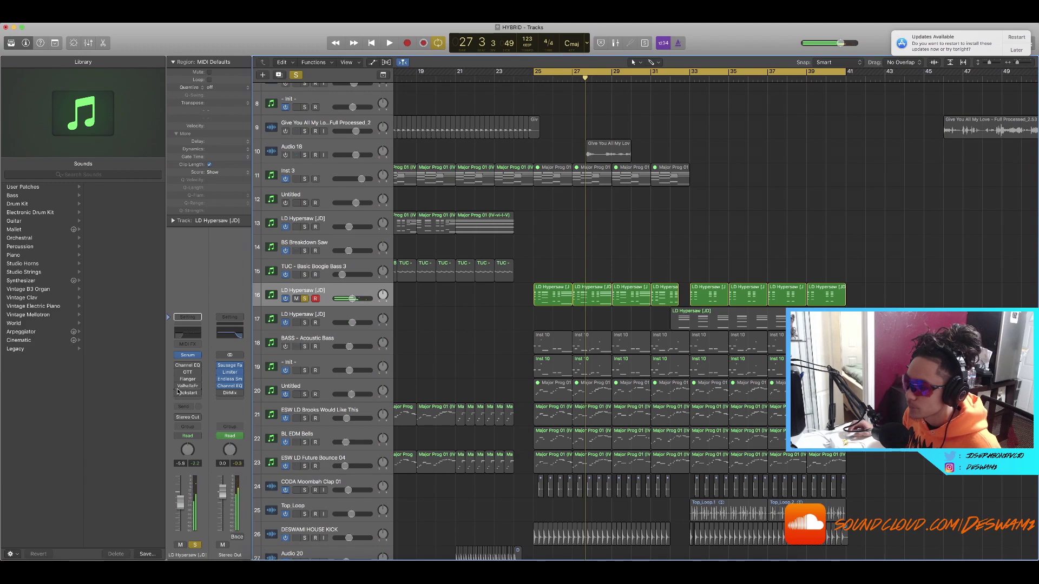
key("super+Right")
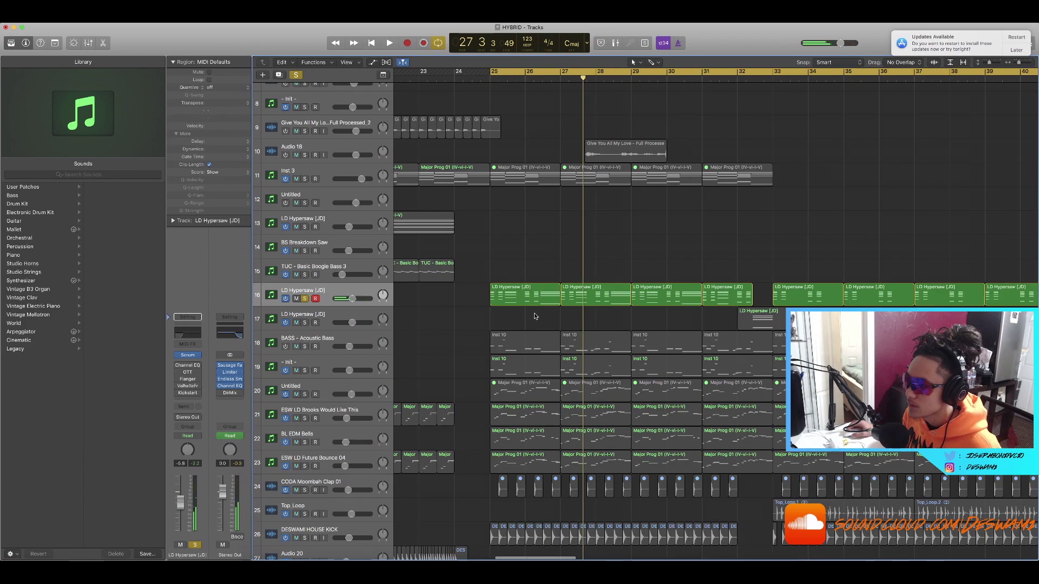
key("super+Left")
Re-enable the lead's Channel EQ, view its curve during playback, and close it
left_click(176, 367)
key("super+Left")
left_click(177, 334)
key("space")
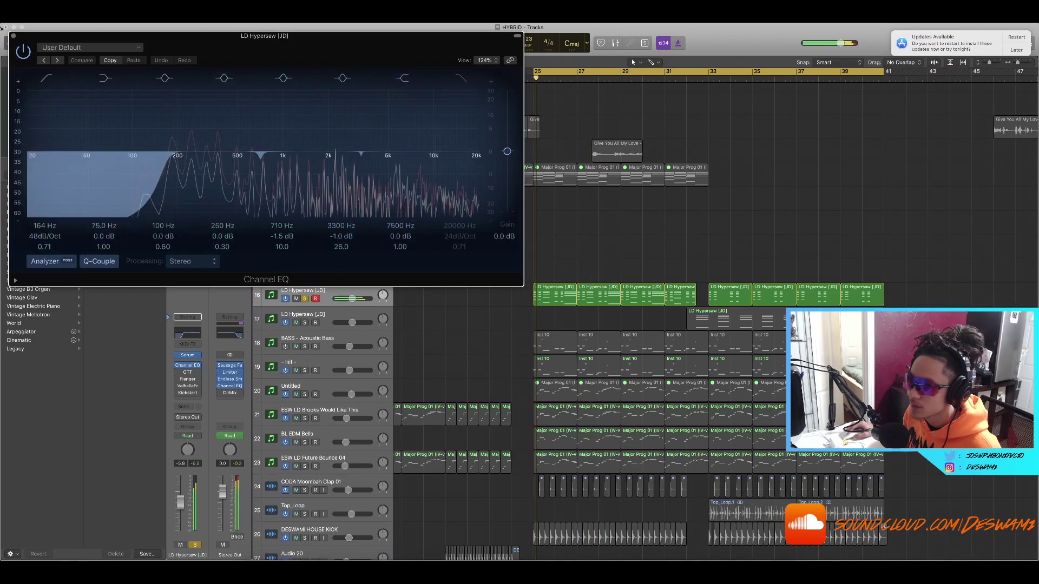
left_click(15, 37)
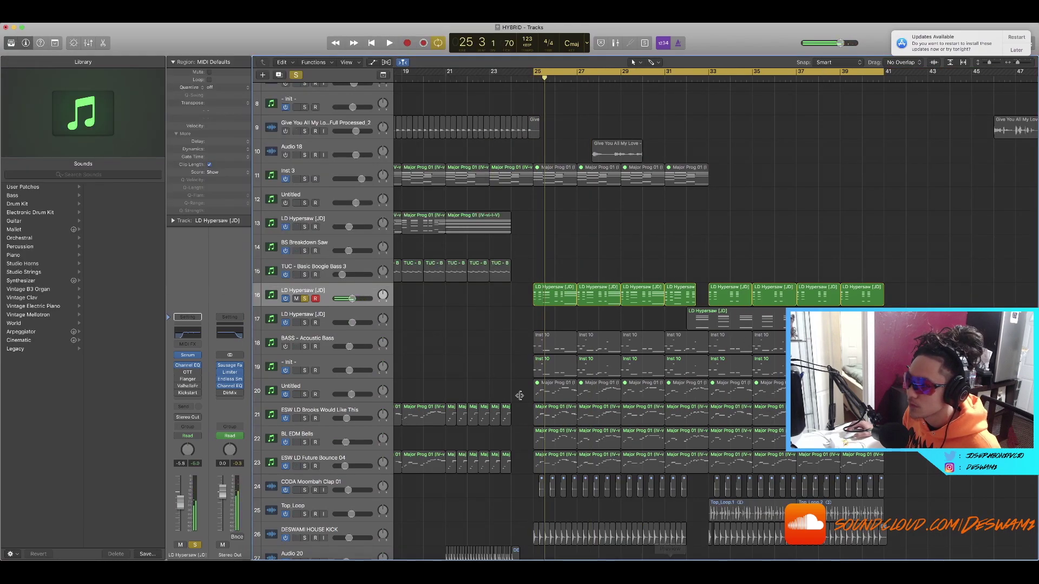
Re-enable OTT on the lead and play back the result
key("space")
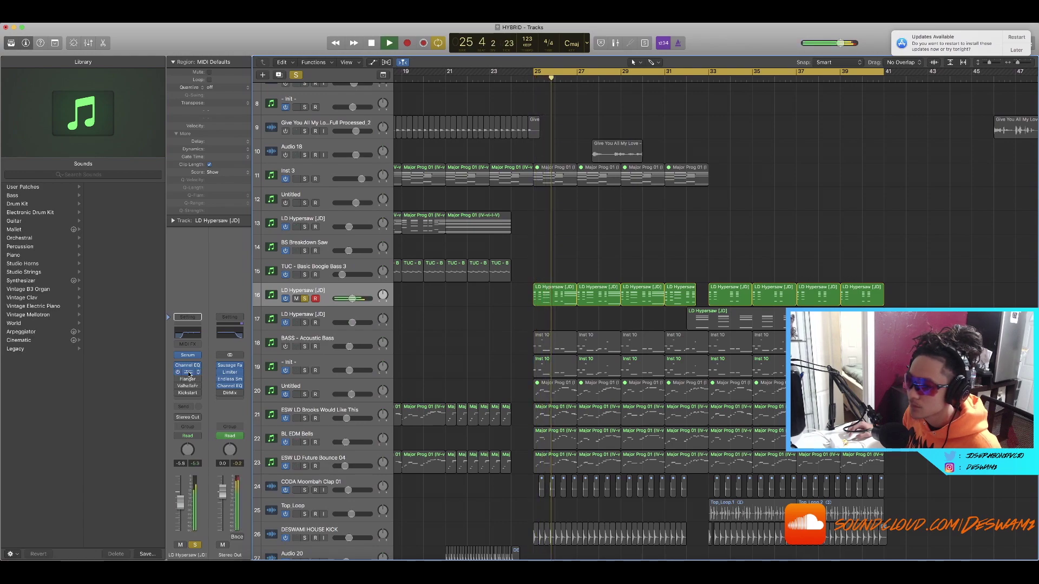
key("space")
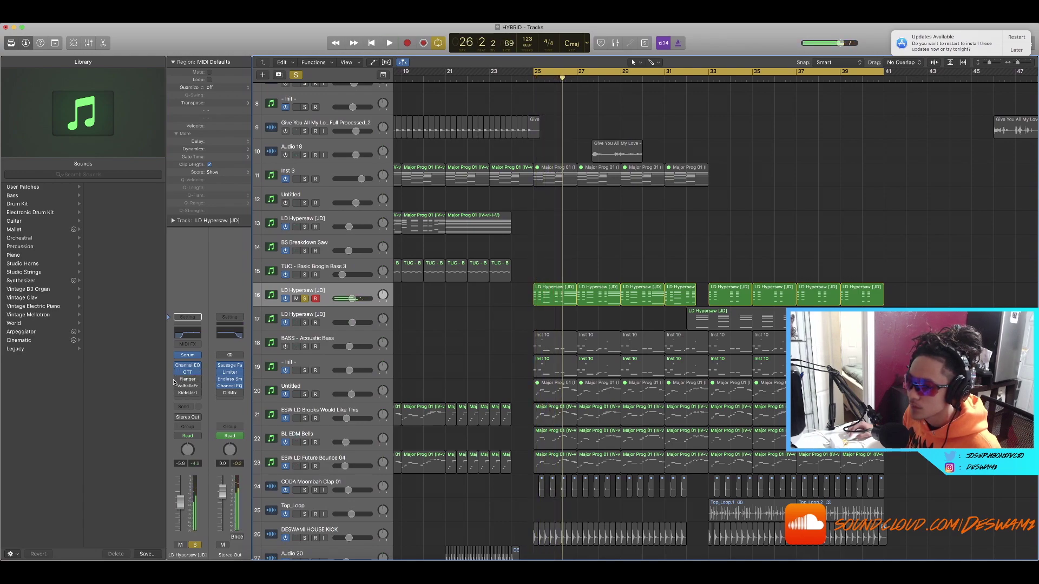
key("super+Right")
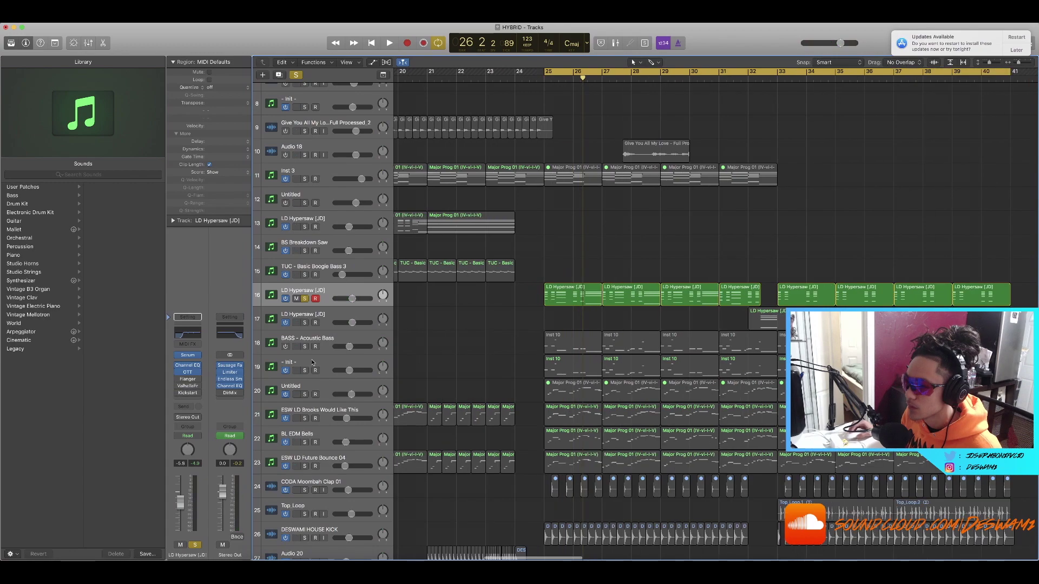
Re-enable the Flanger on the lead, view its settings, and play the lead back with it
left_click(177, 380)
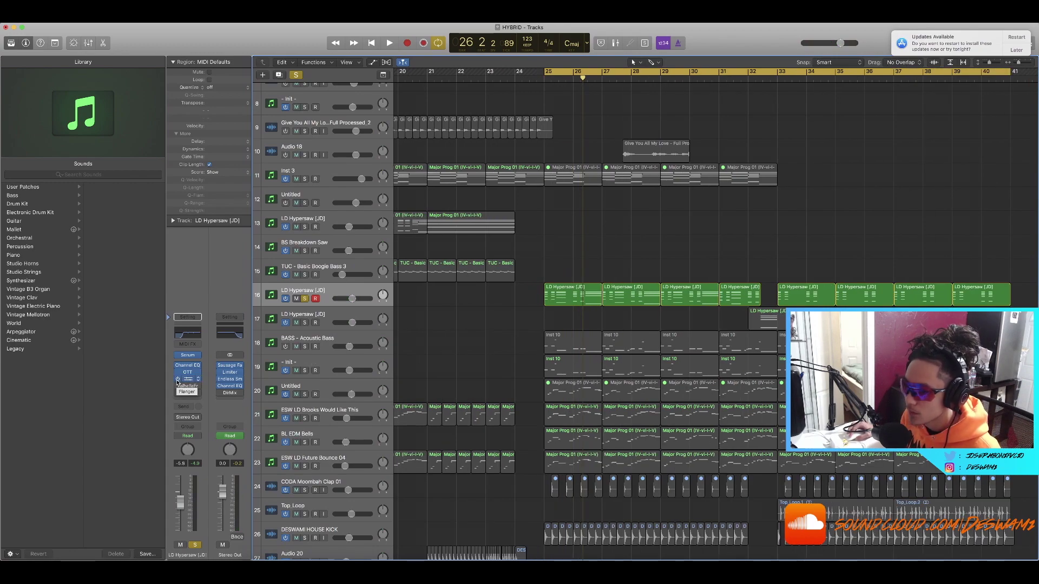
left_click(184, 382)
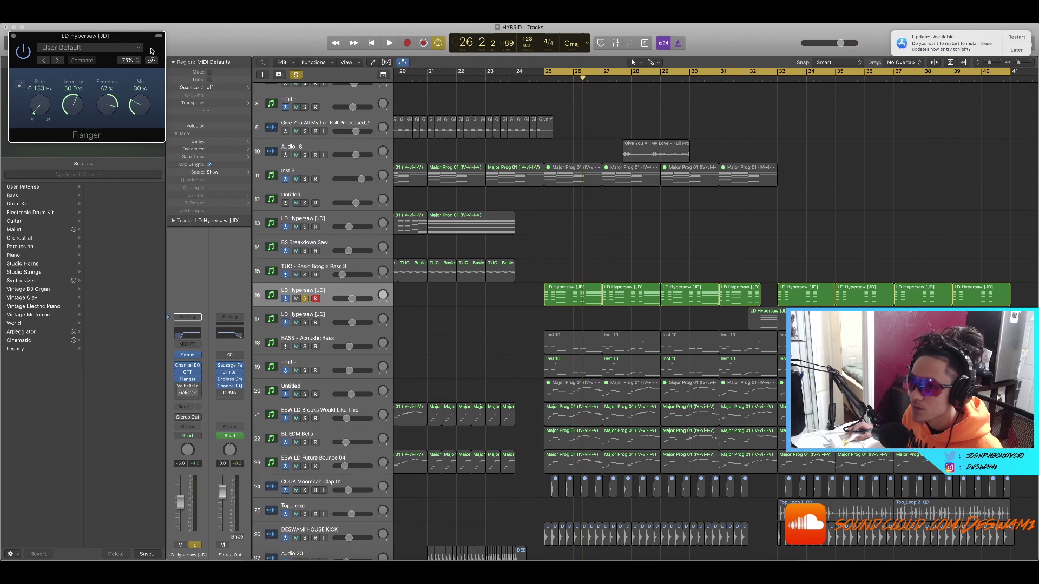
left_click_drag(104, 34, 690, 249)
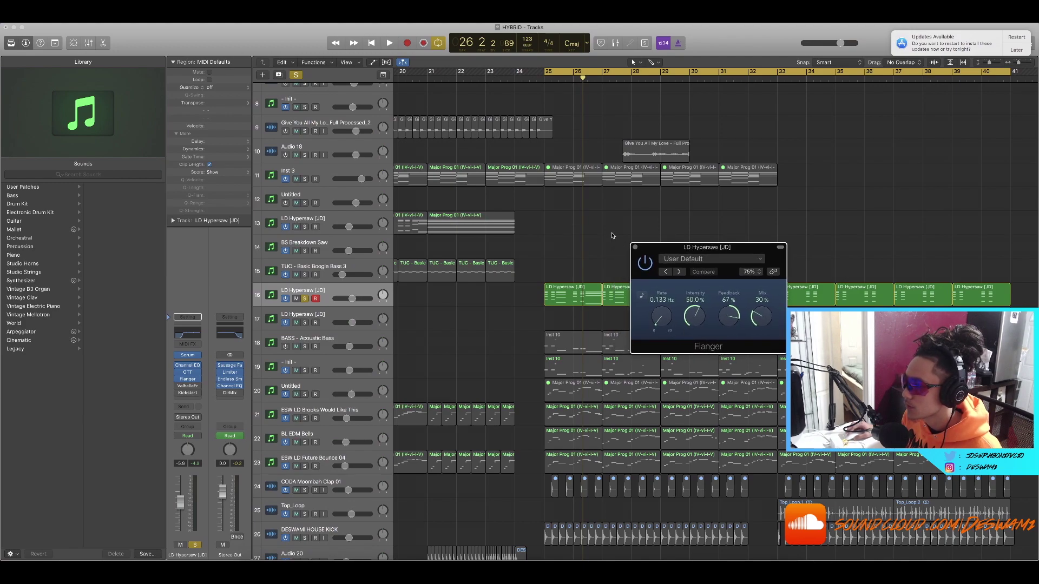
left_click(635, 248)
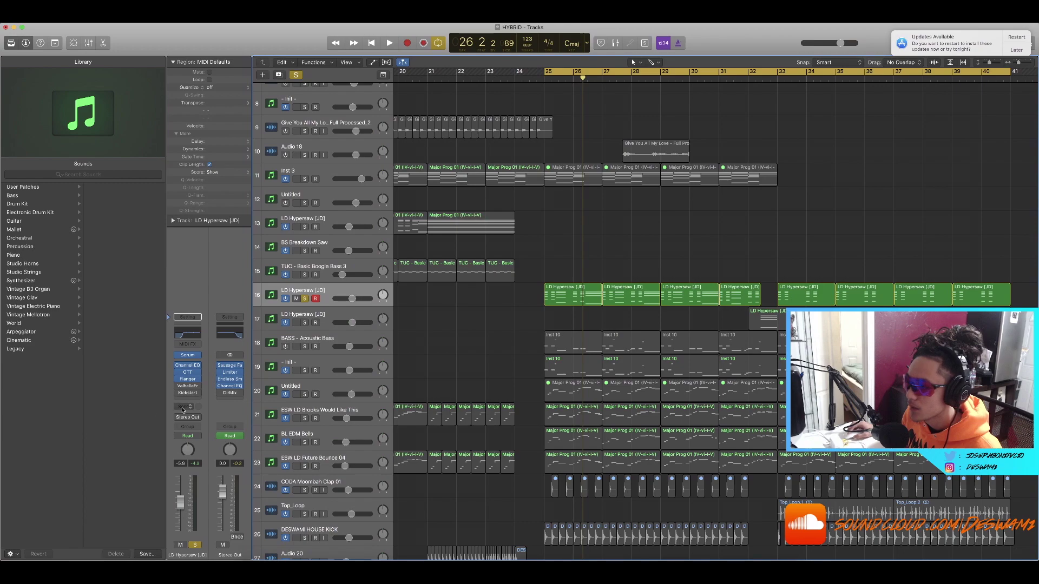
key("space")
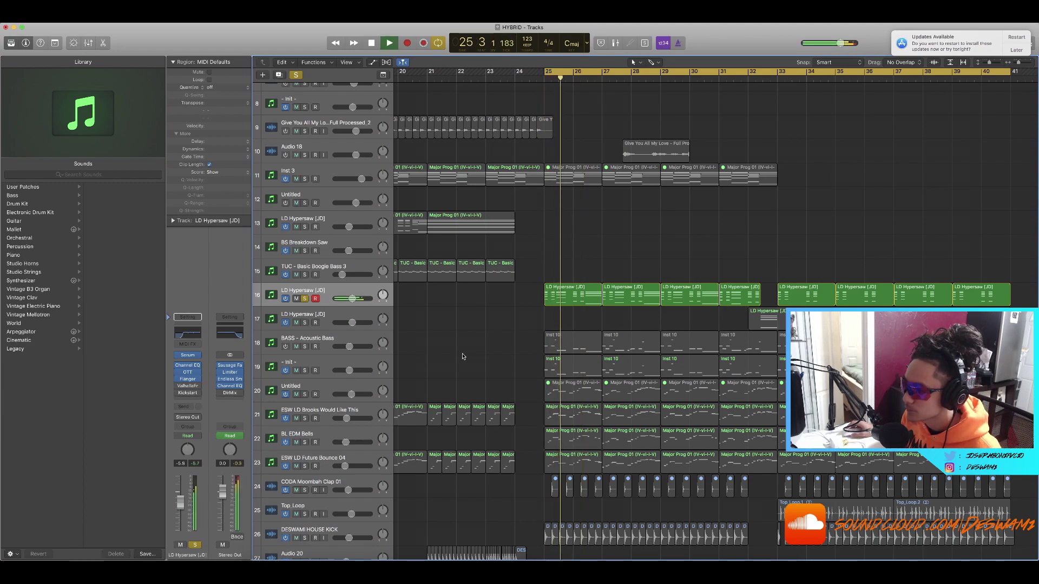
key("space")
key("super+Left")
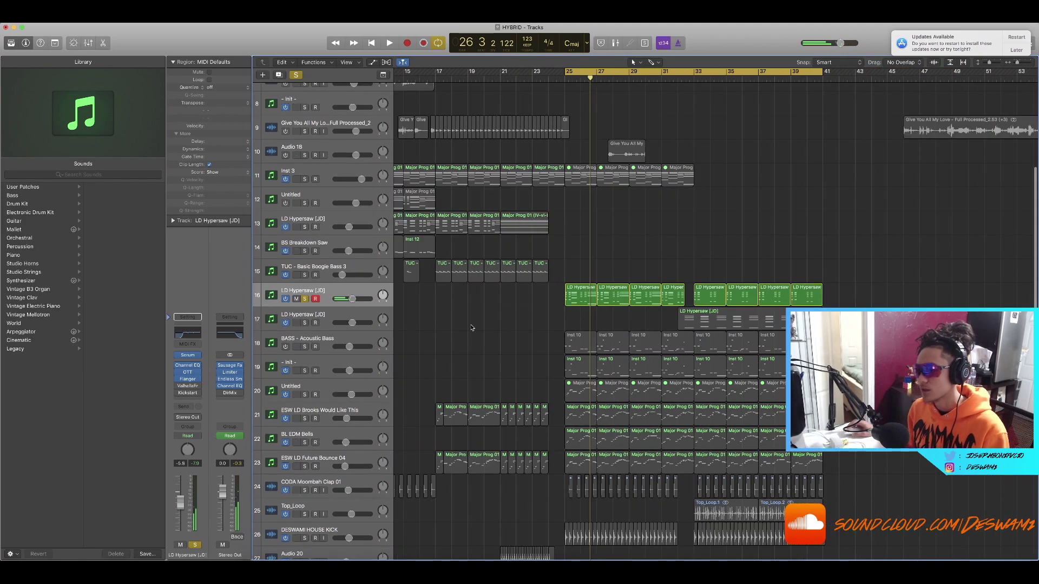
Re-enable ValhallaFreqEcho on the lead and view its settings
left_click(189, 386)
left_click_drag(114, 30, 565, 269)
left_click(570, 280)
left_click(575, 275)
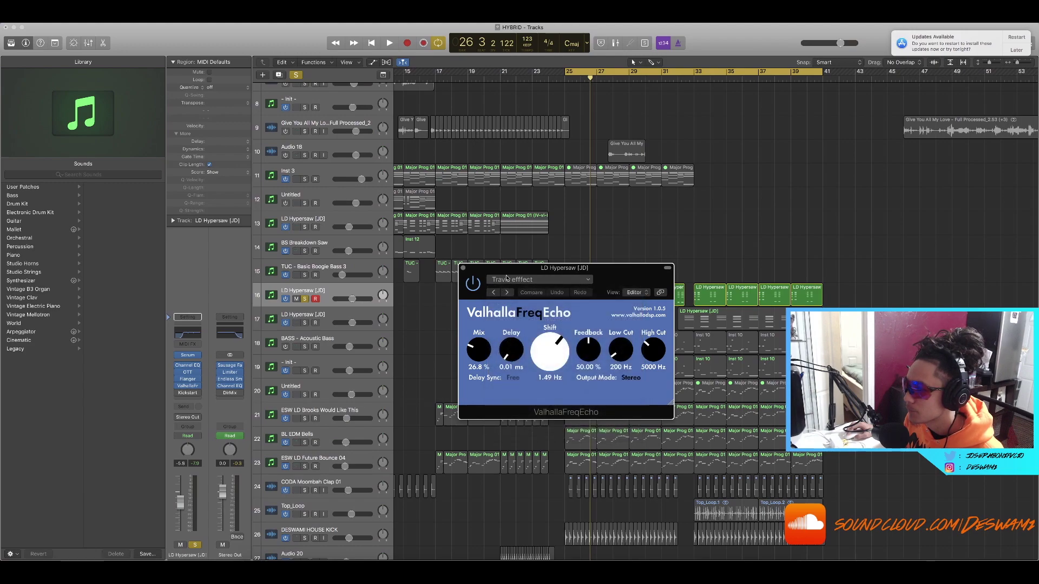
left_click_drag(502, 271, 589, 319)
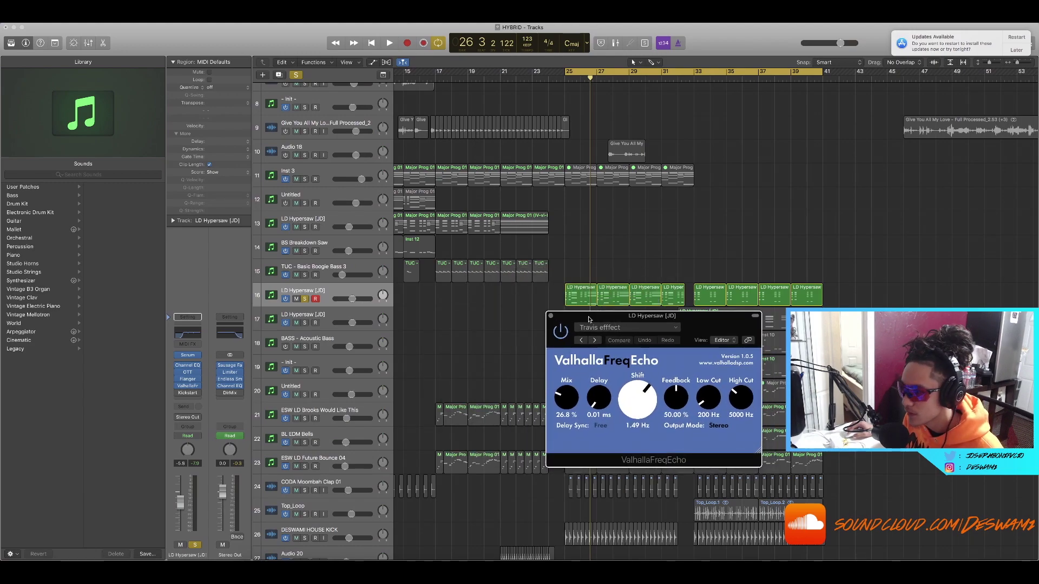
left_click(550, 315)
Examine the effects rack inside the lead's Serum instrument, then close it
left_click(187, 356)
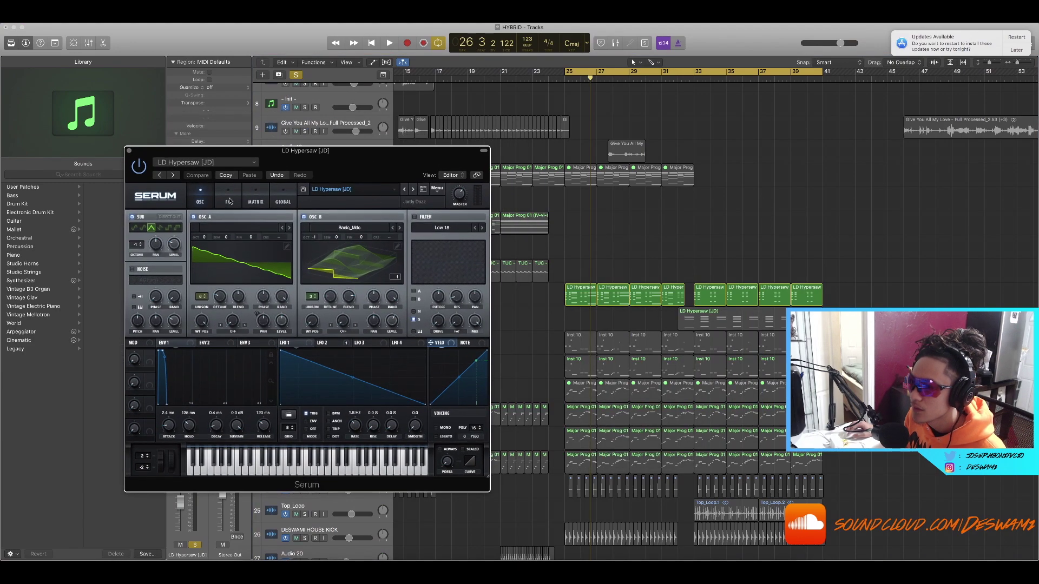
left_click(228, 202)
left_click_drag(334, 170, 581, 166)
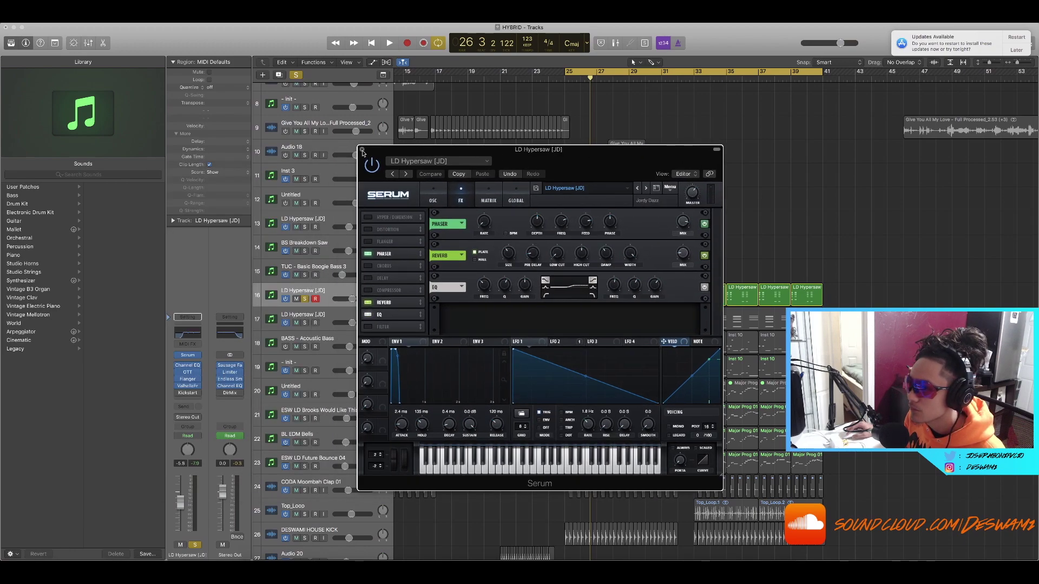
left_click(362, 150)
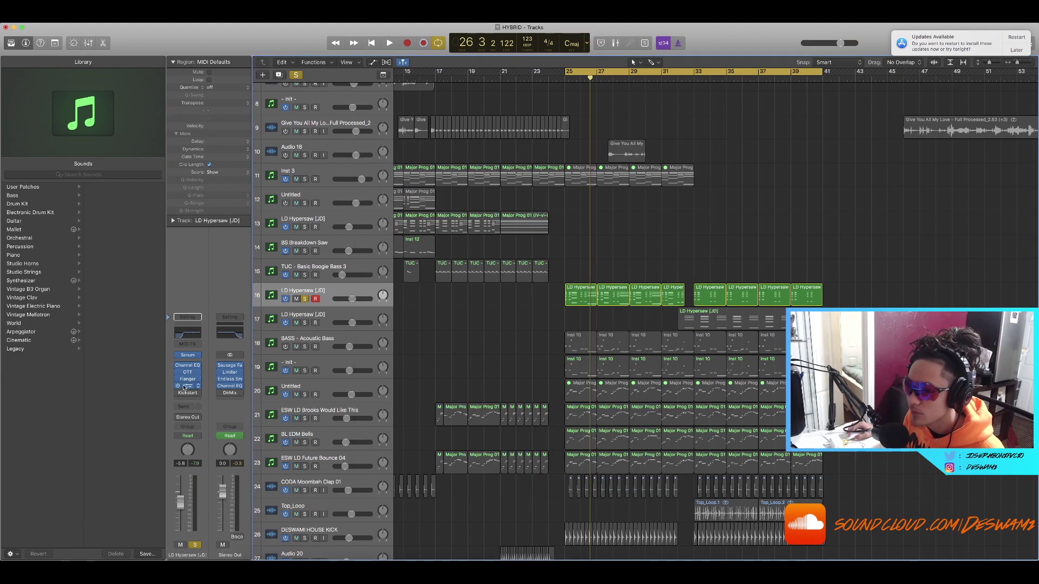
Show the lead's ValhallaFreqEcho settings again and play the lead to hear the effect
left_click(185, 386)
left_click_drag(625, 316, 600, 286)
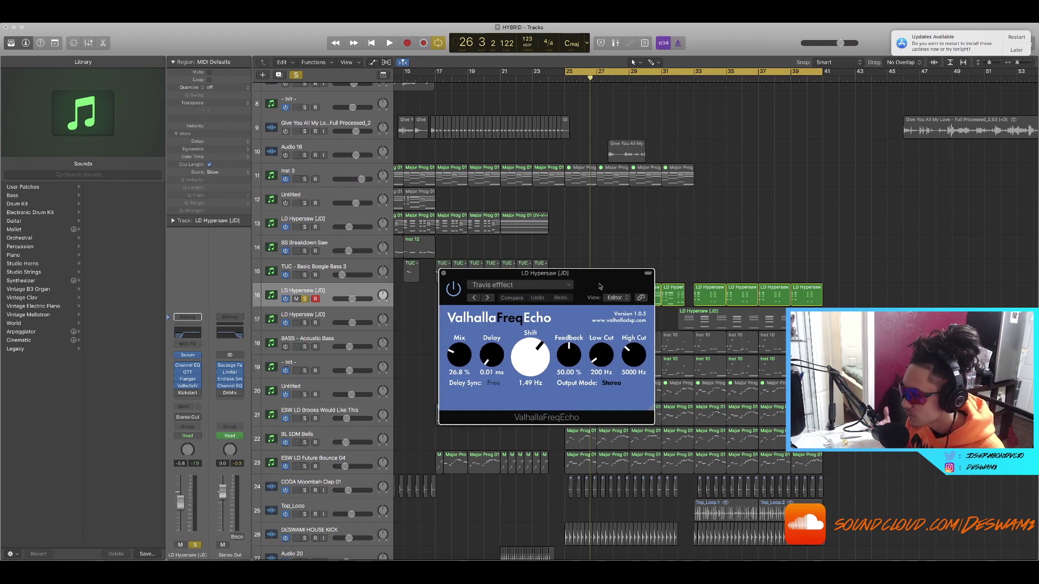
left_click_drag(599, 281, 672, 306)
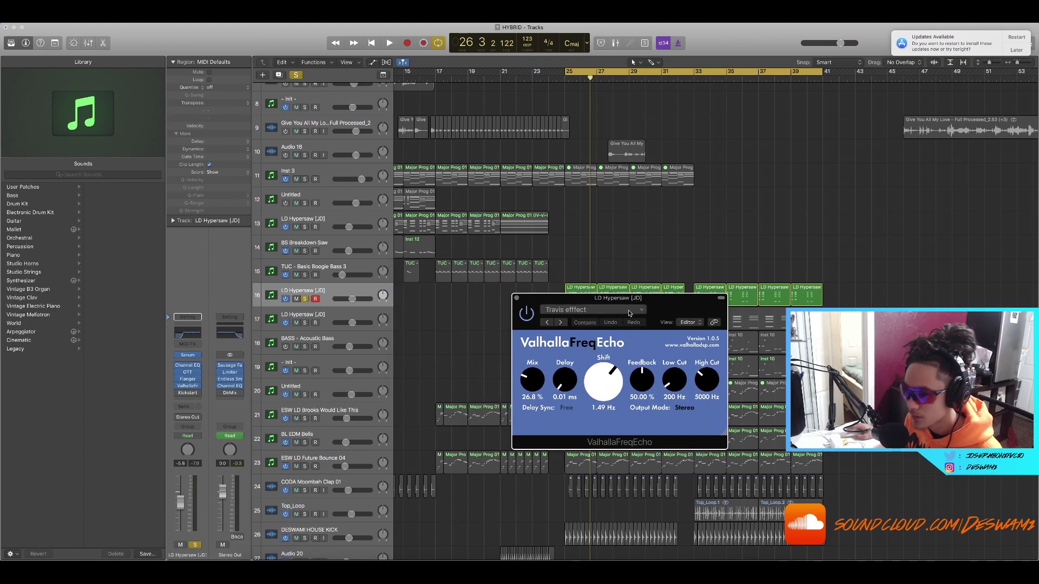
key("space")
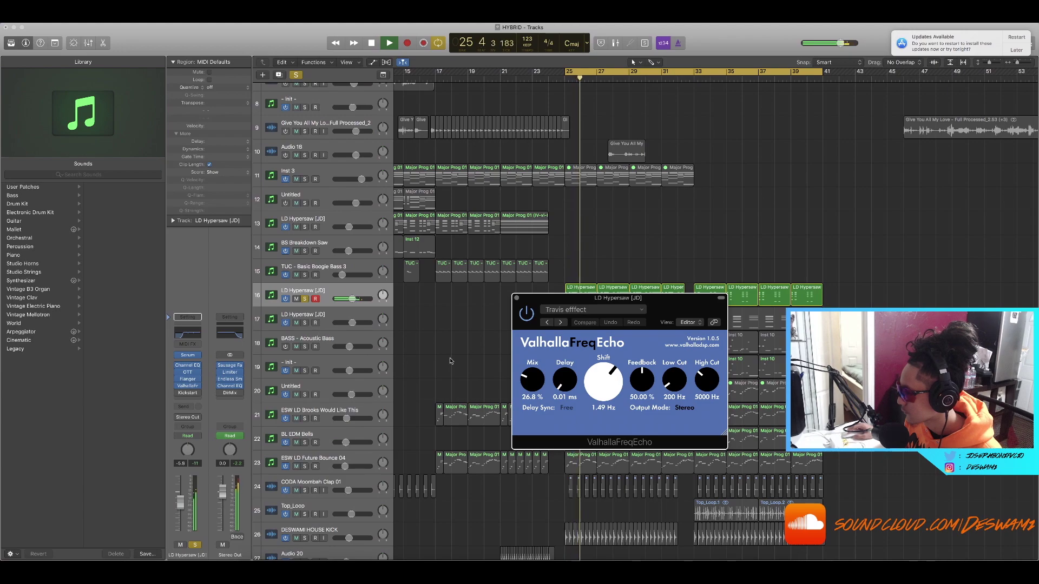
key("space")
key("space")
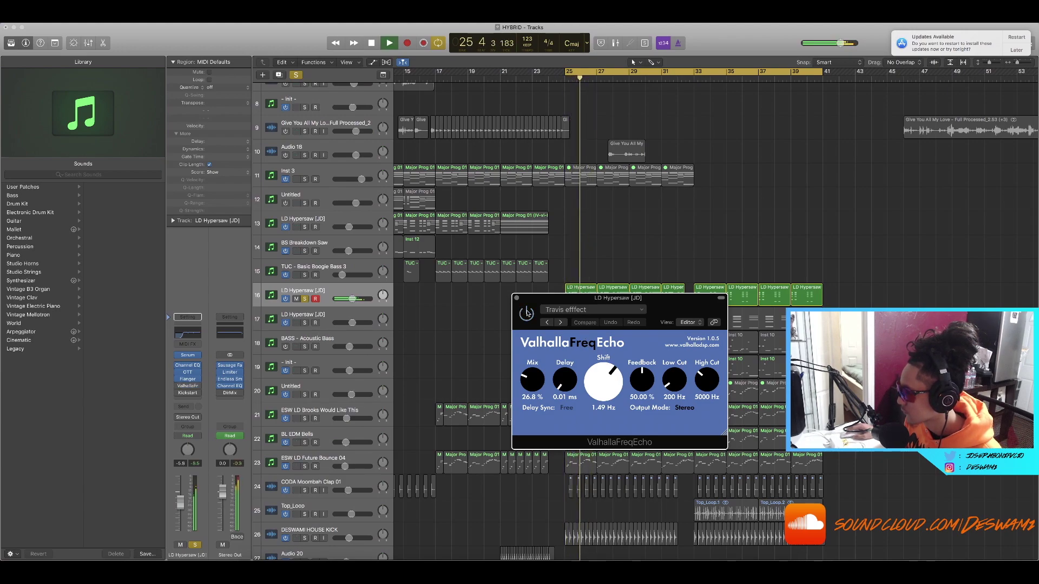
key("space")
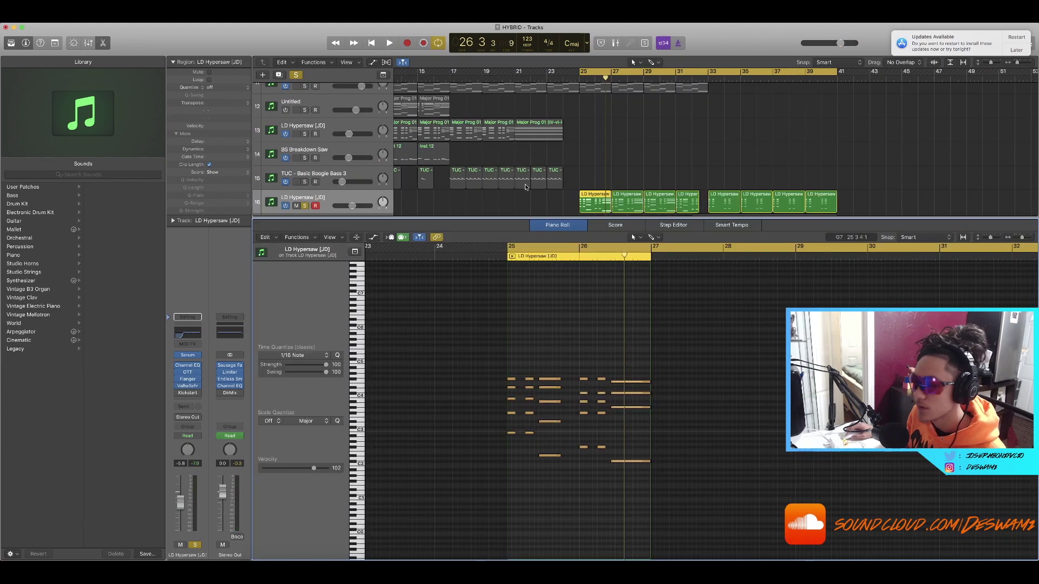
Examine the first lead region's chords in the Piano Roll and select the five notes of the opening chord at bar 25
scroll(562, 337, "up", 5)
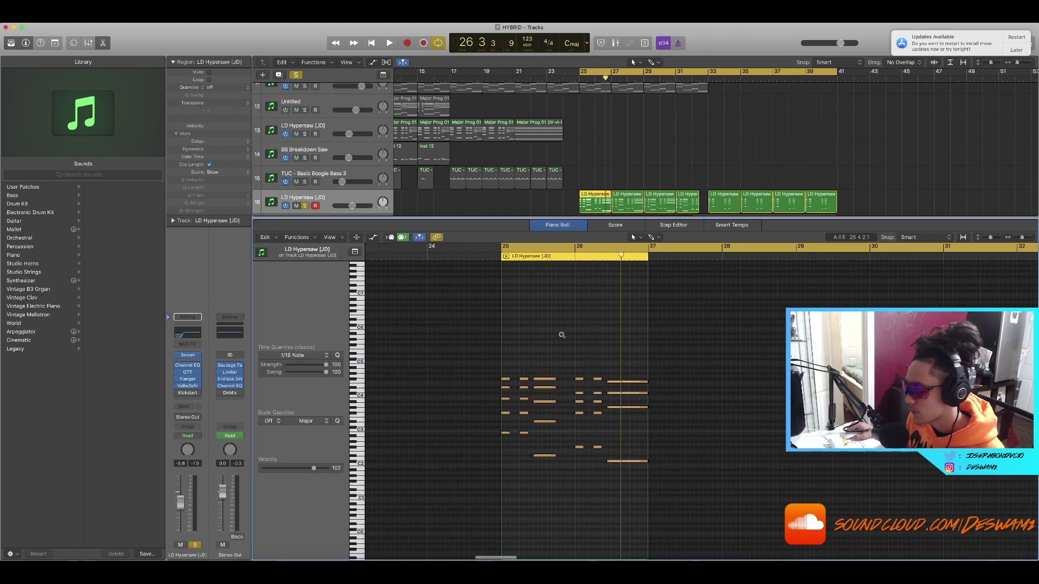
scroll(475, 357, "down", 3)
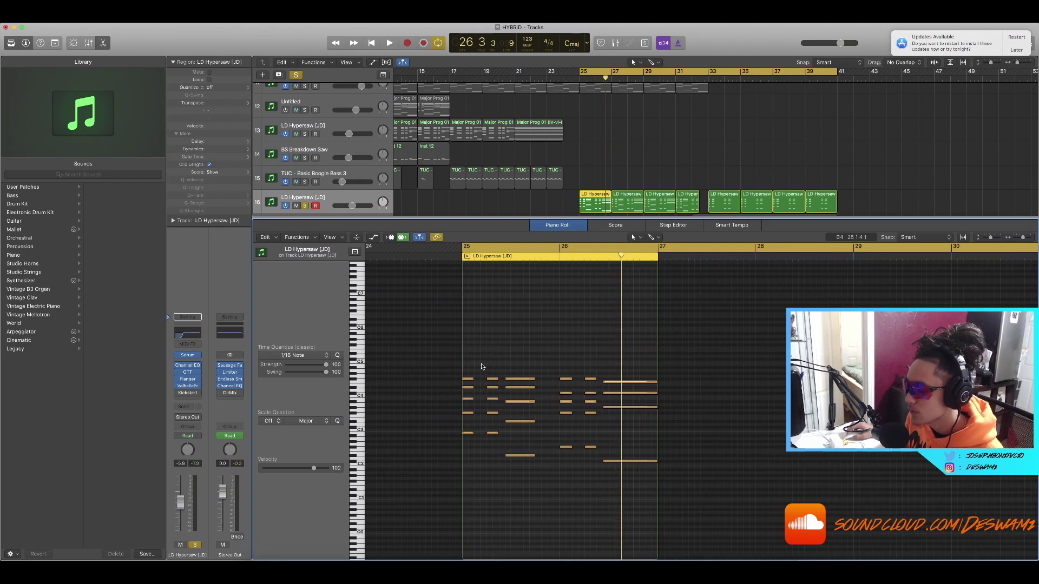
left_click_drag(469, 361, 472, 437)
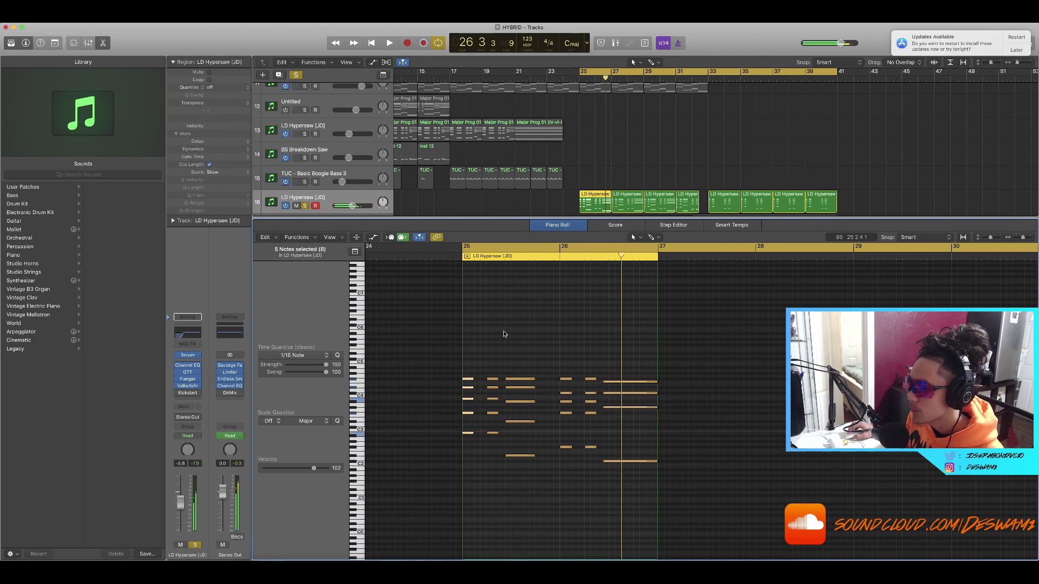
Select the next lead chords in bars 25 and 26 one after another in the Piano Roll to examine their notes
left_click_drag(519, 328, 524, 476)
left_click_drag(562, 326, 566, 465)
left_click_drag(628, 338, 634, 477)
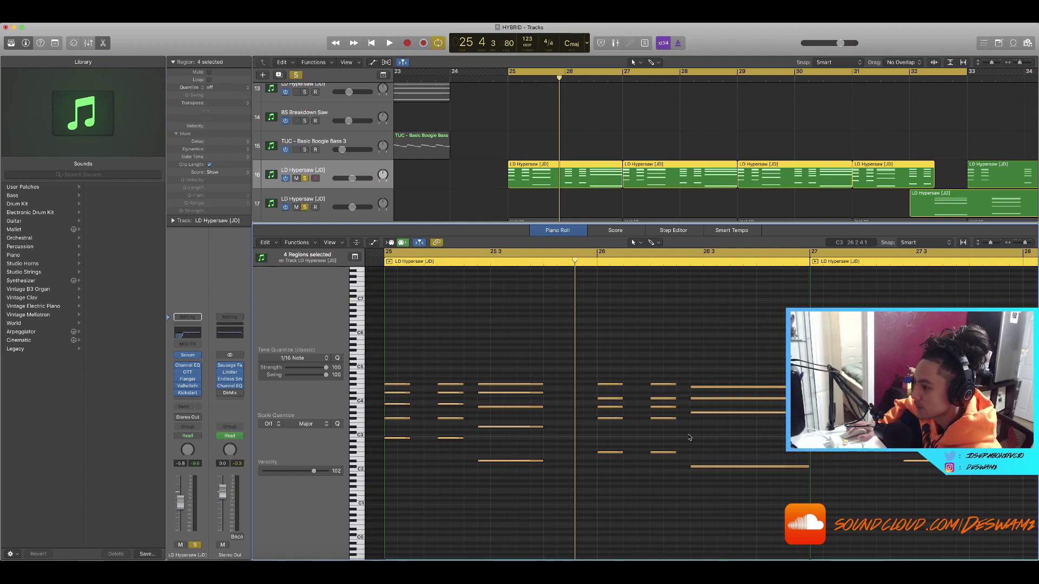
Select only the first LD Hypersaw region at bar 25 and examine its chord rhythm in the Piano Roll
scroll(613, 408, "left", 3)
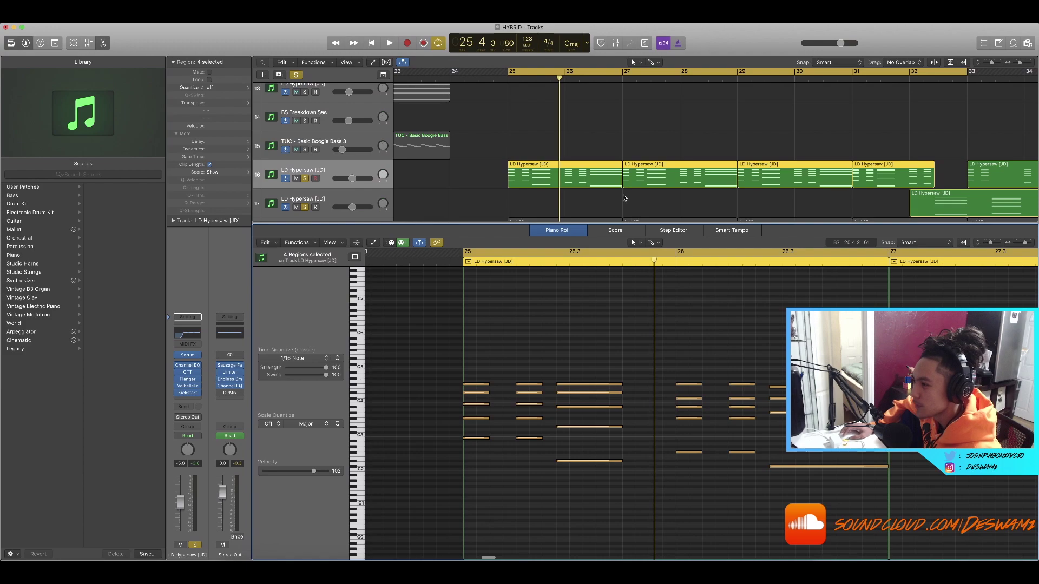
scroll(627, 205, "right", 5)
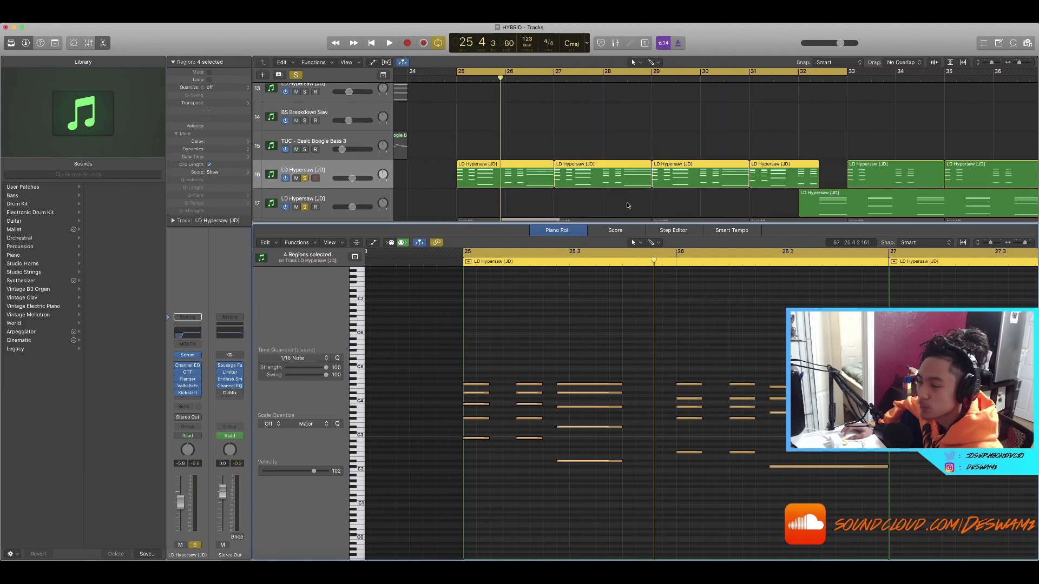
left_click(566, 212)
left_click(507, 188)
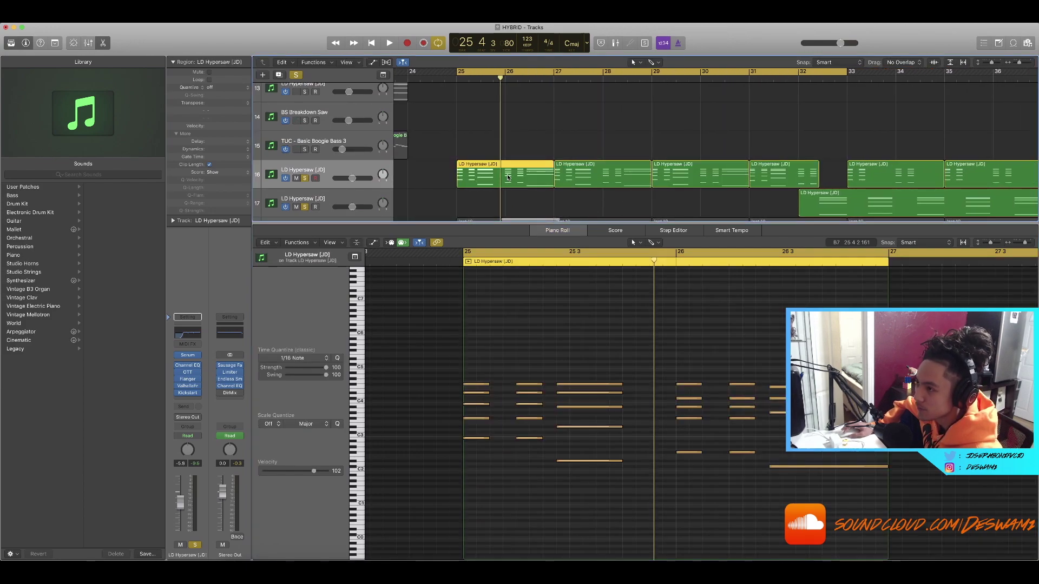
left_click(501, 293)
scroll(550, 373, "up", 3)
scroll(550, 372, "down", 3)
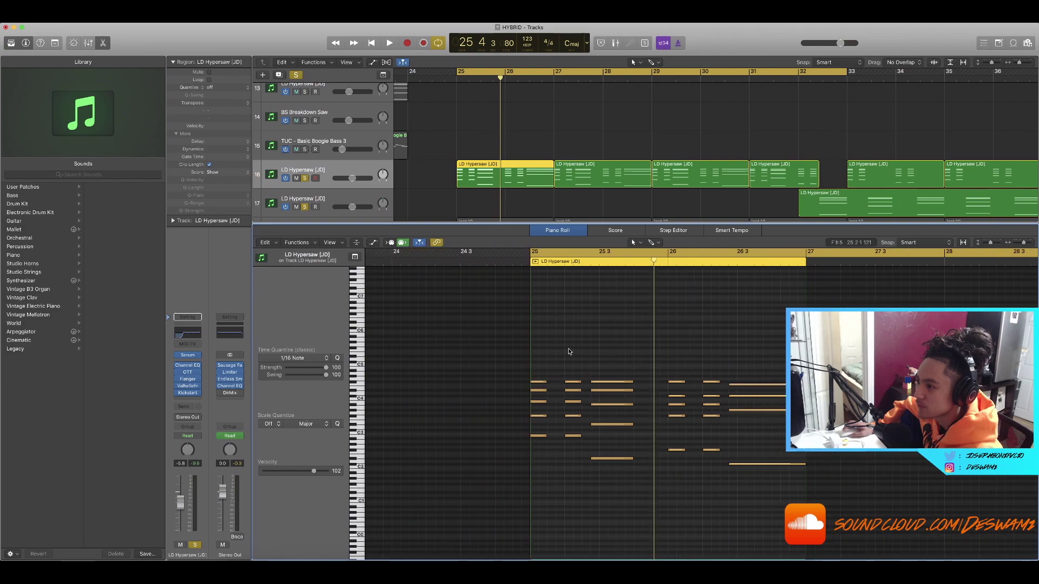
scroll(581, 365, "up", 2)
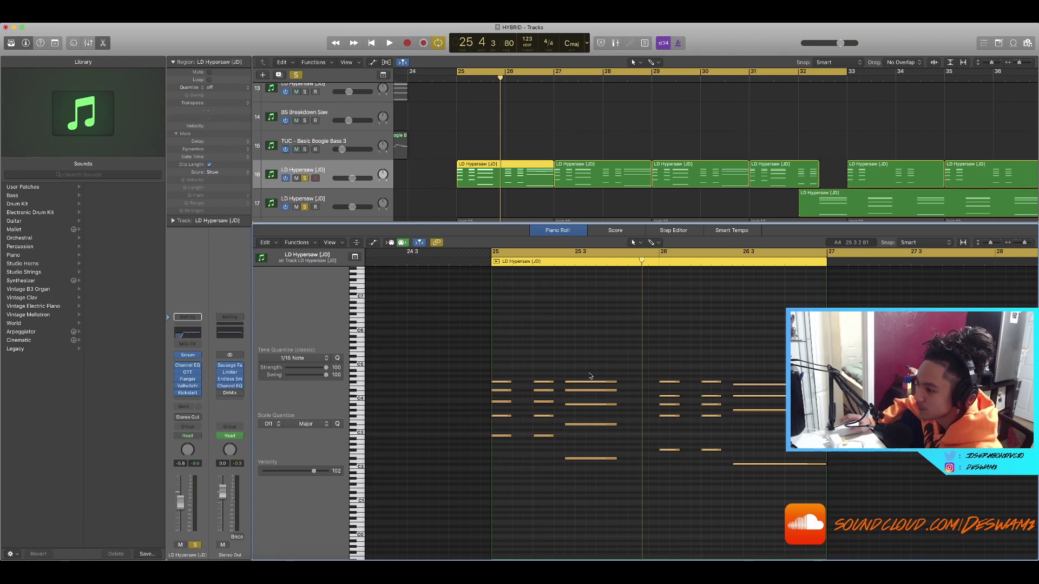
scroll(593, 374, "up", 2)
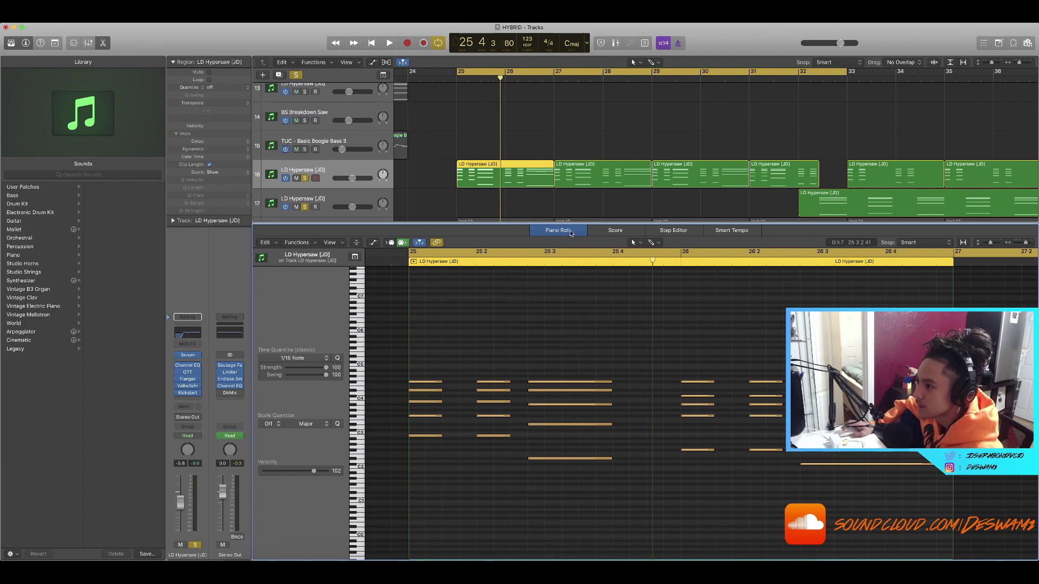
scroll(566, 212, "down", 2)
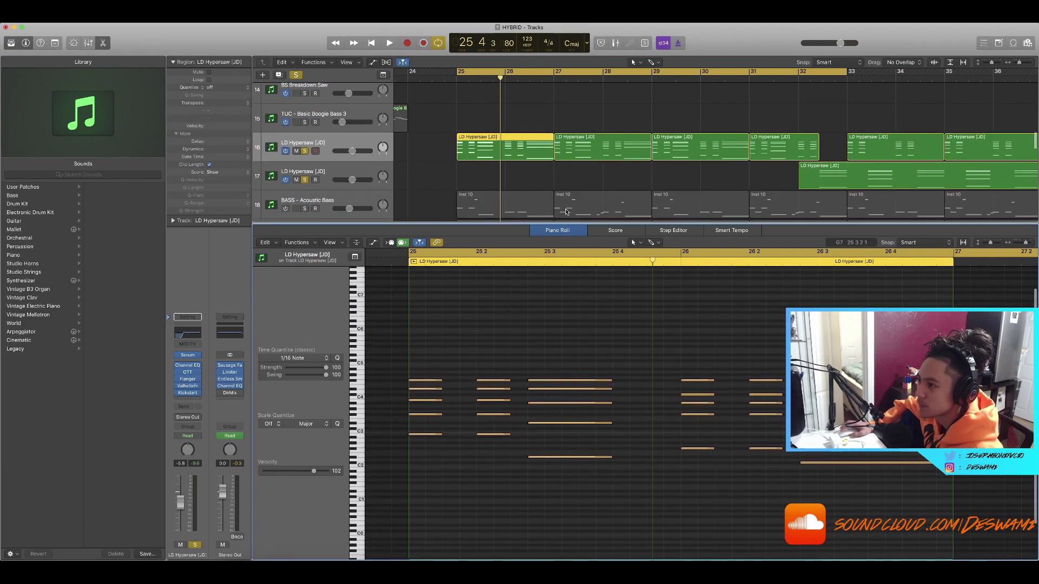
Look through the tracks below the lead, down to the claps, and briefly run playback
scroll(566, 212, "down", 4)
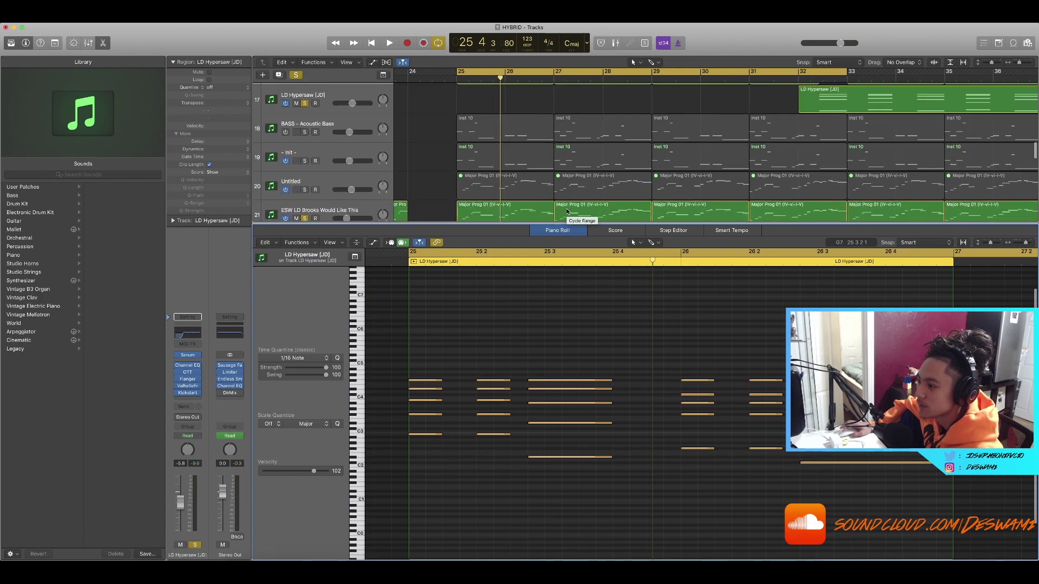
scroll(541, 205, "down", 2)
scroll(561, 334, "left", 1)
scroll(561, 333, "up", 1)
key("space")
scroll(518, 207, "down", 2)
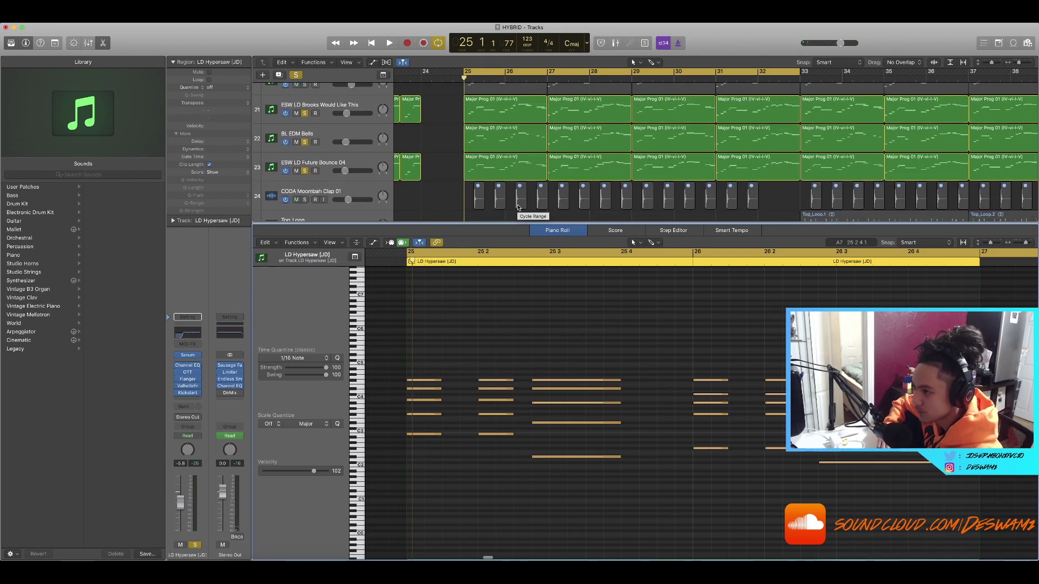
Close the Piano Roll and select all regions from bar 25 on both LD Hypersaw drop tracks
key("e")
scroll(696, 205, "down", 3)
scroll(696, 205, "down", 1)
left_click_drag(977, 189, 497, 238)
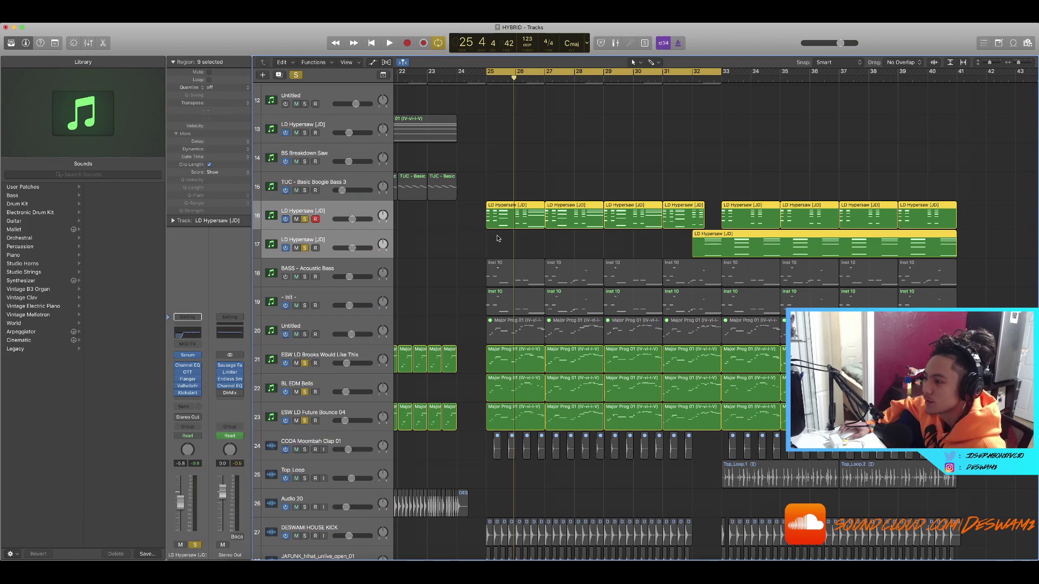
Solo the - Init - track in place of the lead tracks and play its Inst 10 regions from bar 25
scroll(436, 285, "down", 6)
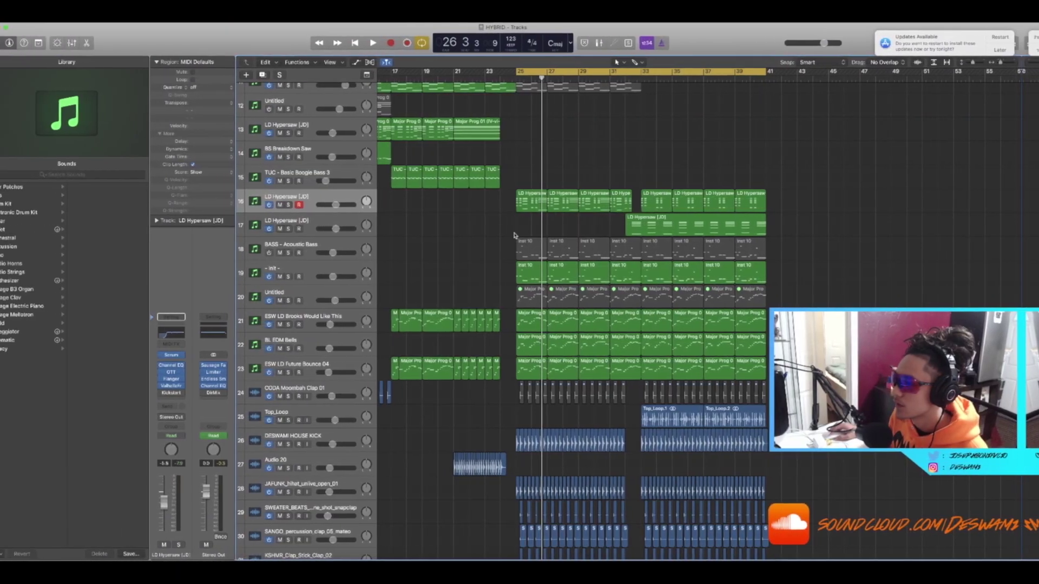
scroll(507, 241, "down", 1)
scroll(502, 254, "up", 6)
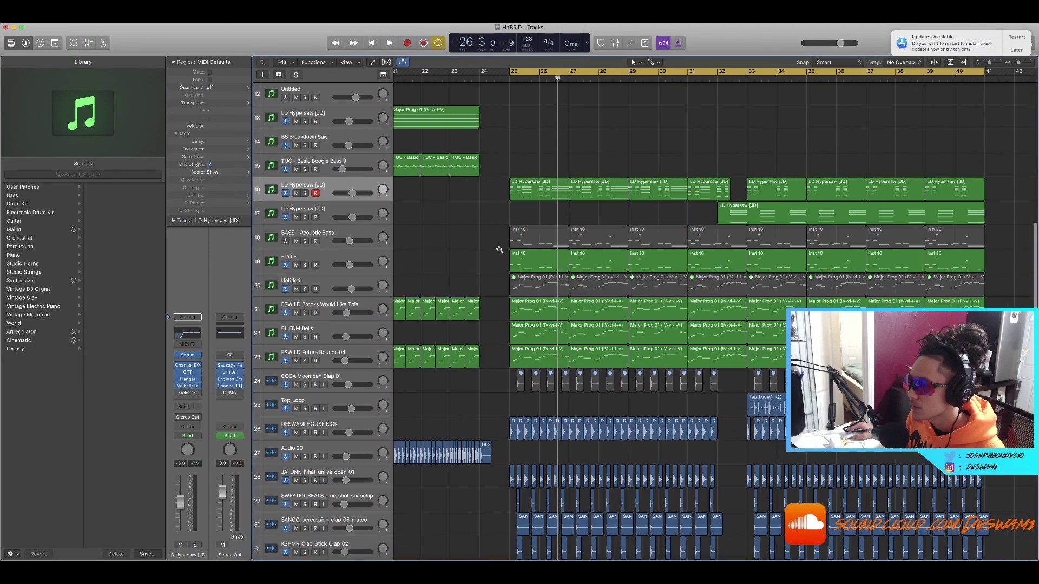
scroll(347, 256, "down", 4)
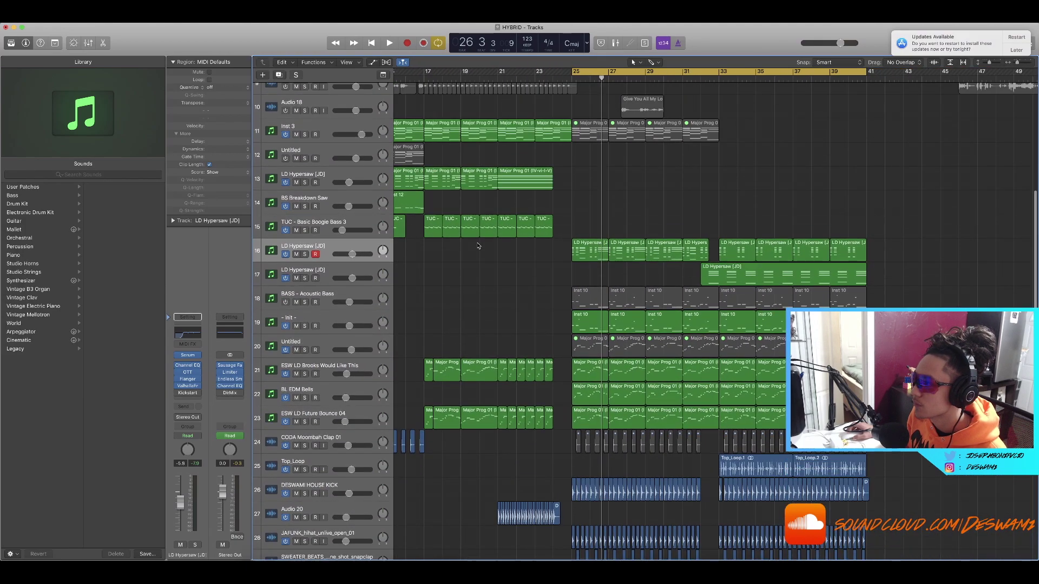
left_click(308, 291)
left_click(305, 291)
scroll(541, 278, "up", 5)
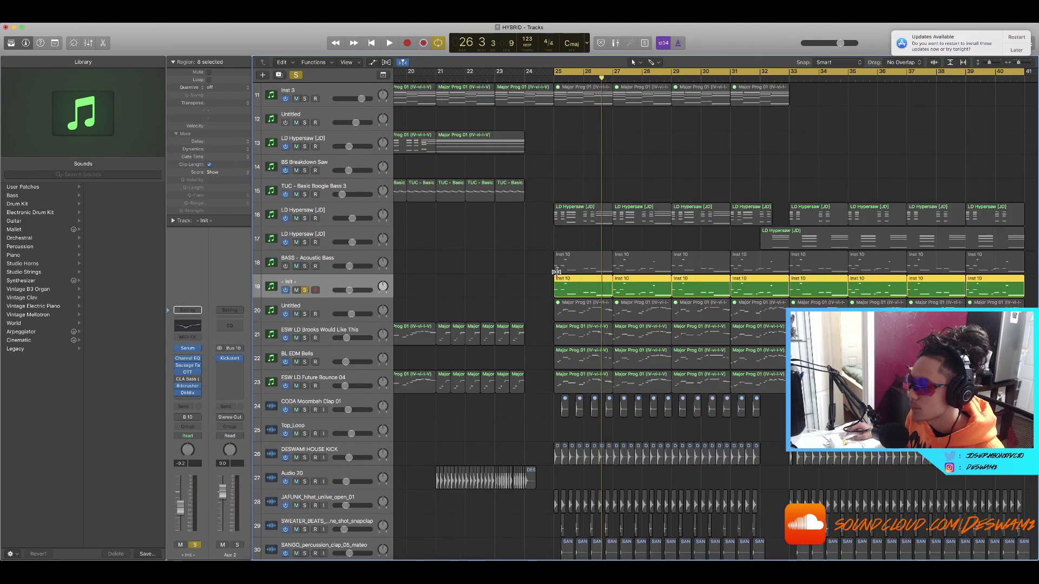
key("space")
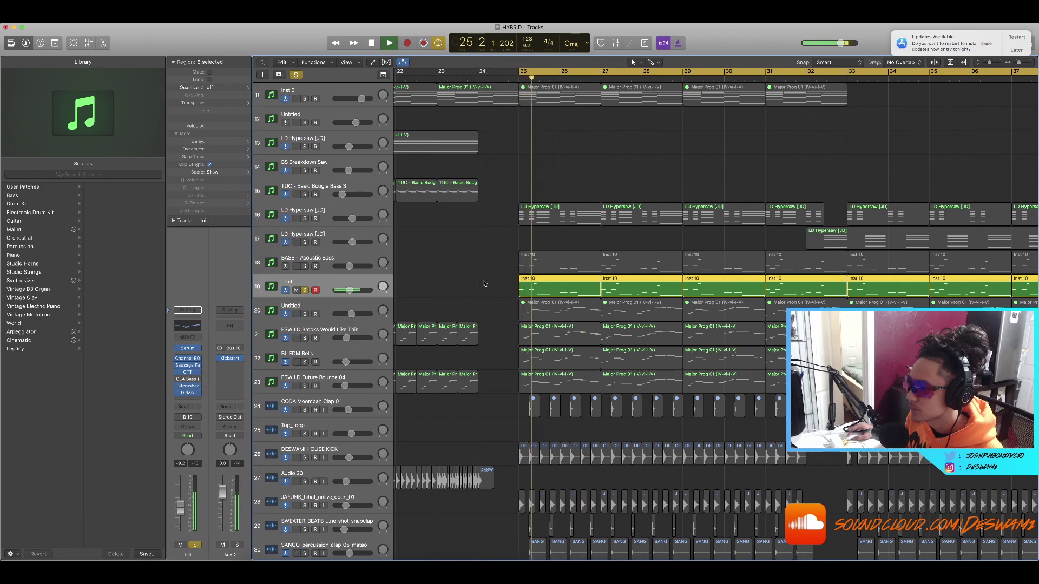
scroll(485, 284, "down", 3)
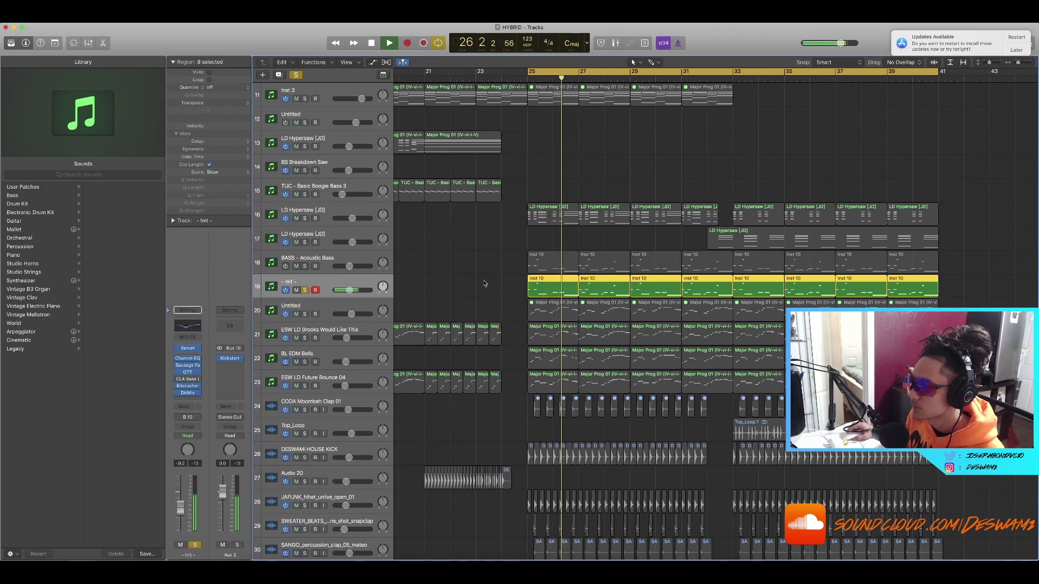
scroll(484, 283, "down", 2)
scroll(485, 282, "down", 3)
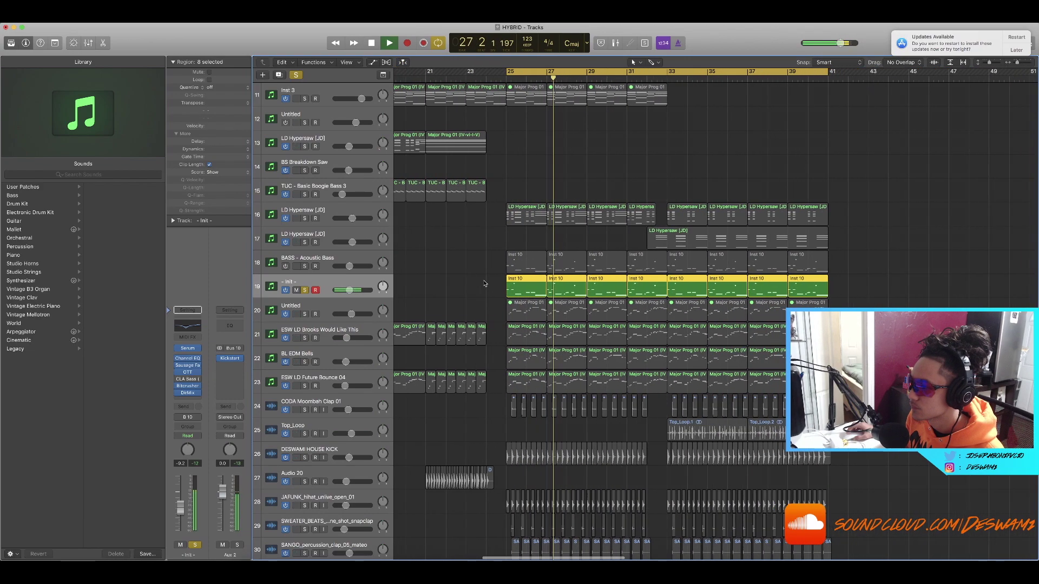
Select the first two Inst 10 regions on the - Init - track, stop playback and examine their notes in the Piano Roll
left_click_drag(485, 284, 553, 293)
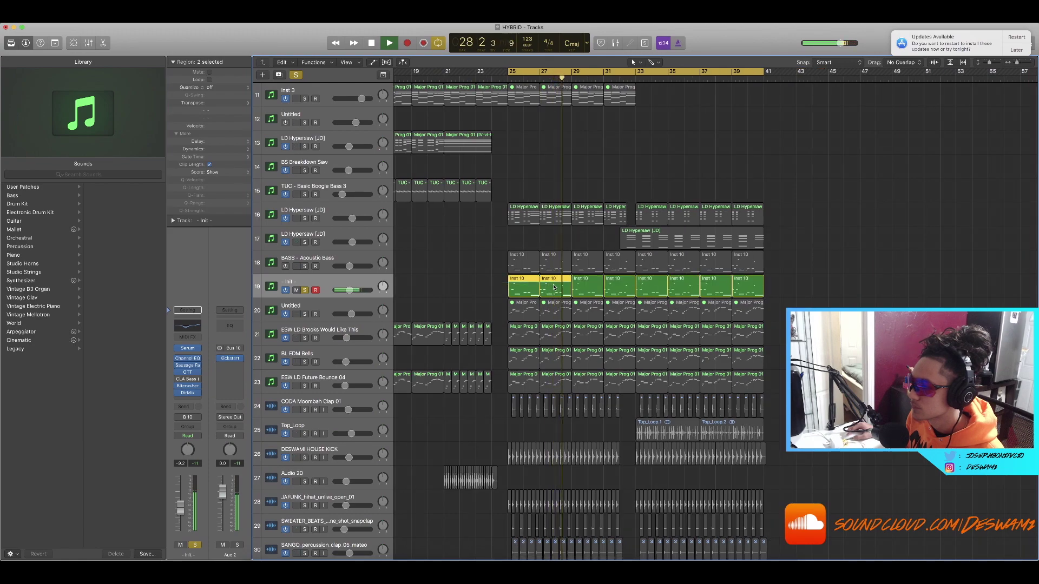
key("p")
key("space")
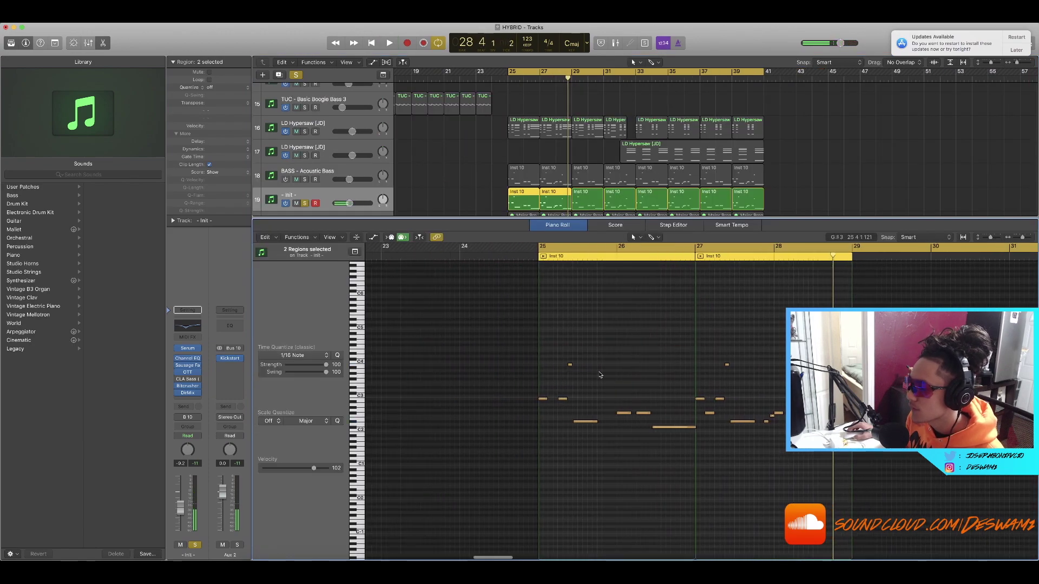
scroll(476, 320, "left", 2)
scroll(471, 320, "left", 1)
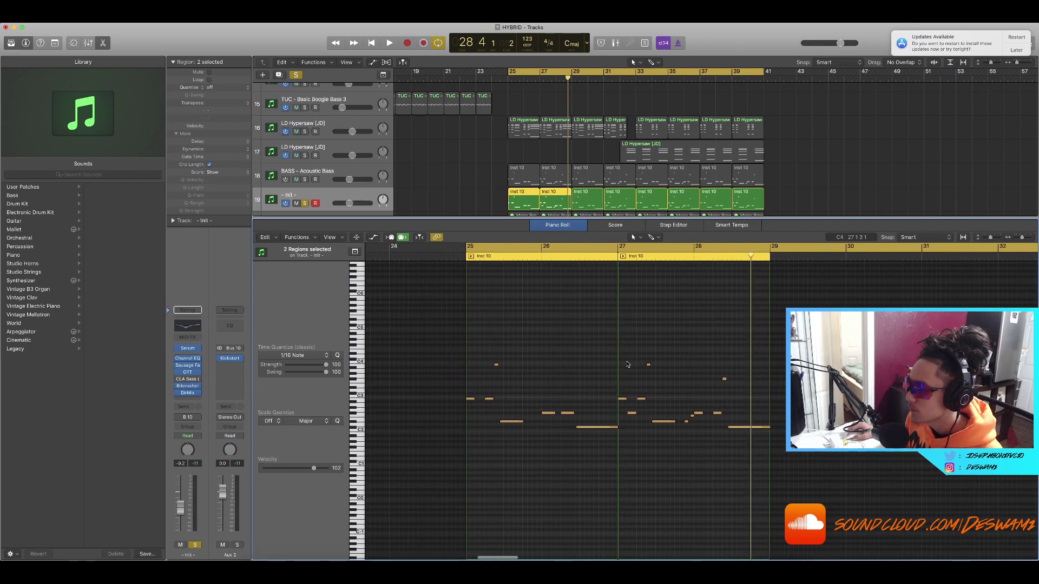
scroll(622, 395, "up", 2)
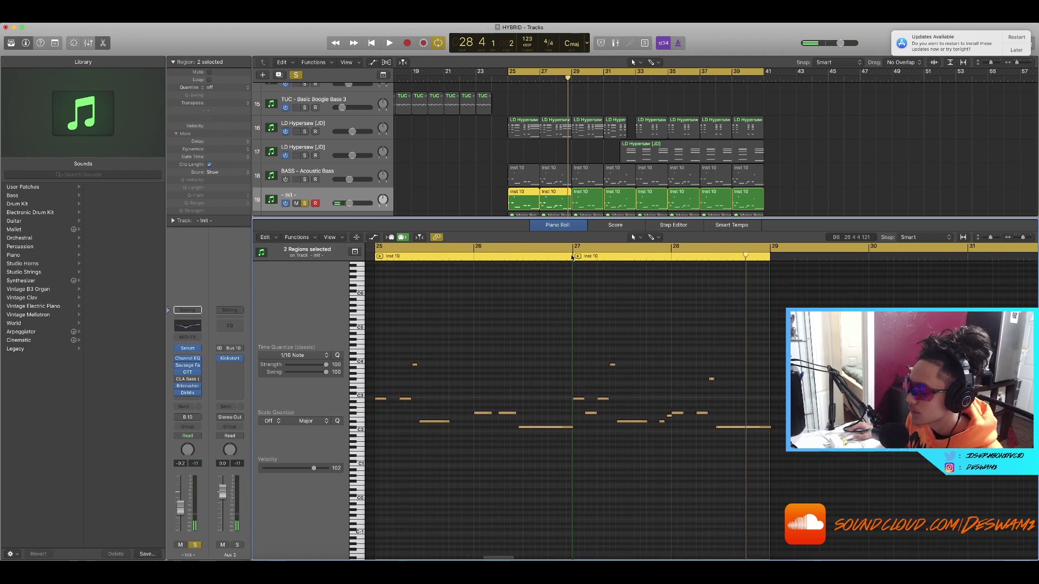
scroll(675, 323, "down", 4)
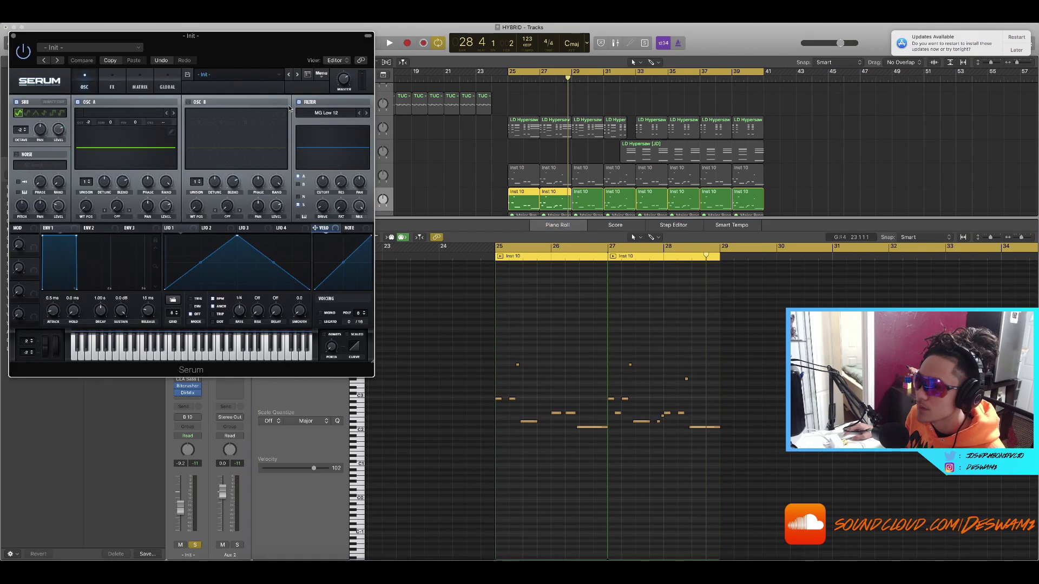
Examine the effects and oscillator pages of the - Init - track's Serum instrument, then close it
left_click_drag(218, 46, 625, 143)
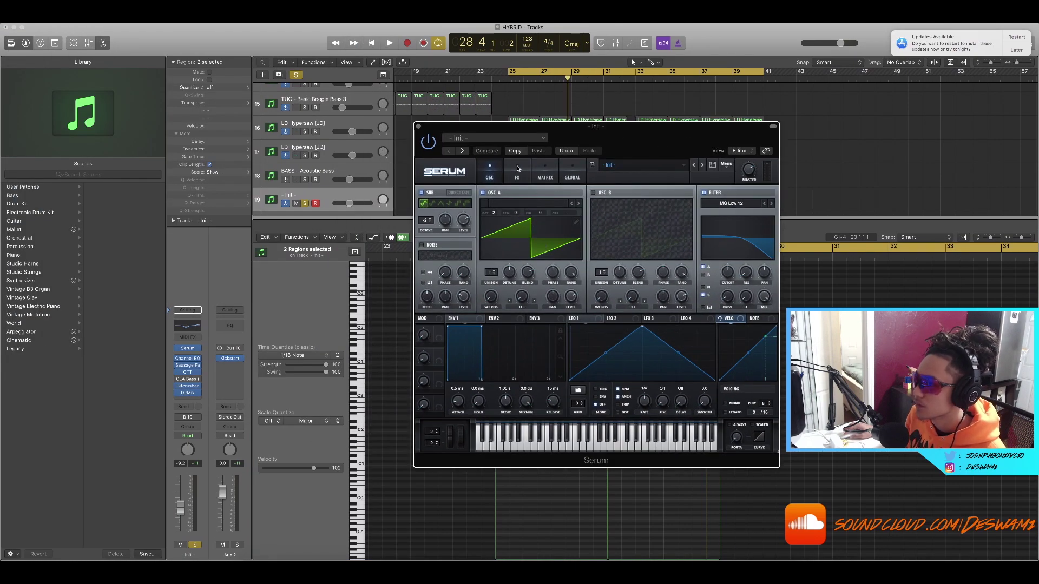
left_click(524, 172)
left_click(489, 172)
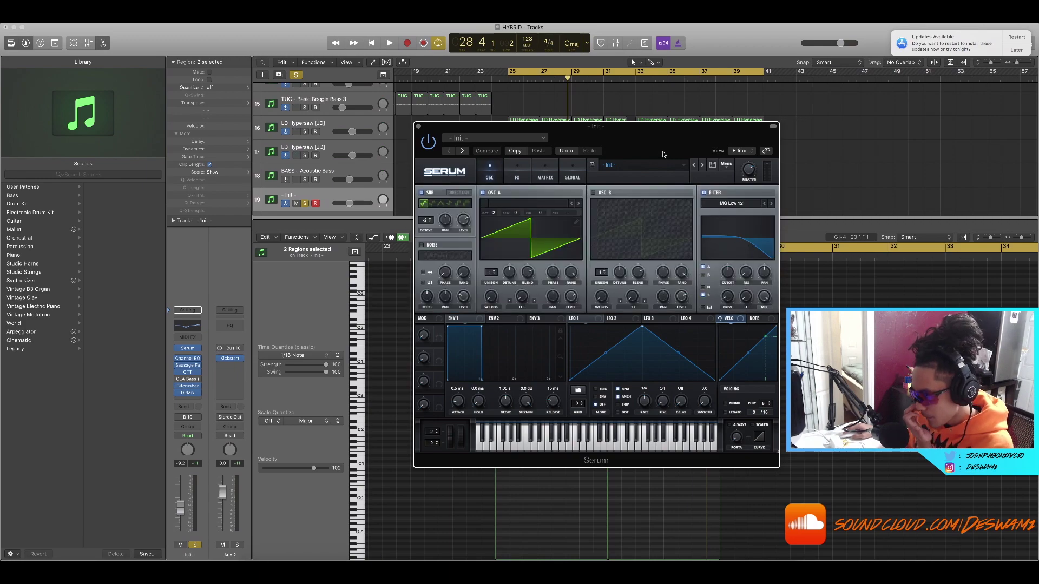
left_click_drag(667, 158, 690, 156)
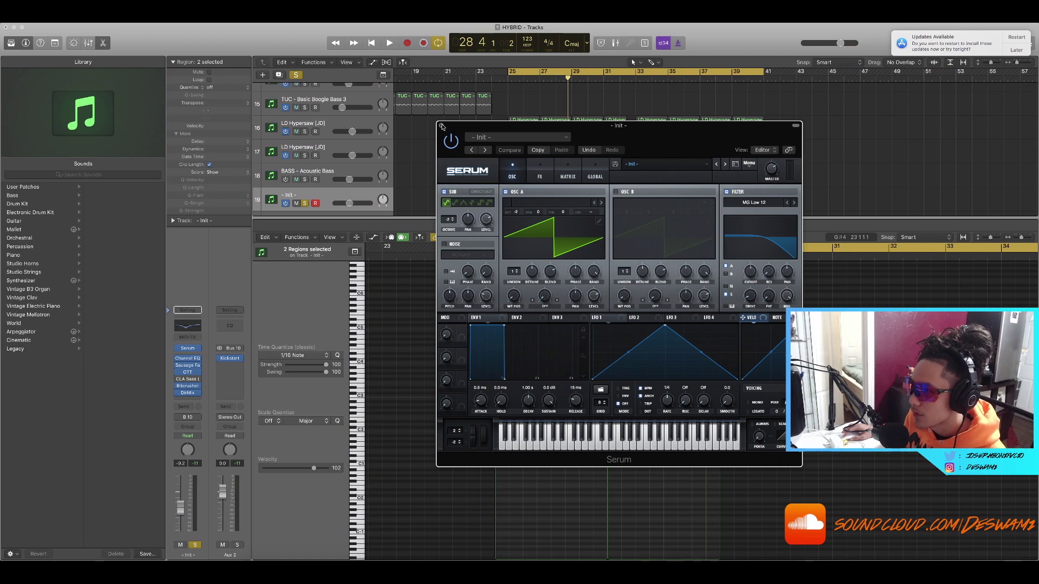
left_click(441, 126)
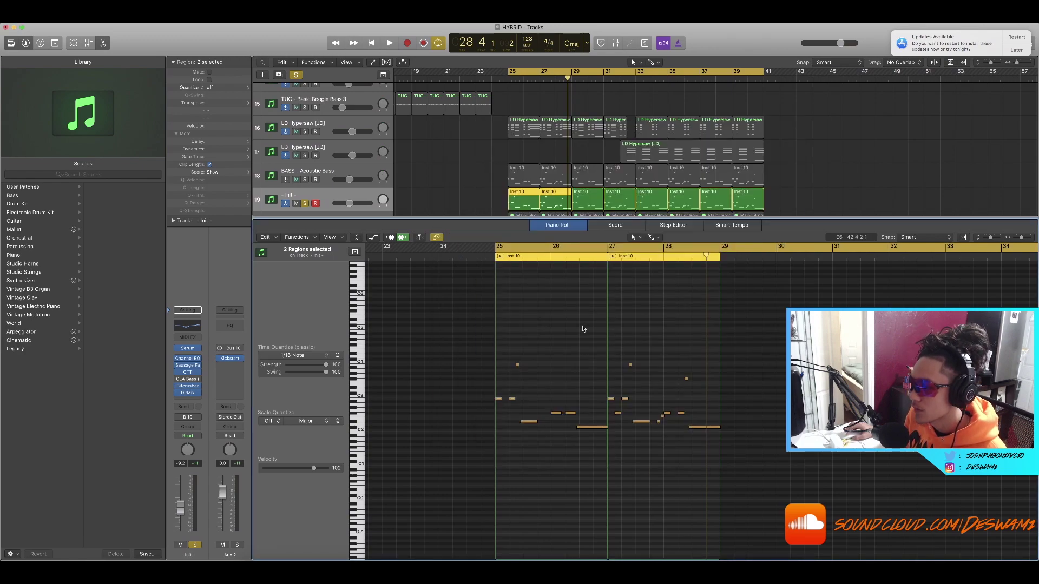
Show the - Init - track's Channel EQ settings and play the part to hear the equalized sound
scroll(582, 329, "down", 3)
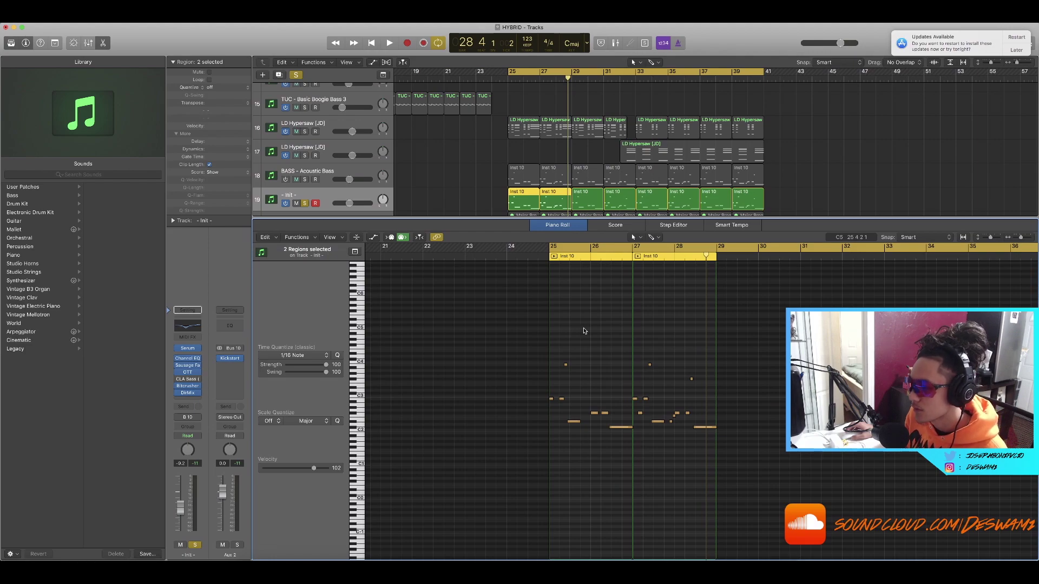
scroll(583, 330, "up", 3)
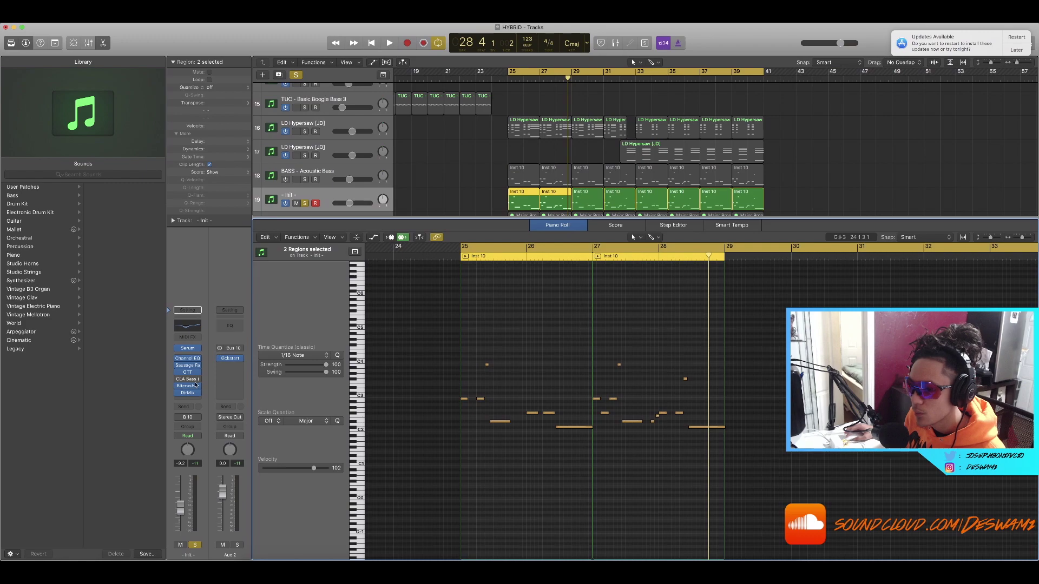
left_click(180, 361)
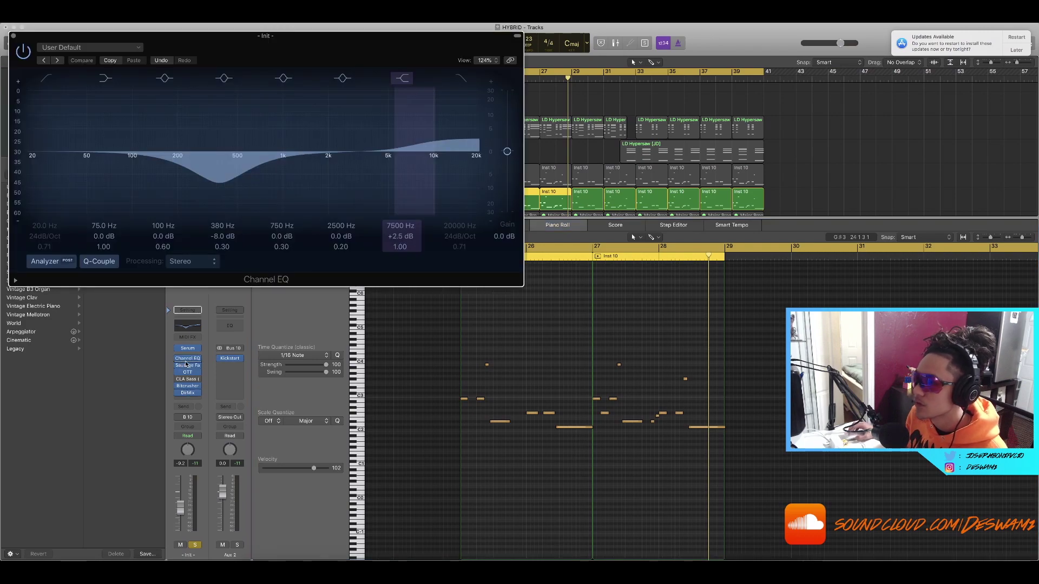
left_click_drag(20, 44, 408, 194)
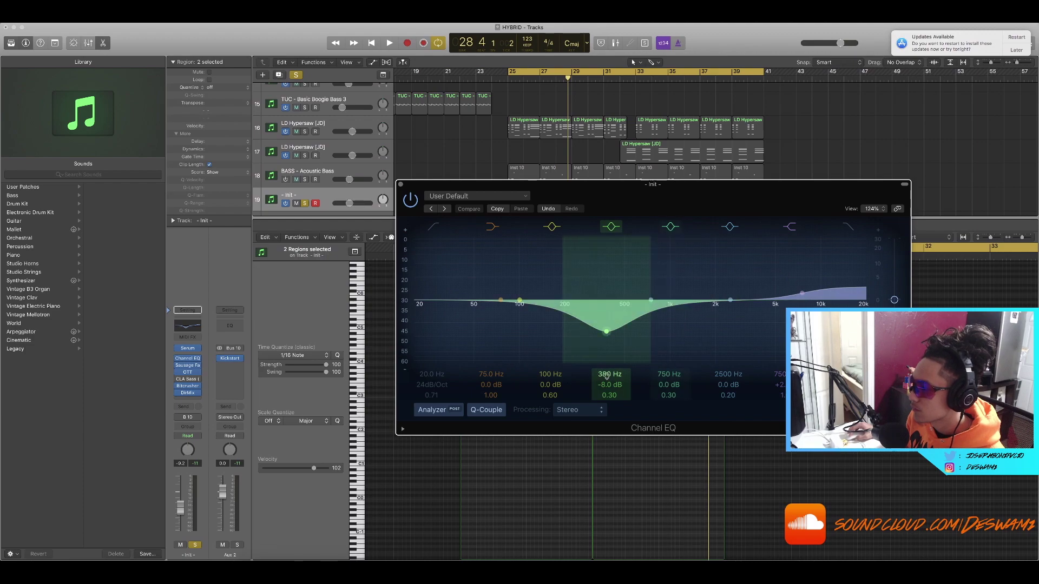
key("space")
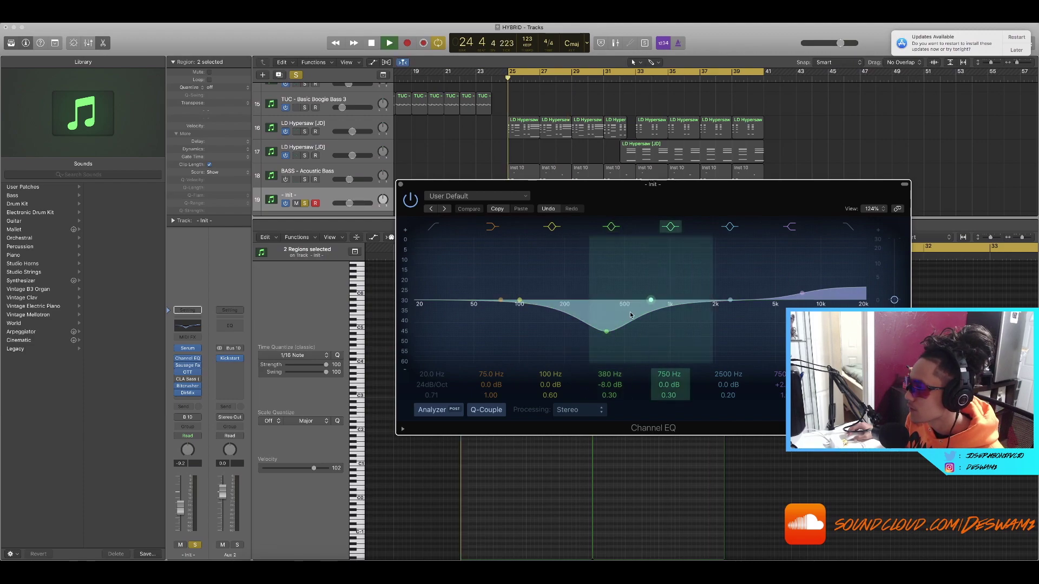
key("space")
left_click_drag(686, 208, 638, 213)
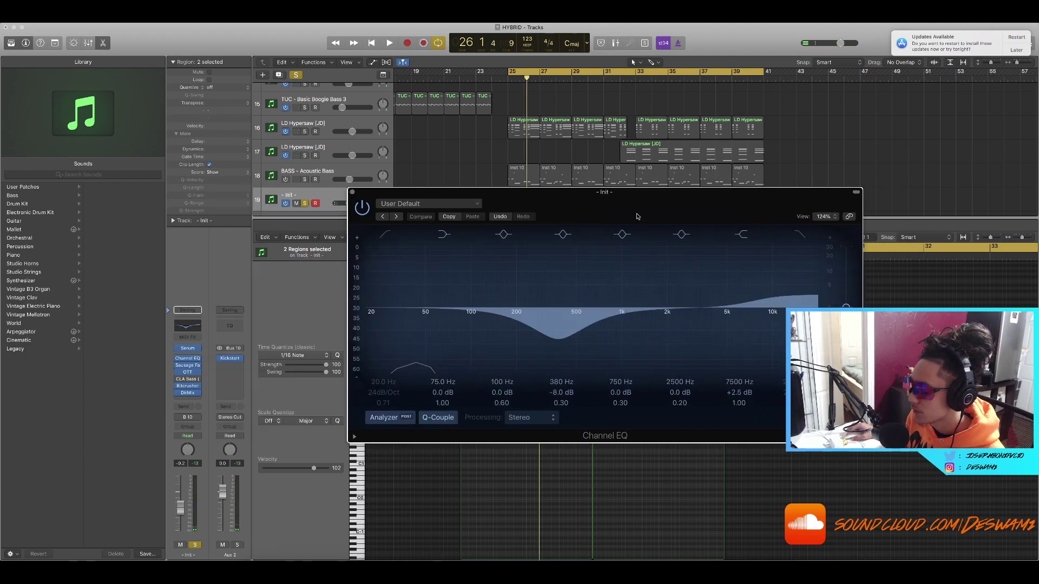
Close the Channel EQ, show the - Init - track's Sausage Fattener settings and play the part through it
left_click(187, 358)
left_click(187, 365)
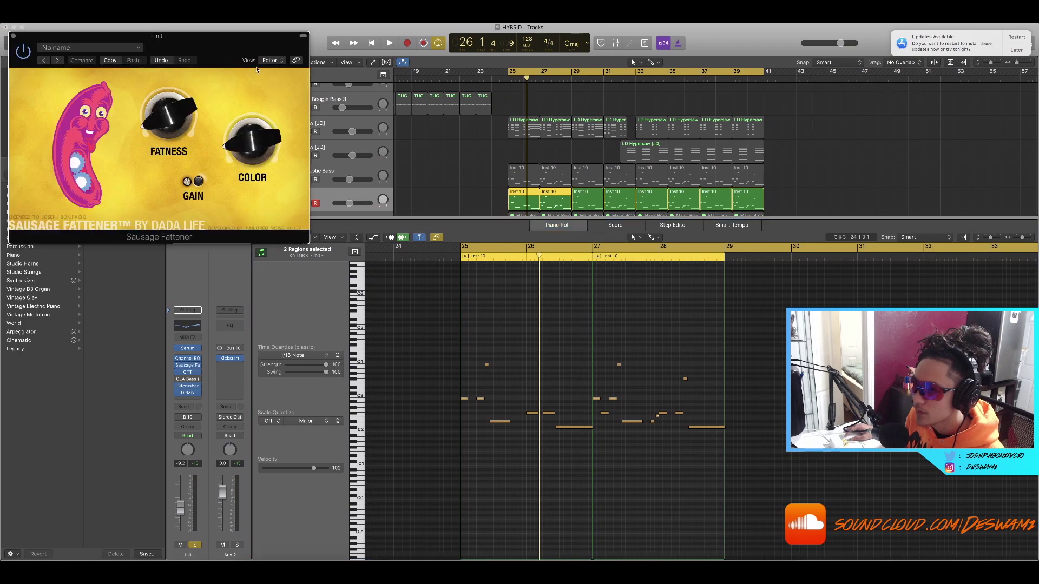
left_click_drag(192, 13, 621, 222)
key("space")
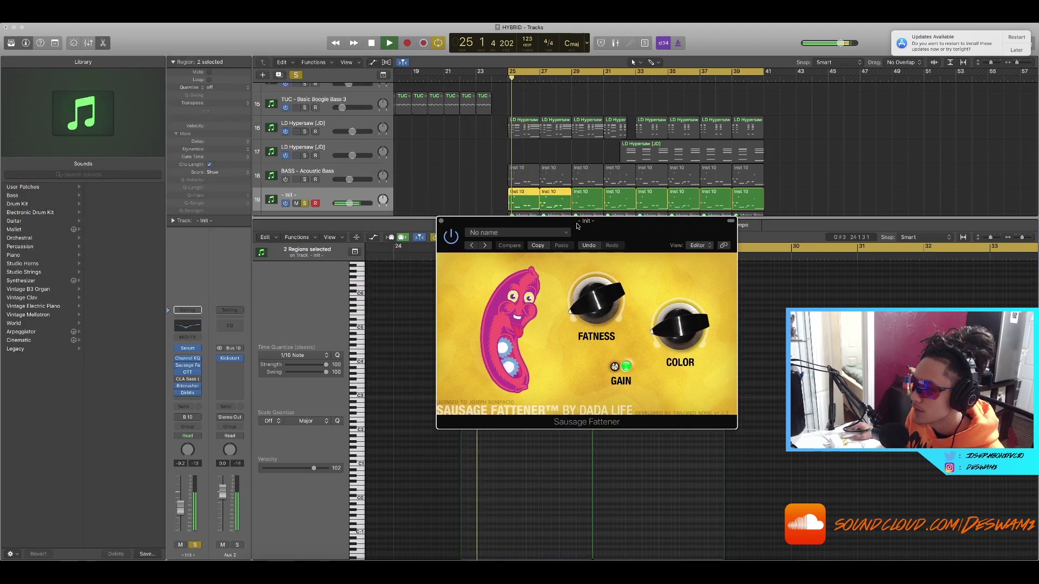
Stop playback and examine the Fatness and Color settings of the - Init - track's Sausage Fattener
key("space")
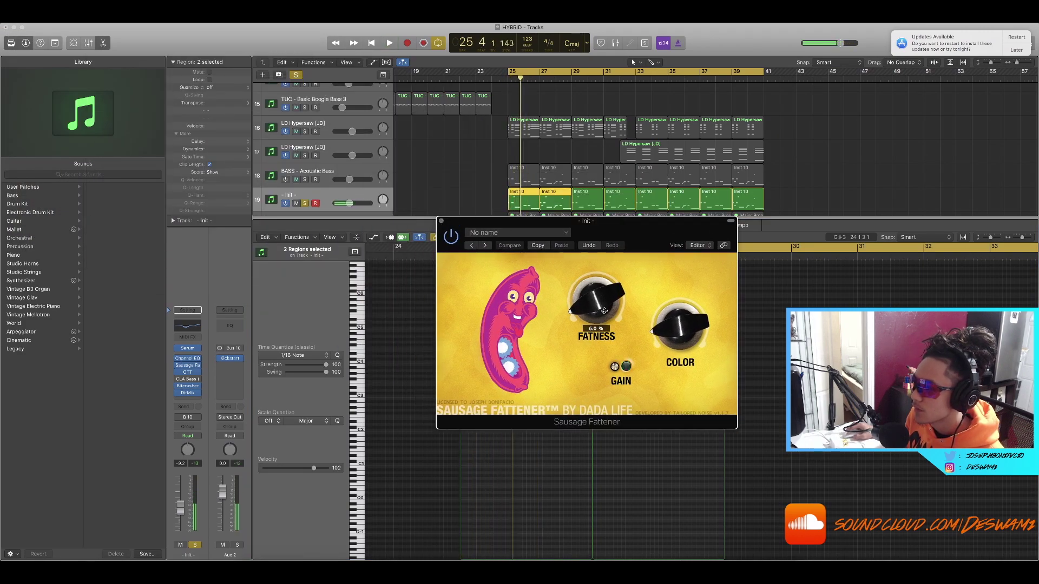
mouse_move(601, 303)
left_click_drag(601, 303, 601, 305)
left_click_drag(683, 328, 683, 326)
Show the - Init - track's OTT compressor, play the part while pointing out its Depth setting, then close it
left_click_drag(401, 176, 439, 190)
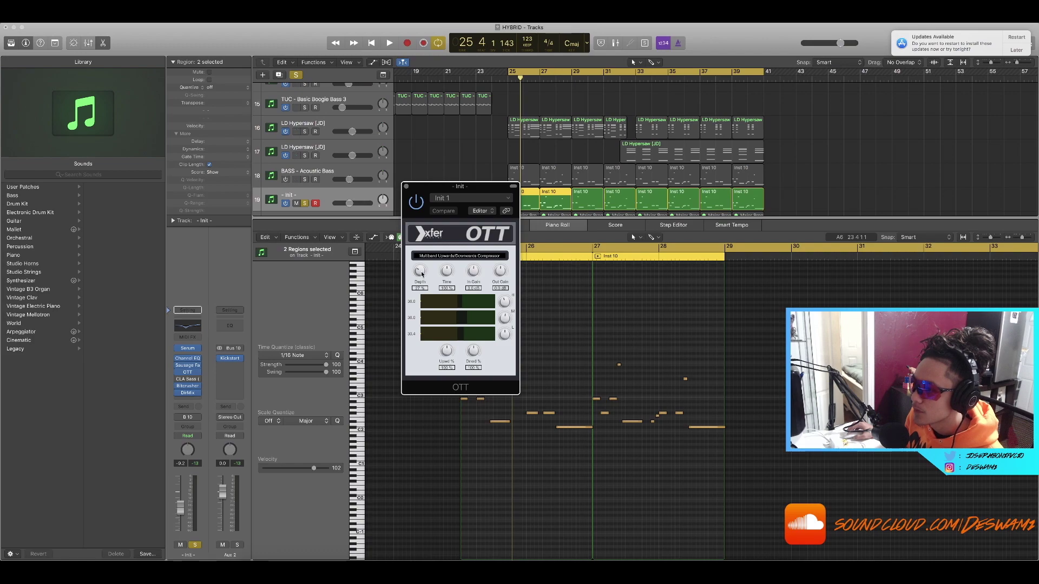
key("space")
left_click_drag(422, 278, 420, 275)
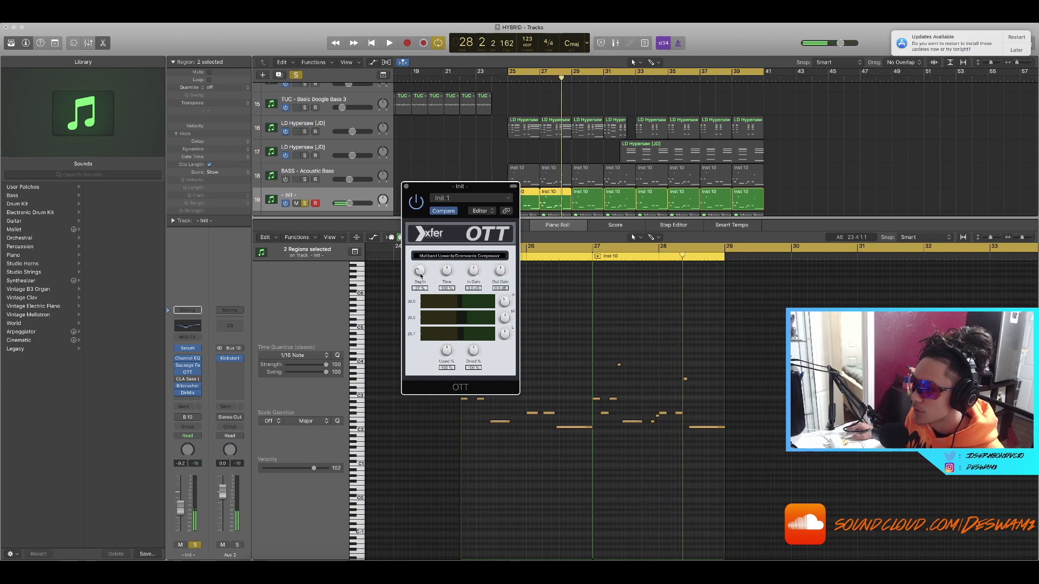
left_click(406, 186)
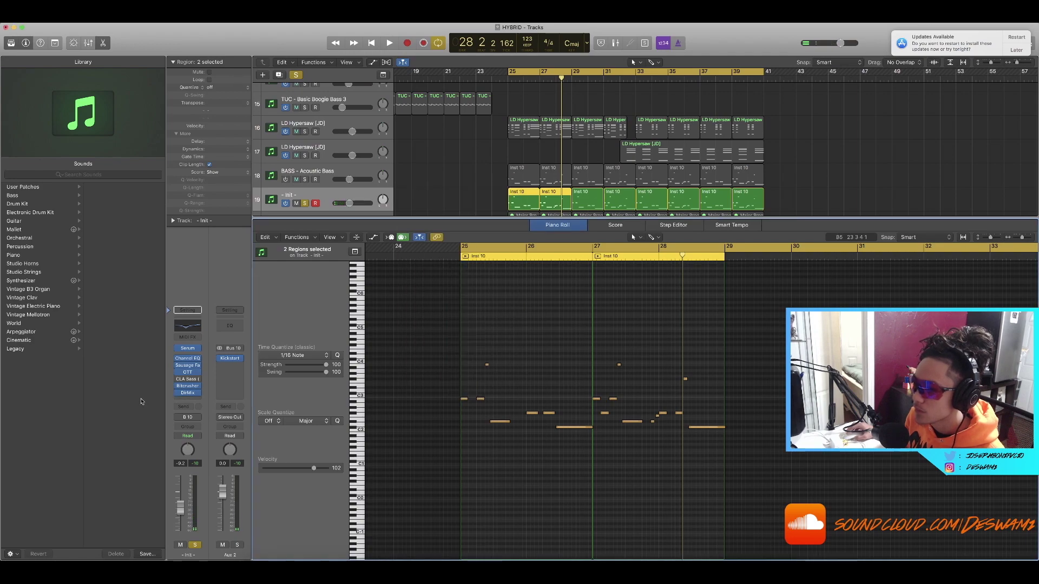
Show the - Init - track's Bitcrusher settings, play the part through it, then close it and stop playback
scroll(502, 383, "up", 4)
scroll(499, 383, "down", 3)
scroll(500, 383, "left", 1)
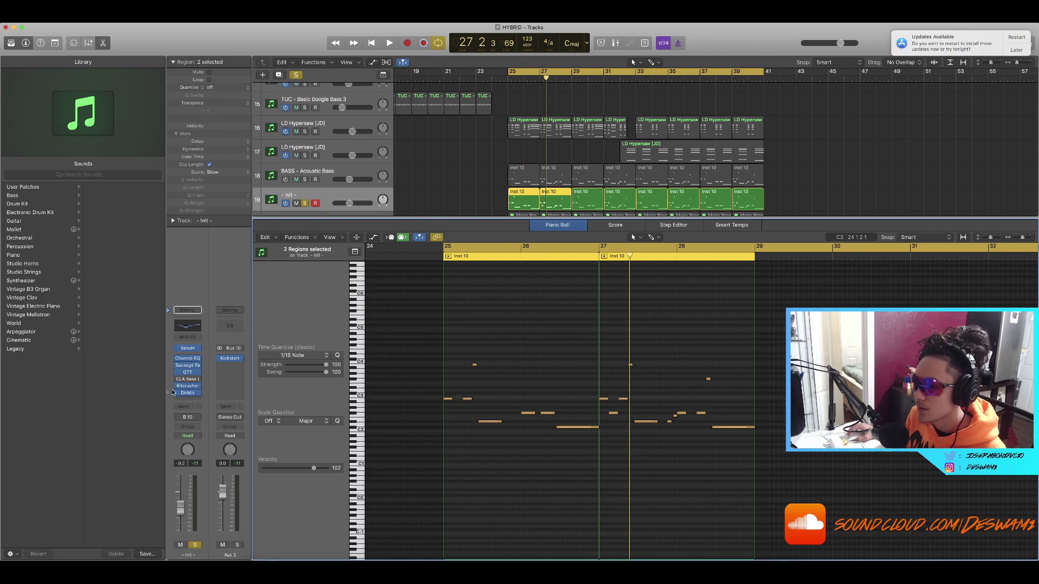
left_click(188, 387)
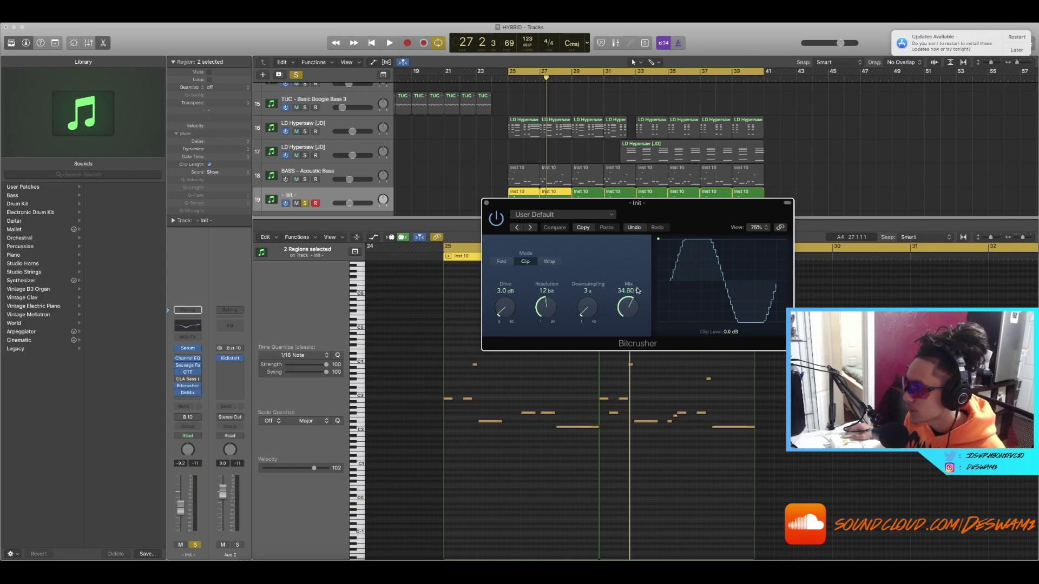
left_click_drag(676, 217, 673, 224)
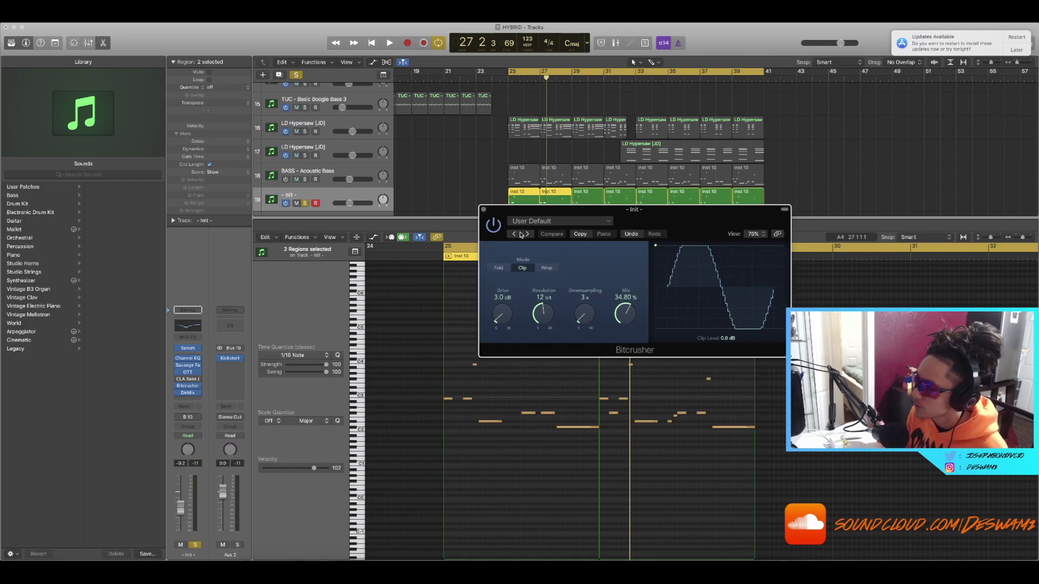
key("space")
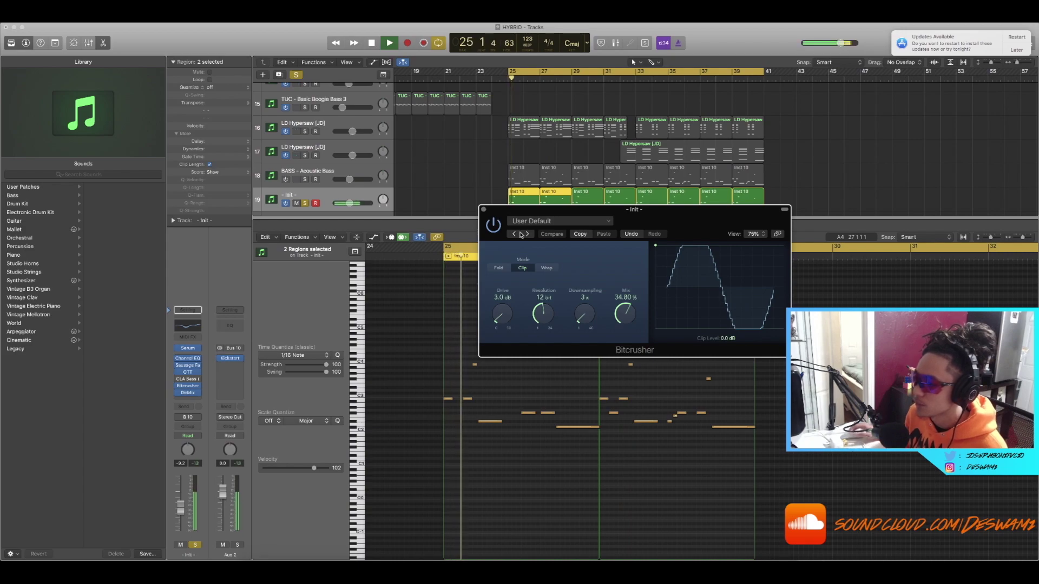
left_click(483, 210)
key("space")
Reopen the - Init - track's Channel EQ, examine its curve, then close it
left_click(196, 325)
left_click_drag(746, 212, 627, 230)
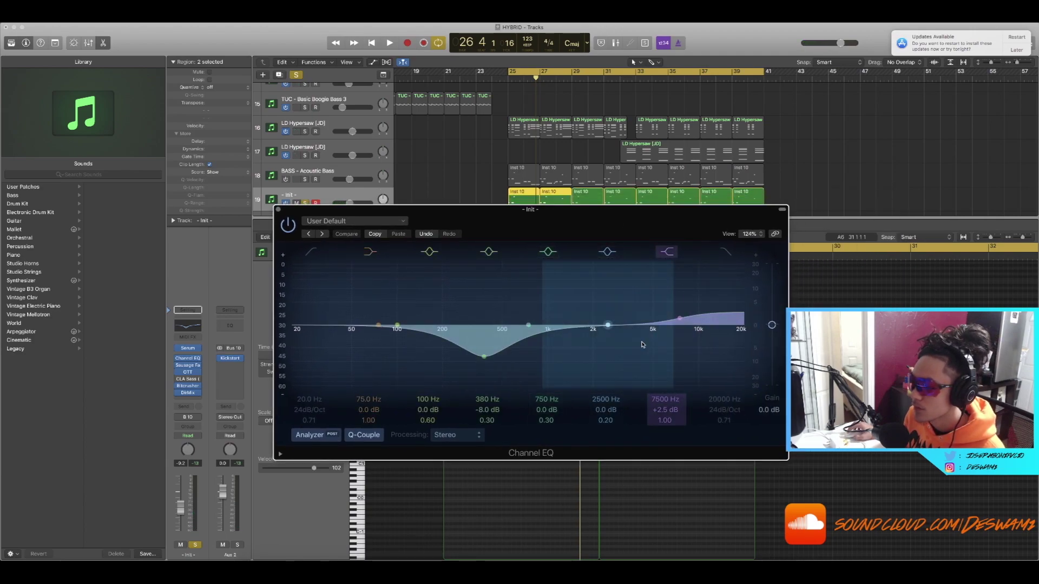
left_click(279, 210)
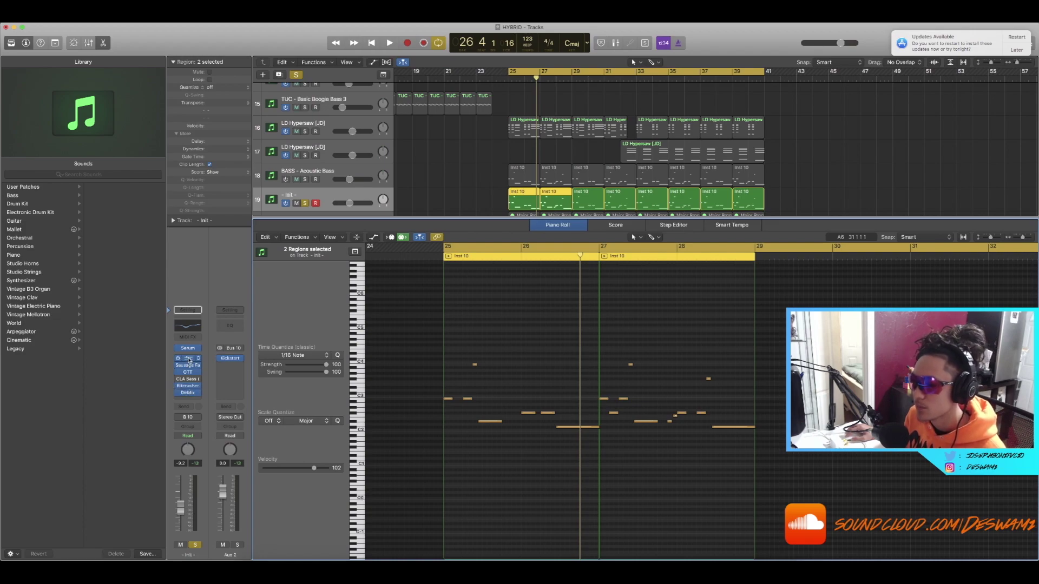
Examine the - Init - track's Direction Mixer settings, then close the plug-in and the Piano Roll
left_click(188, 394)
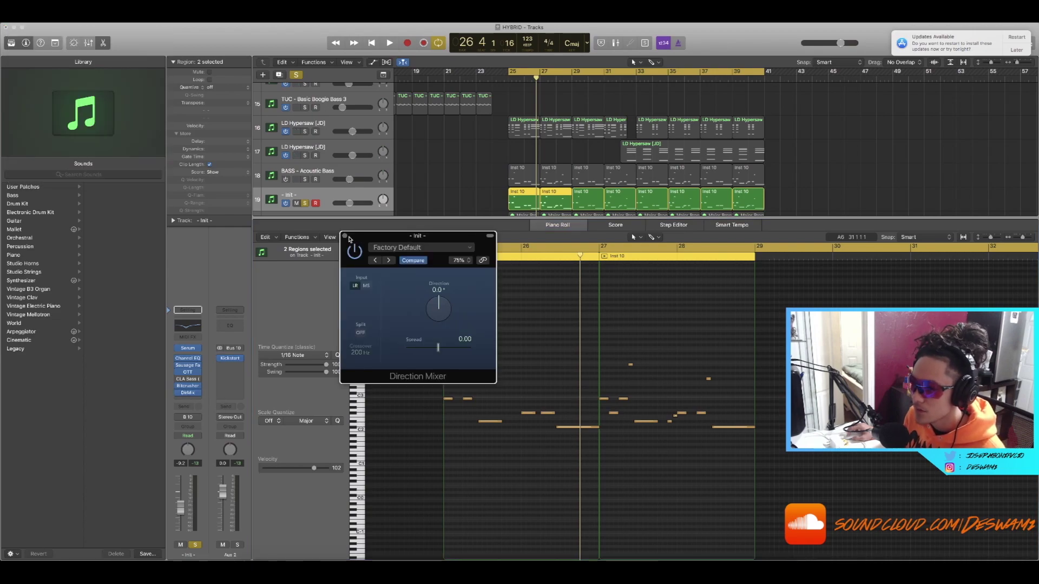
left_click(345, 238)
key("e")
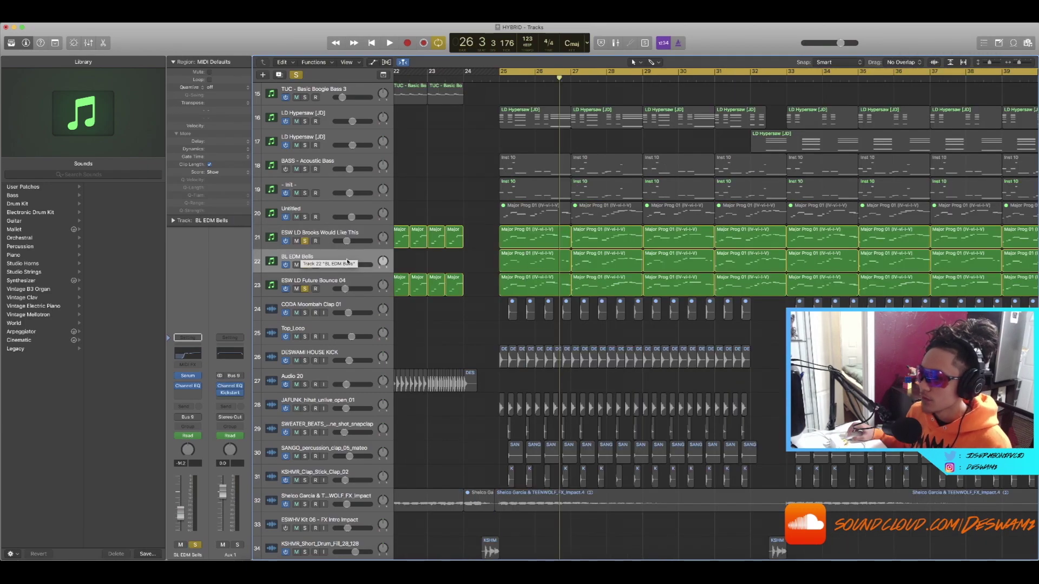
Unsolo BL EDM Bells and ESW LD Future Bounce 04, then play the ESW LD Brooks Would Like This lead alone
scroll(348, 261, "down", 1)
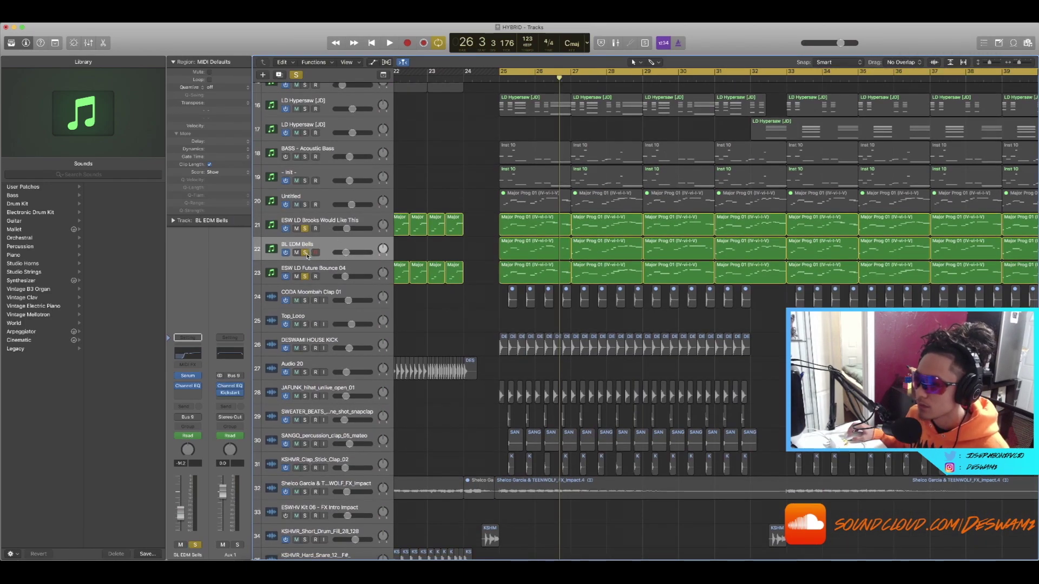
left_click_drag(306, 252, 307, 273)
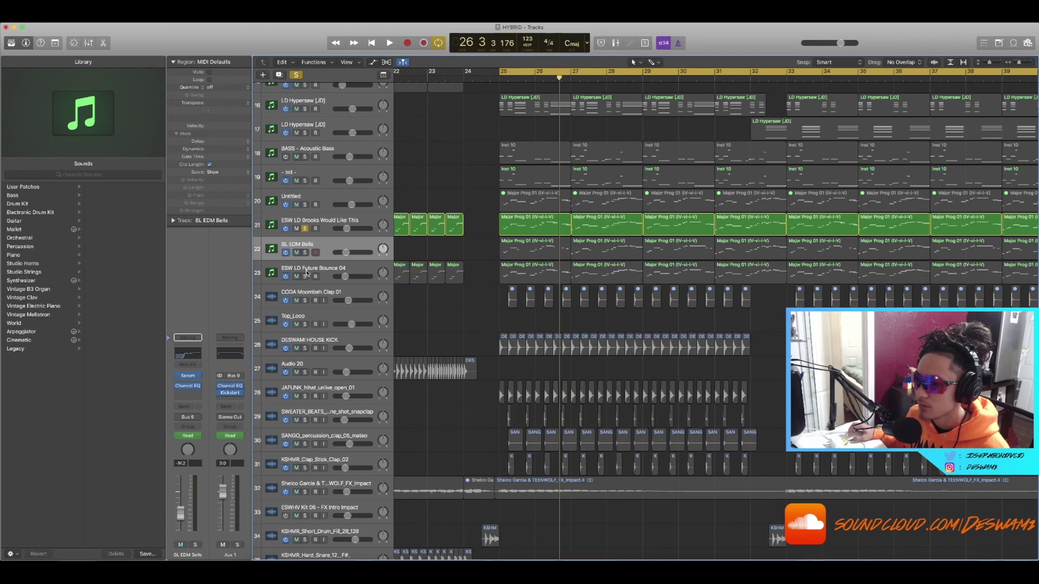
left_click(340, 220)
key("super+Right")
scroll(450, 228, "right", 3)
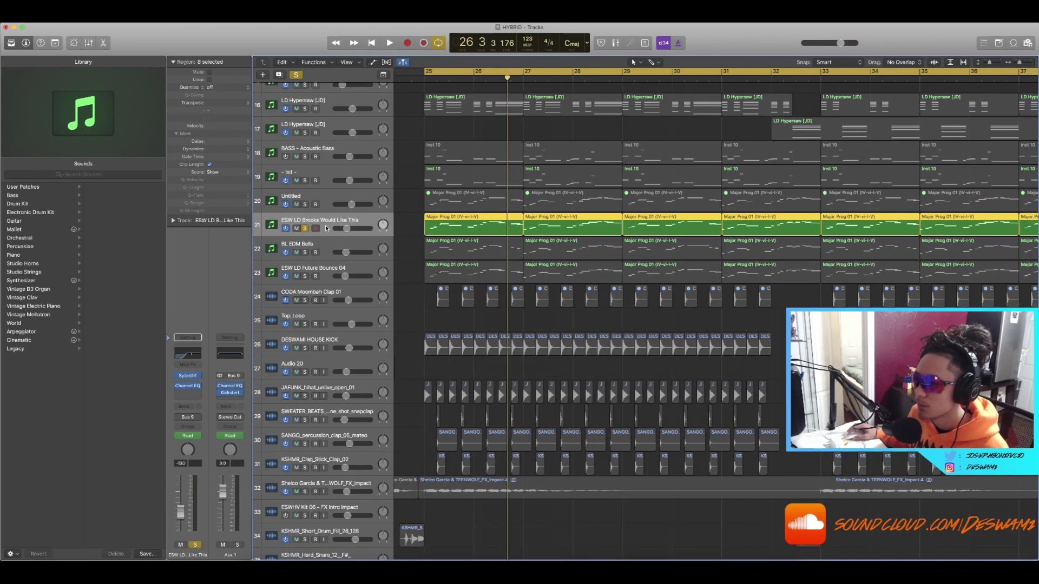
key("space")
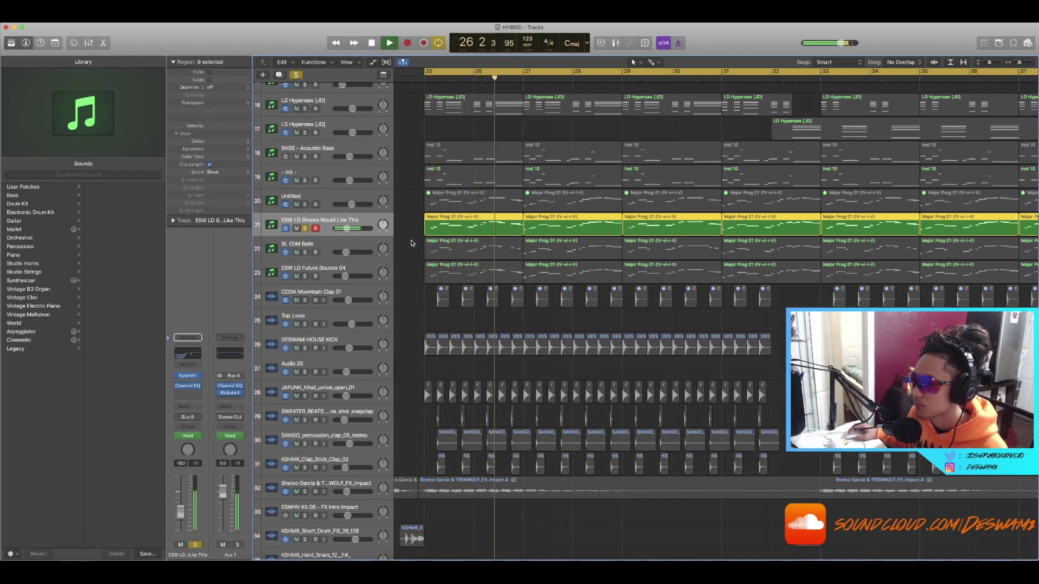
key("space")
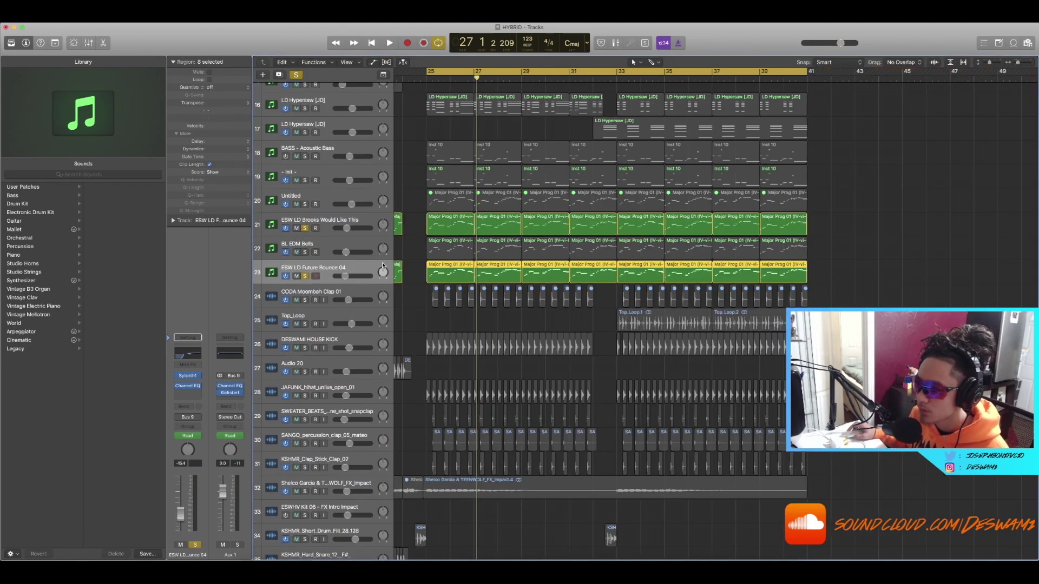
Play ESW LD Future Bounce 04 without the ESW LD Brooks Would Like This lead, then stop and solo that lead again
key("space")
left_click(305, 227)
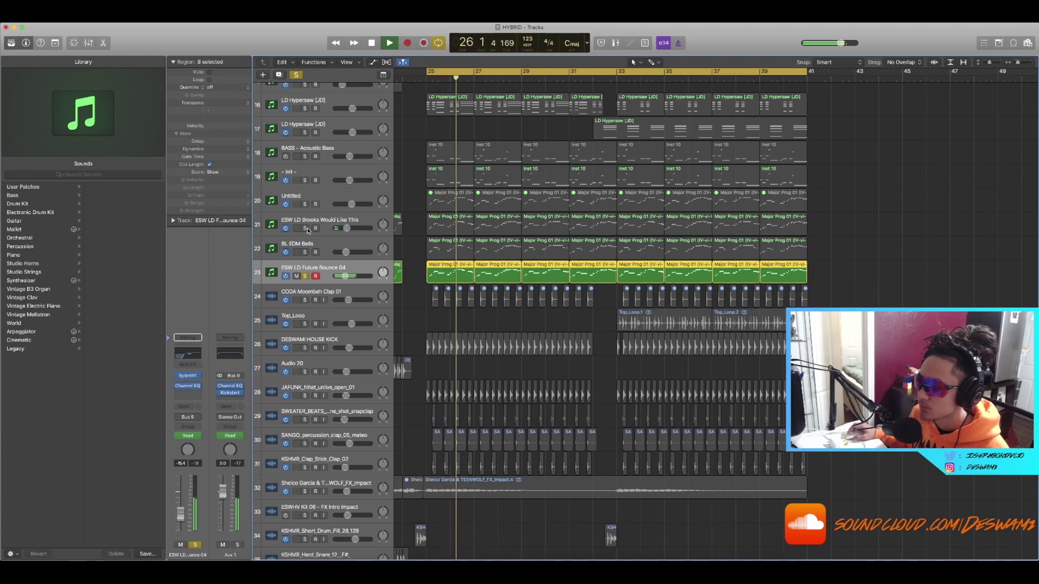
key("space")
left_click(304, 228)
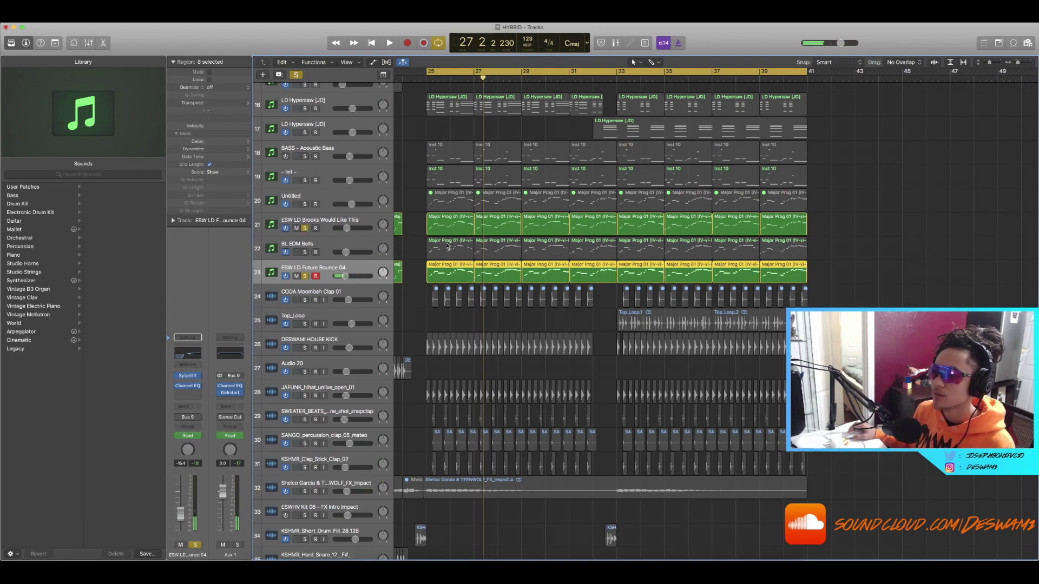
Play the two soloed ESW LD leads together from bar 25, clear the region selection and stop playback
key("super+Right")
key("super+Right")
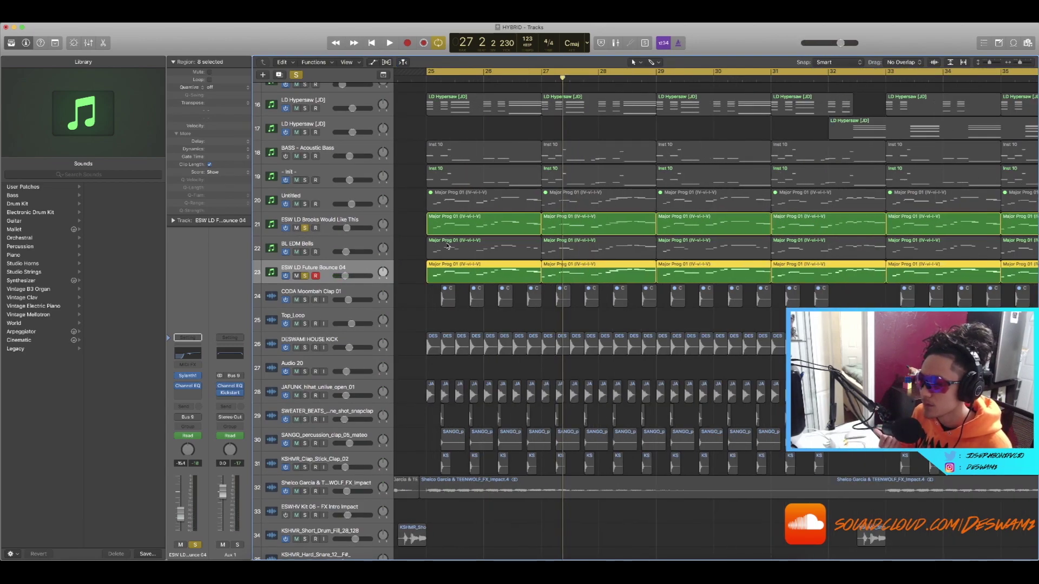
key("super+Right")
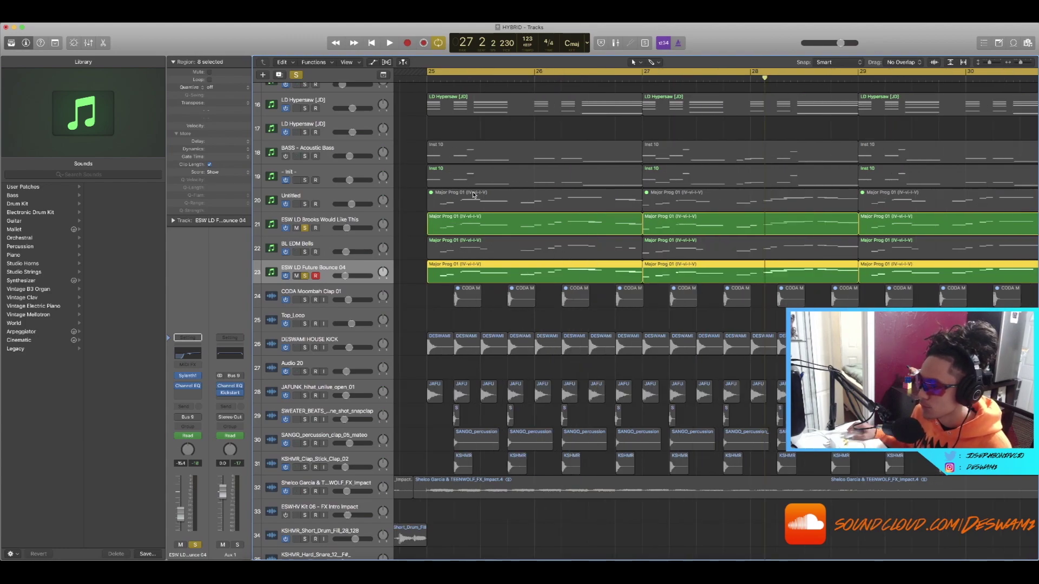
key("super+Left")
key("space")
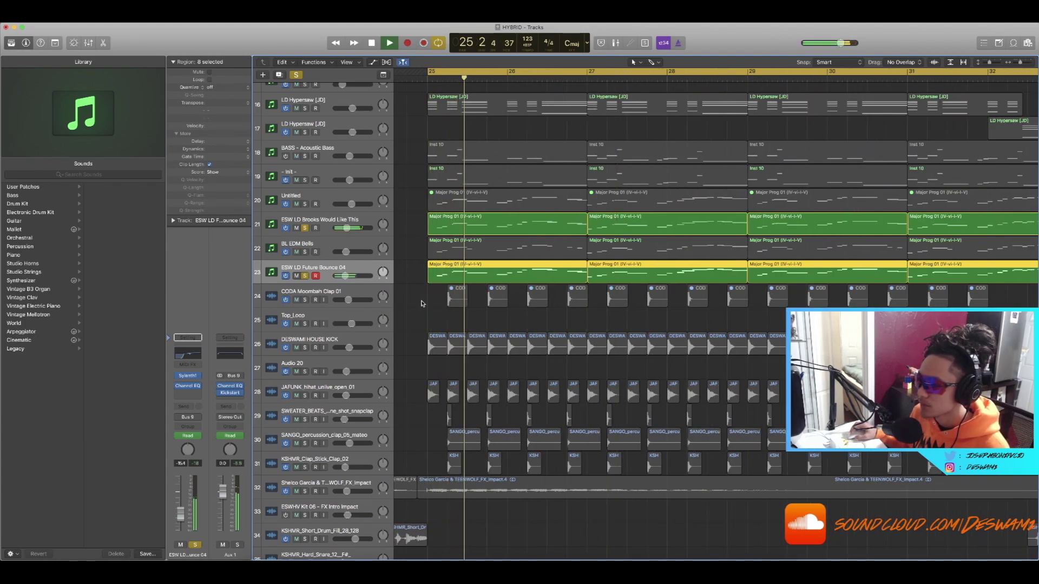
left_click(423, 303)
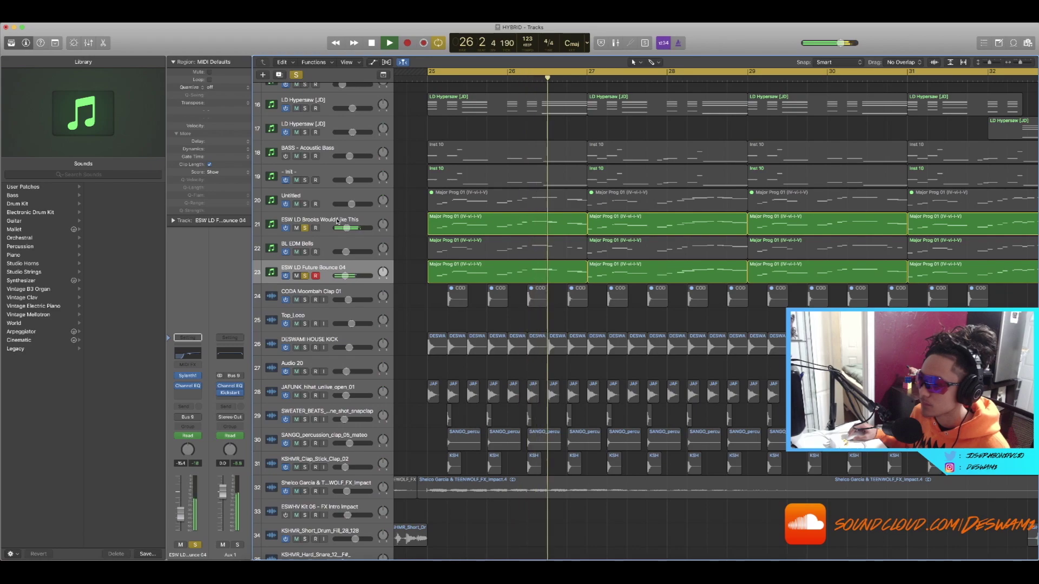
key("space")
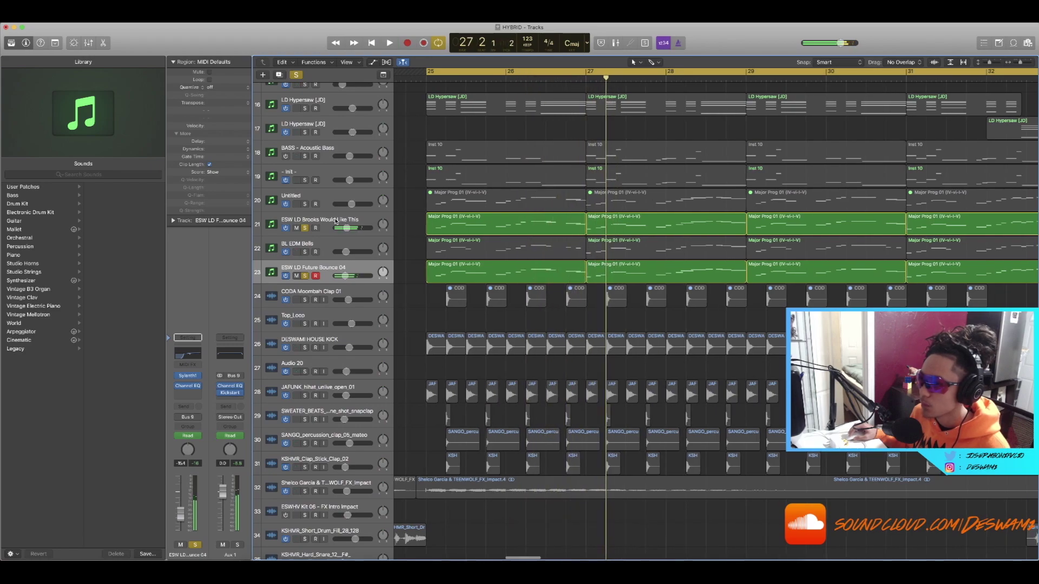
Select the ESW LD Brooks Would Like This track, unsolo ESW LD Future Bounce 04 and play the Brooks lead alone
left_click(336, 221)
left_click(305, 277)
key("space")
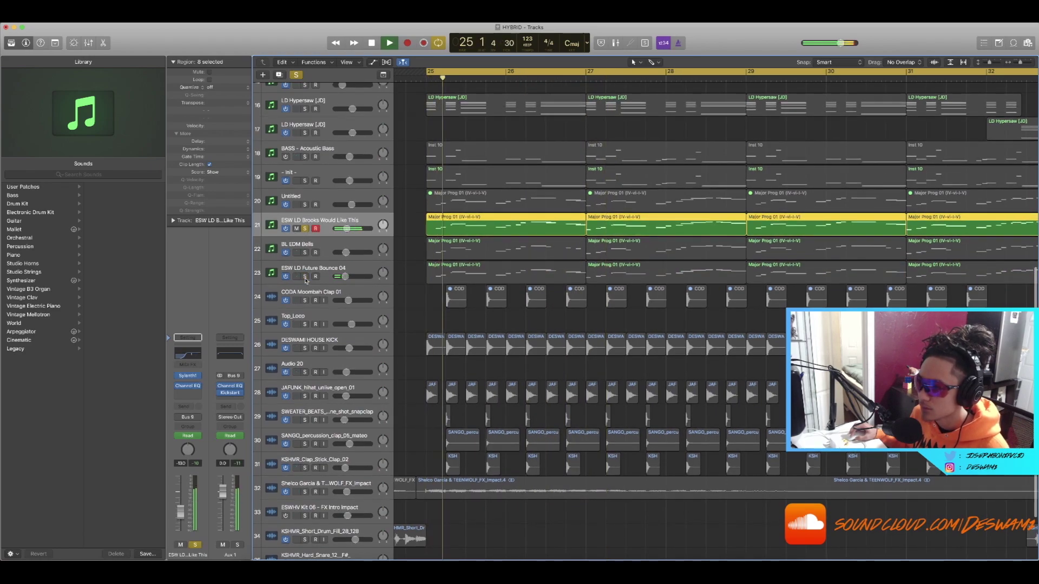
key("space")
Switch the solo to ESW LD Future Bounce 04, play it alone, then solo ESW LD Brooks Would Like This again
left_click(305, 229)
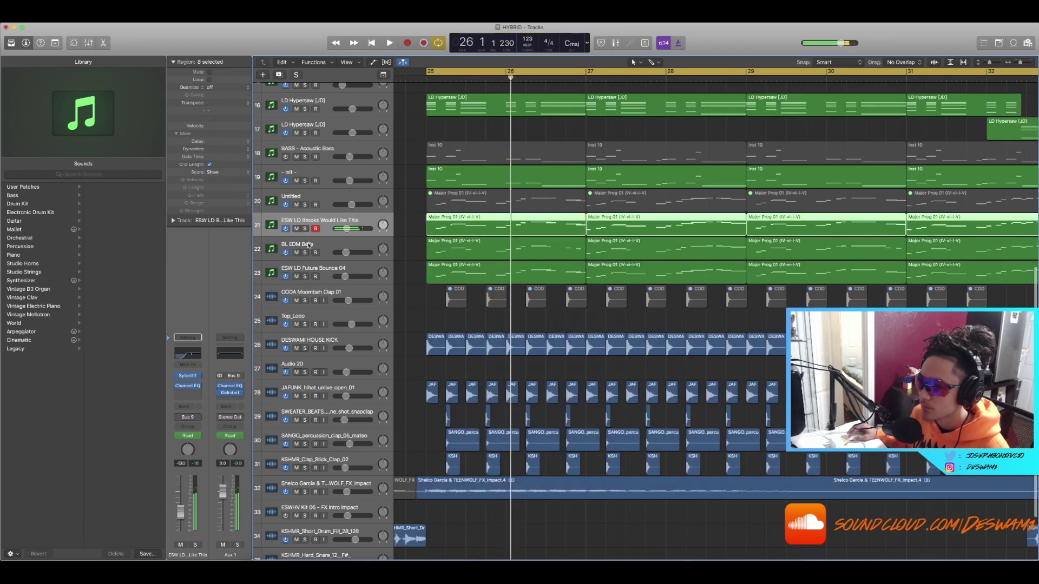
left_click(306, 277)
key("space")
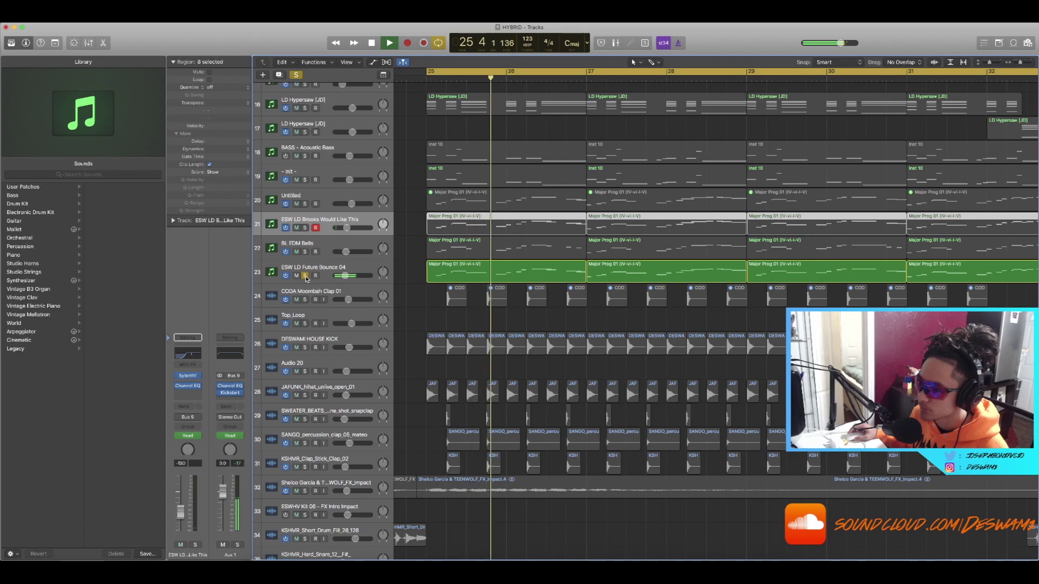
key("space")
left_click(305, 228)
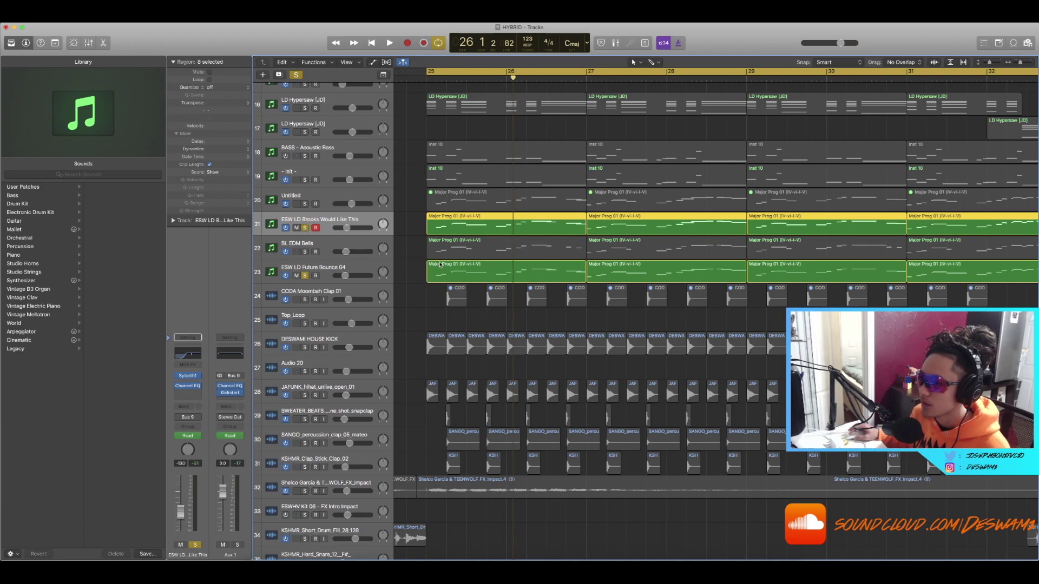
Select the BL EDM Bells track and solo it together with the two ESW LD leads
scroll(397, 251, "up", 3)
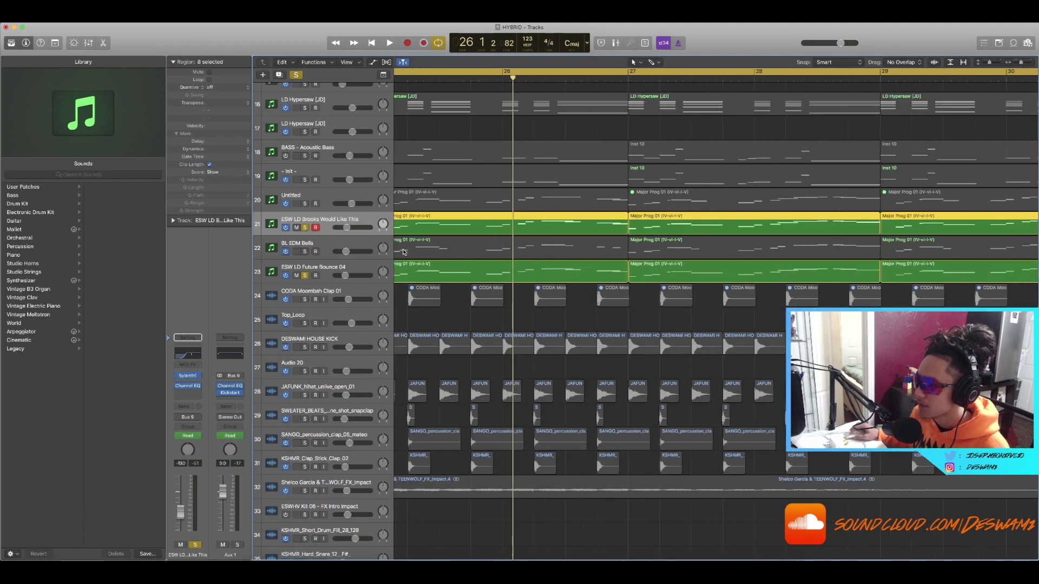
scroll(407, 251, "down", 5)
left_click(316, 250)
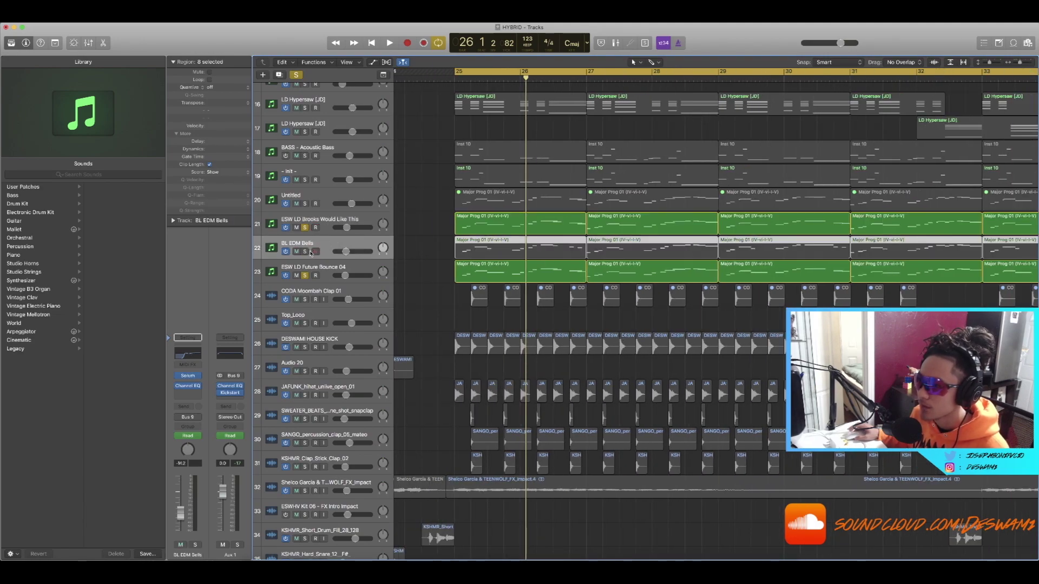
left_click(305, 252)
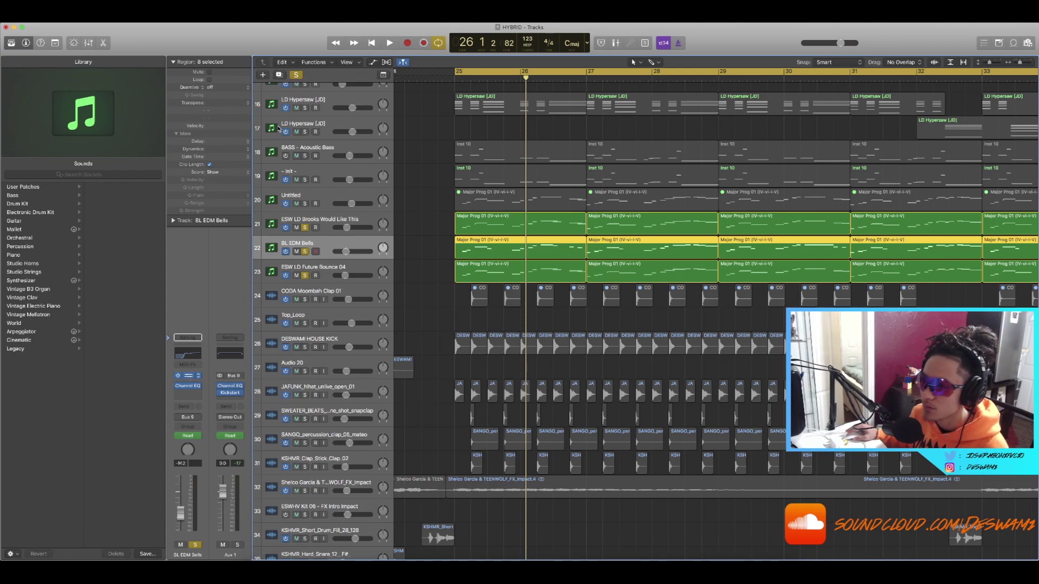
Examine the BL EDM Bells track's Serum patch, close it and play the three soloed melody layers together
left_click_drag(249, 48, 753, 143)
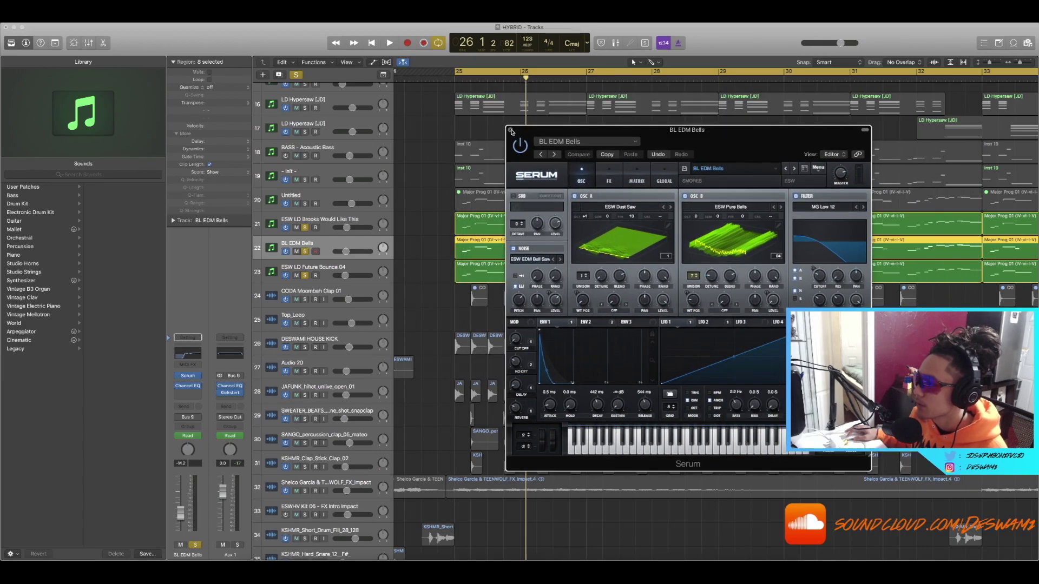
left_click(510, 130)
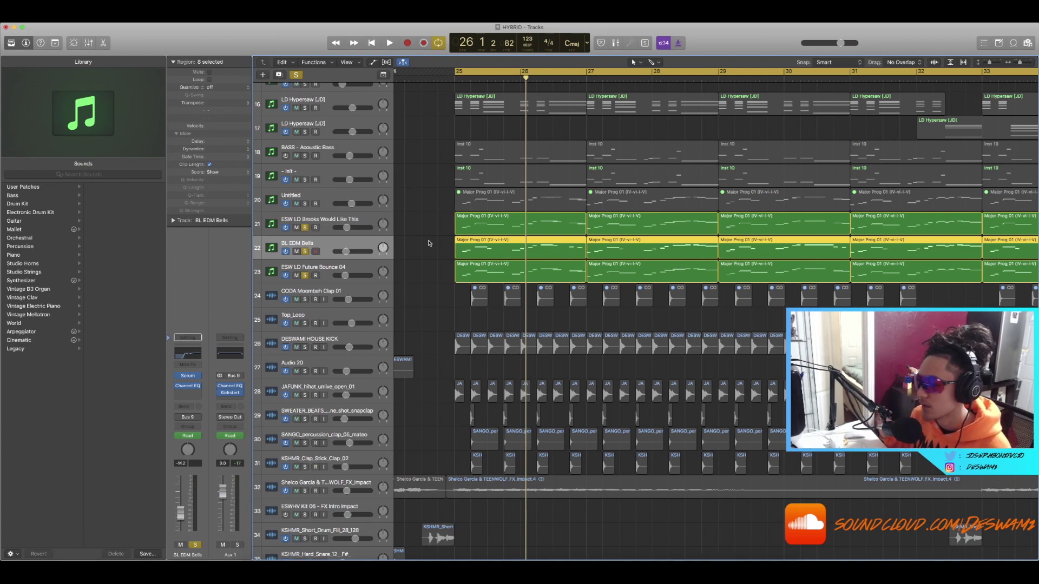
key("space")
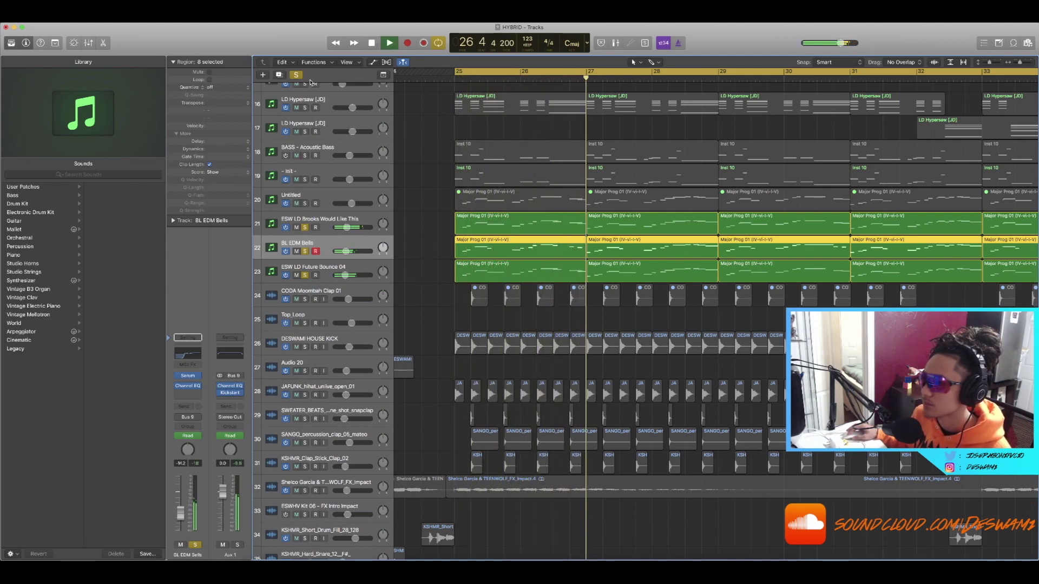
key("space")
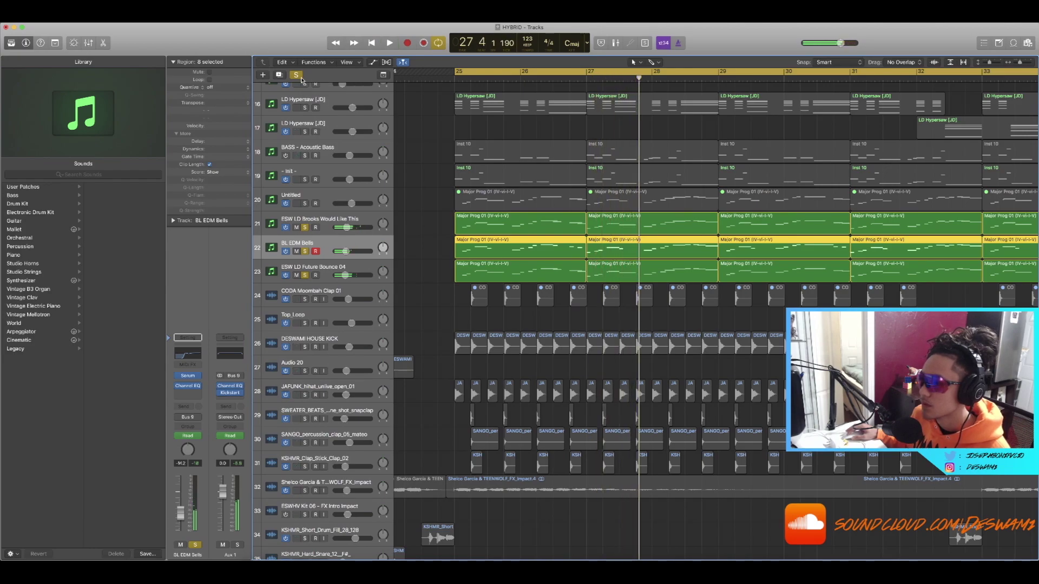
Clear all solos and deselect the melody regions of the drop
left_click(299, 75)
scroll(476, 265, "down", 5)
scroll(487, 268, "up", 2)
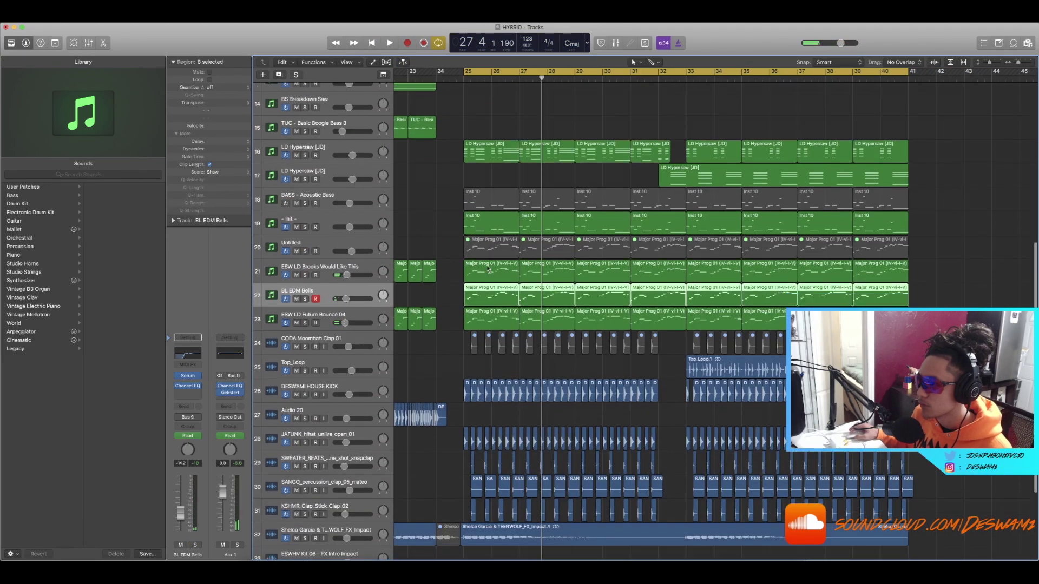
scroll(487, 268, "down", 5)
scroll(486, 238, "up", 6)
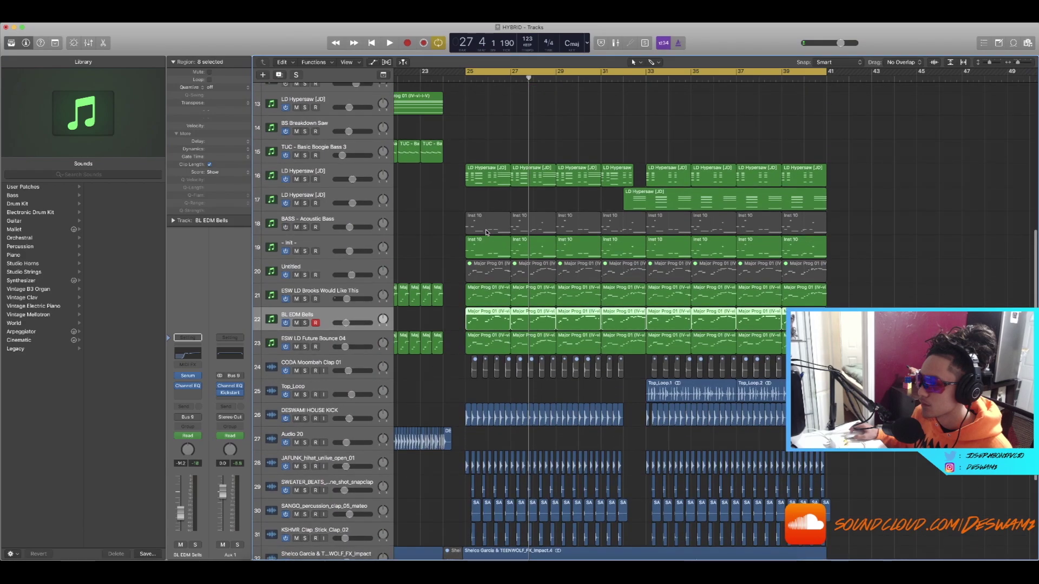
scroll(486, 232, "up", 3)
left_click(470, 196)
scroll(467, 189, "down", 1)
left_click_drag(439, 161, 494, 343)
left_click(451, 339)
Select the drop's kick, hi-hat, snap, percussion and stick clap regions between bars 25 and 32
scroll(450, 339, "down", 3)
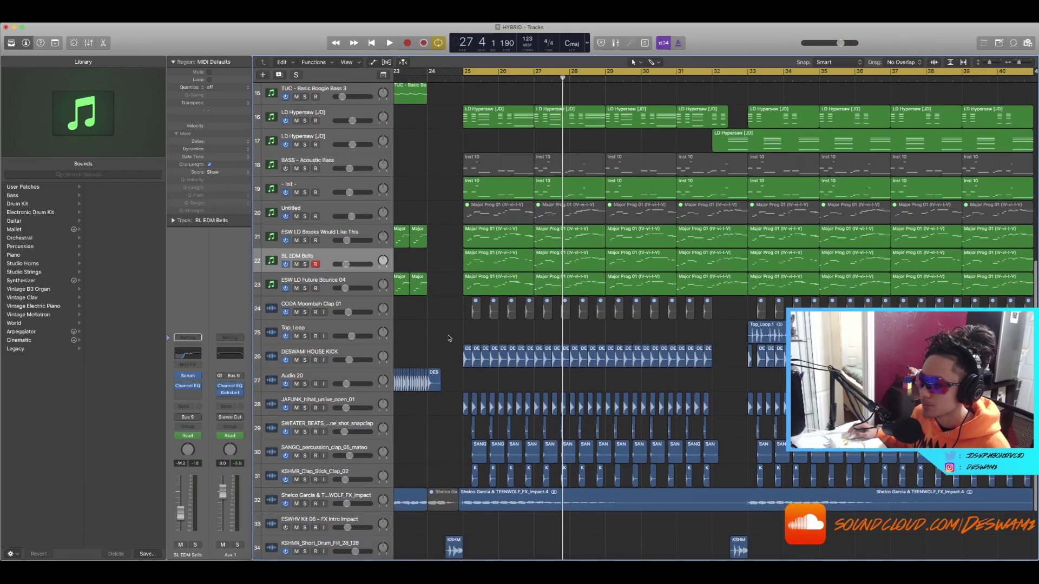
scroll(449, 338, "down", 4)
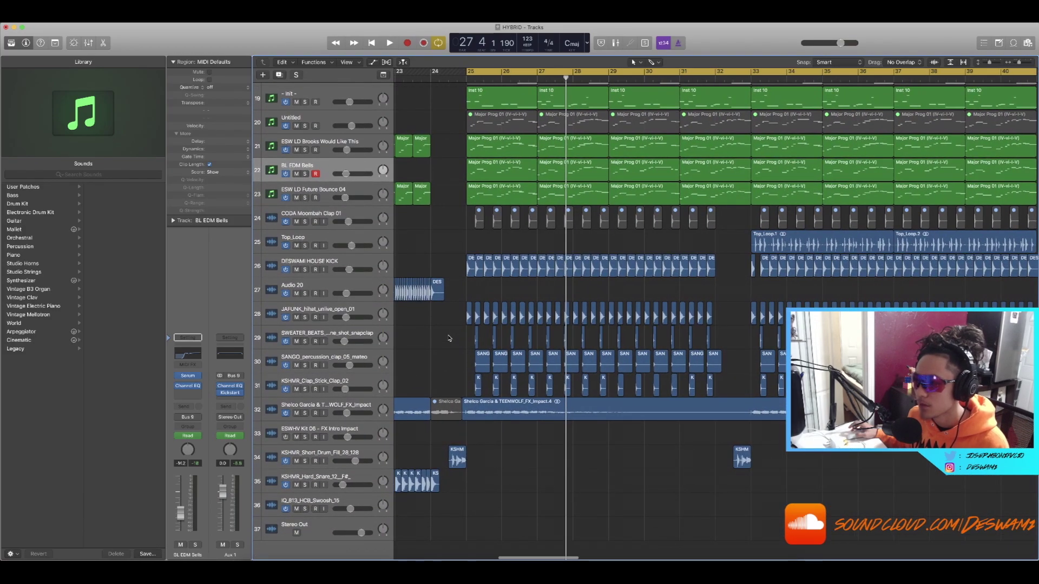
scroll(450, 338, "right", 1)
scroll(448, 336, "up", 3)
scroll(449, 337, "down", 2)
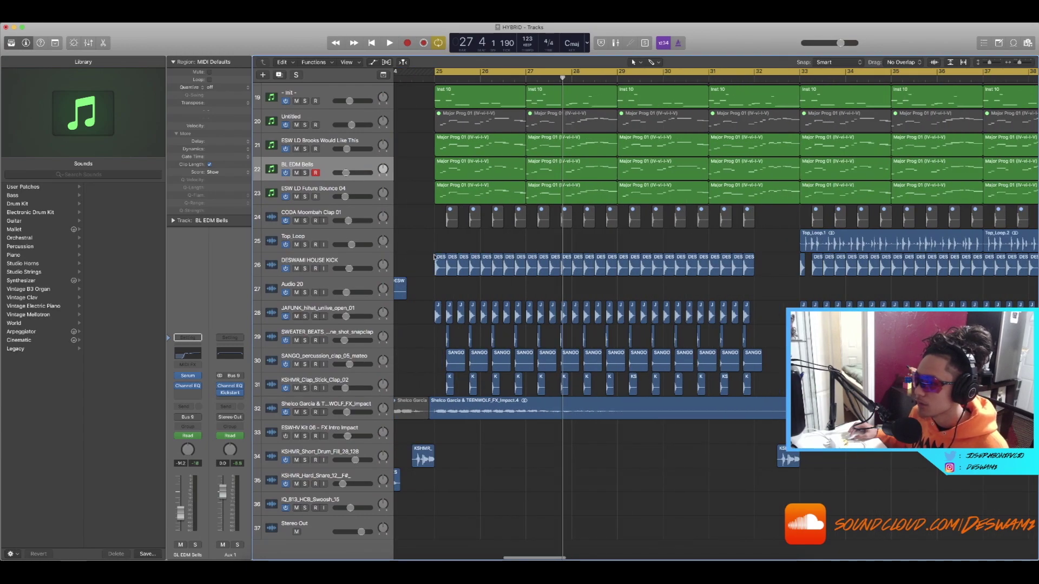
left_click_drag(762, 377, 761, 377)
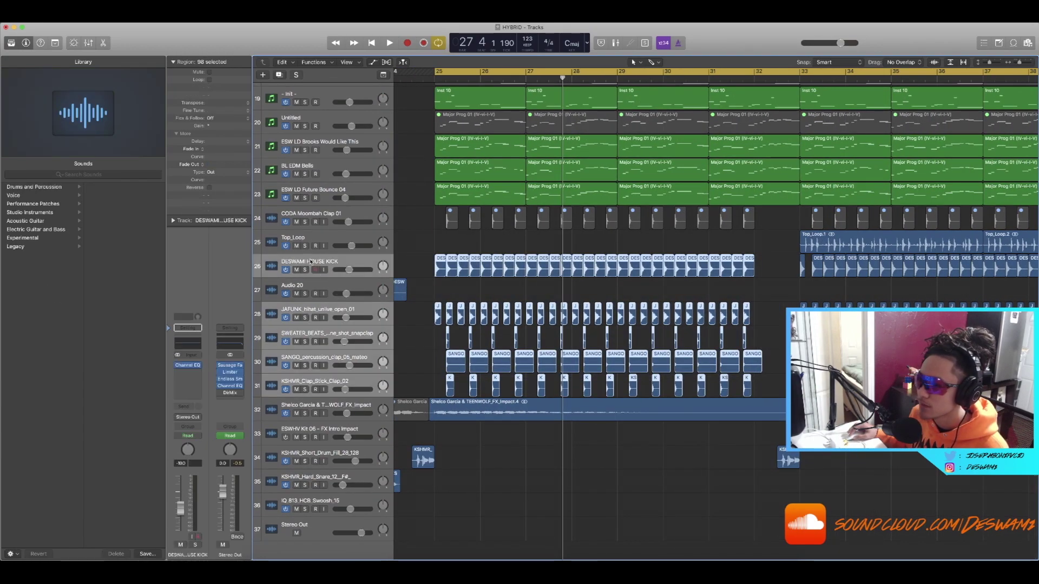
Move the DESWAMI HOUSE KICK track below Audio 20 and play it soloed from bar 25
left_click_drag(310, 261, 305, 296)
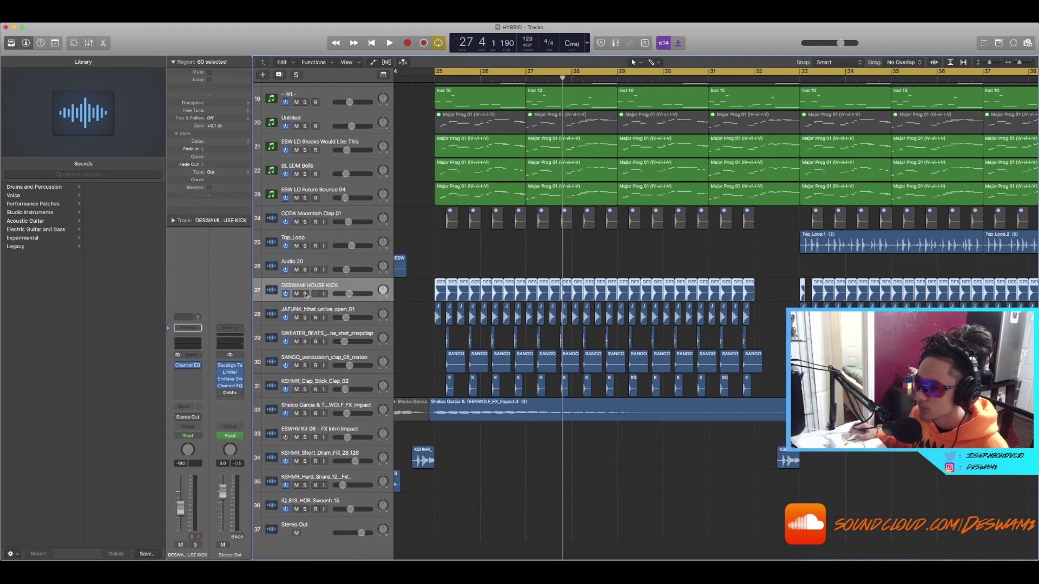
left_click(305, 293)
key("space")
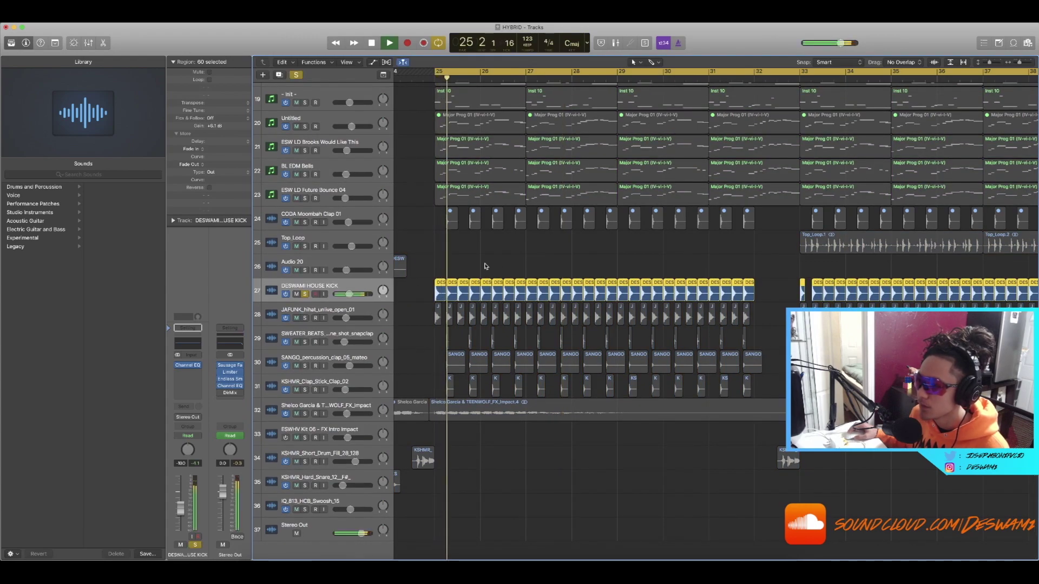
key("super+Right")
key("super+Right")
key("space")
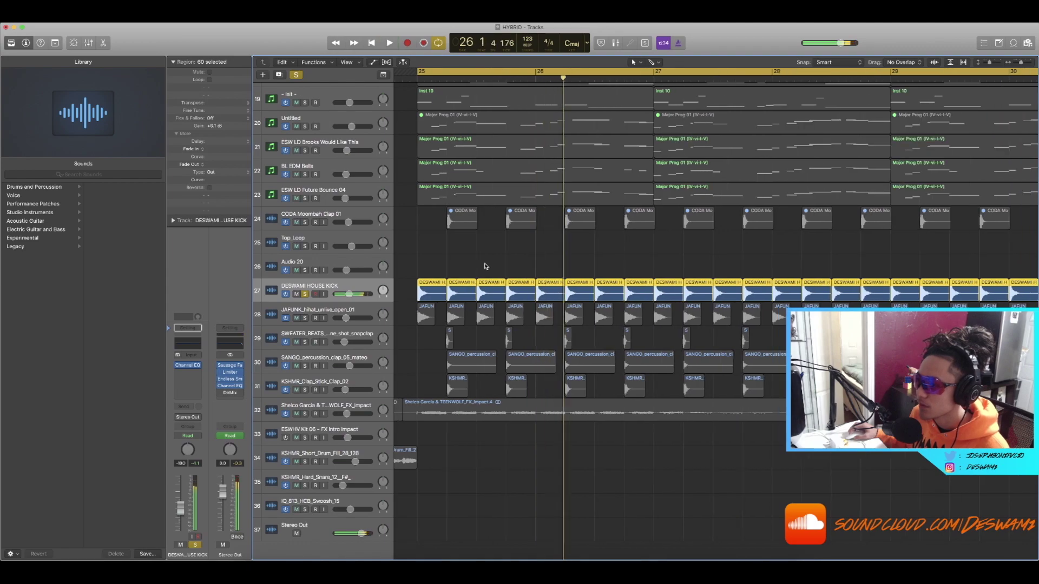
scroll(485, 266, "left", 3)
left_click(486, 266)
key("space")
key("space")
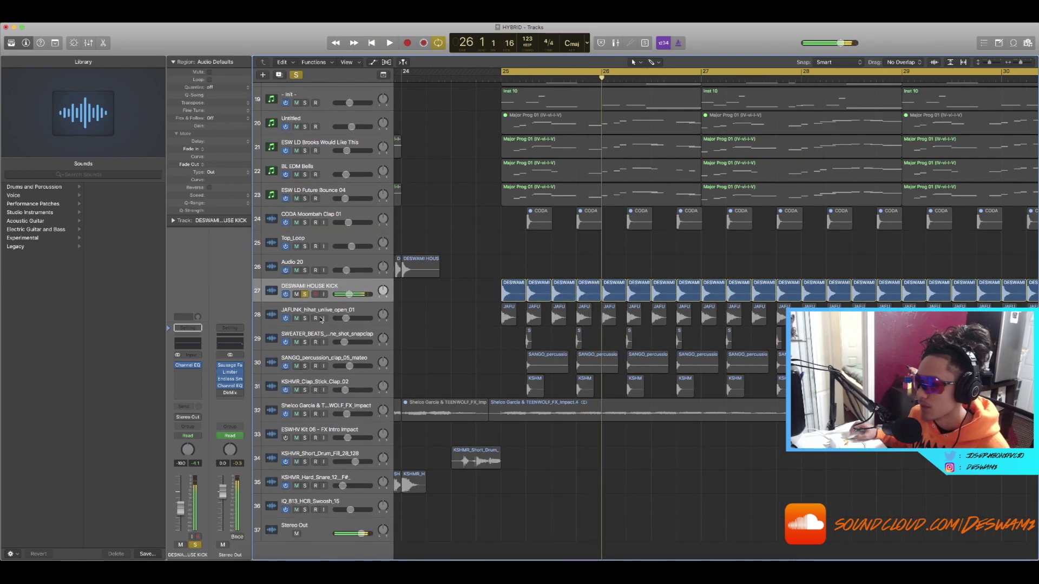
Solo the JAFUNK hi-hat track together with the kick, select it and play both from bar 25
left_click(306, 318)
scroll(487, 316, "left", 2)
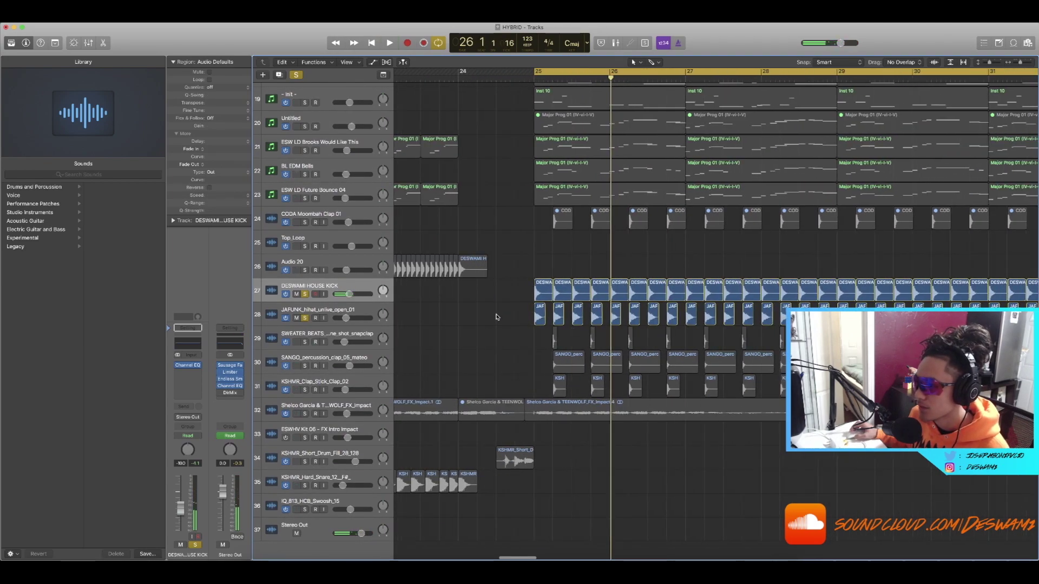
key("super+Left")
key("super+Left")
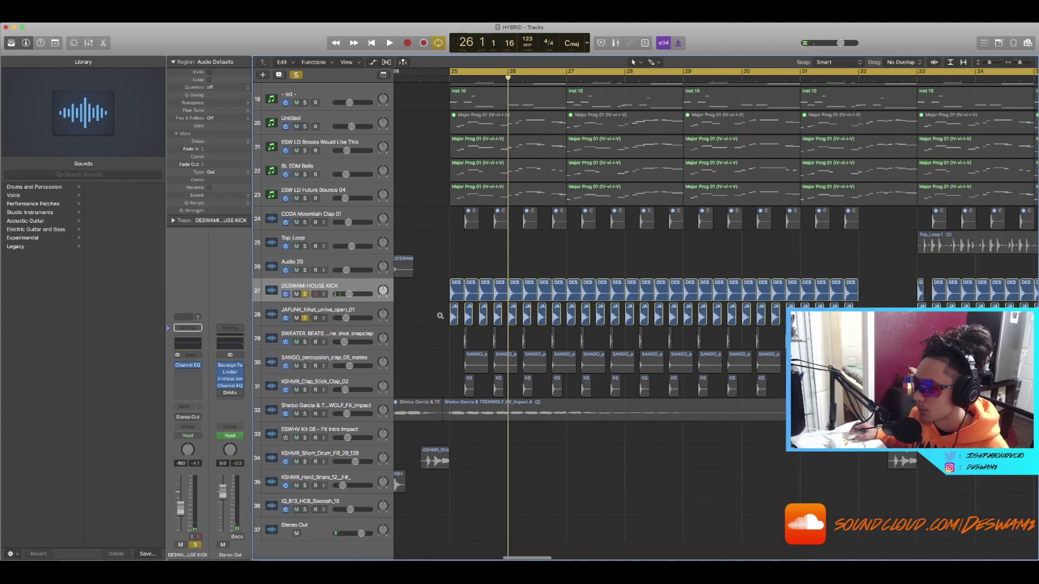
scroll(440, 316, "right", 3)
left_click(374, 310)
scroll(409, 305, "right", 3)
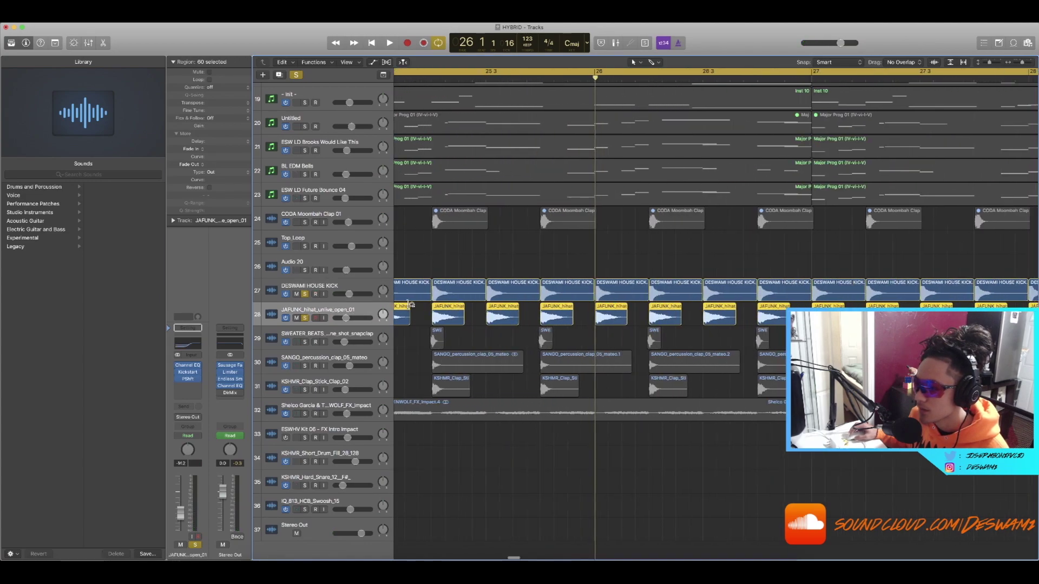
key("super+Left")
key("space")
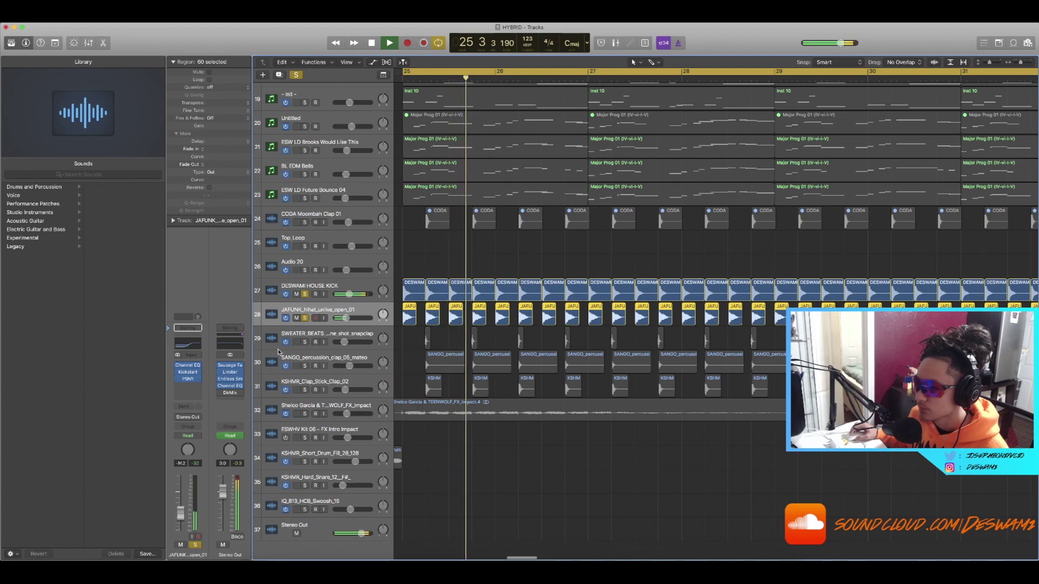
key("space")
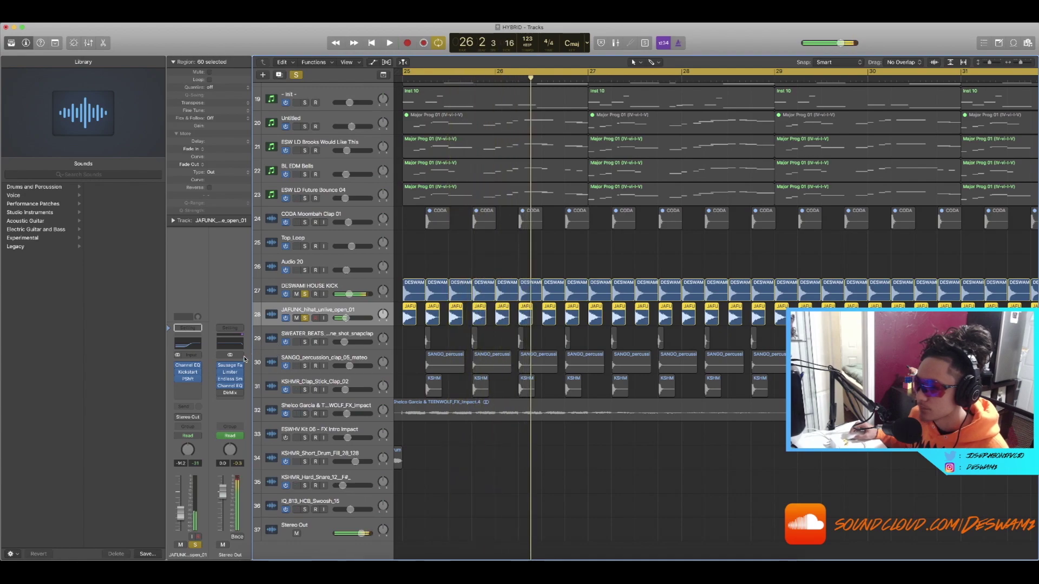
Examine the hi-hat track's Channel EQ and its Pitch Shifter with the Drum Shift preset, closing each plug-in window
left_click(188, 365)
left_click(12, 35)
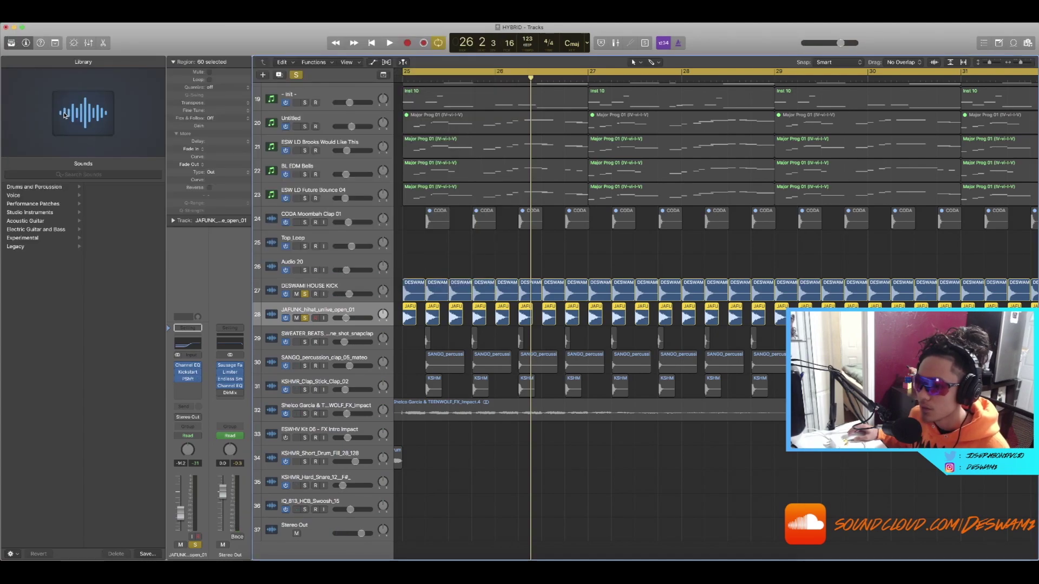
left_click(183, 382)
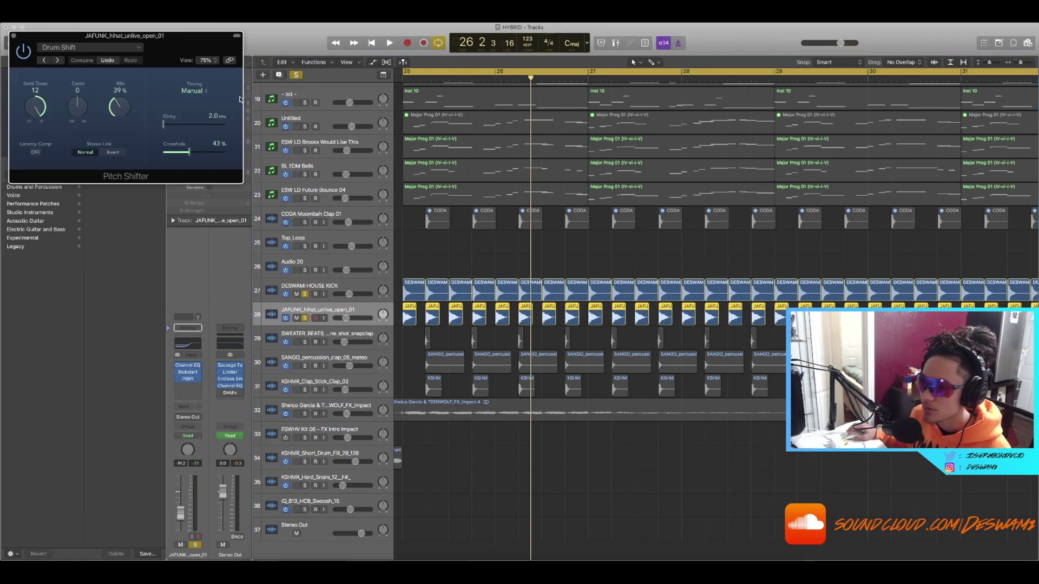
left_click(134, 45)
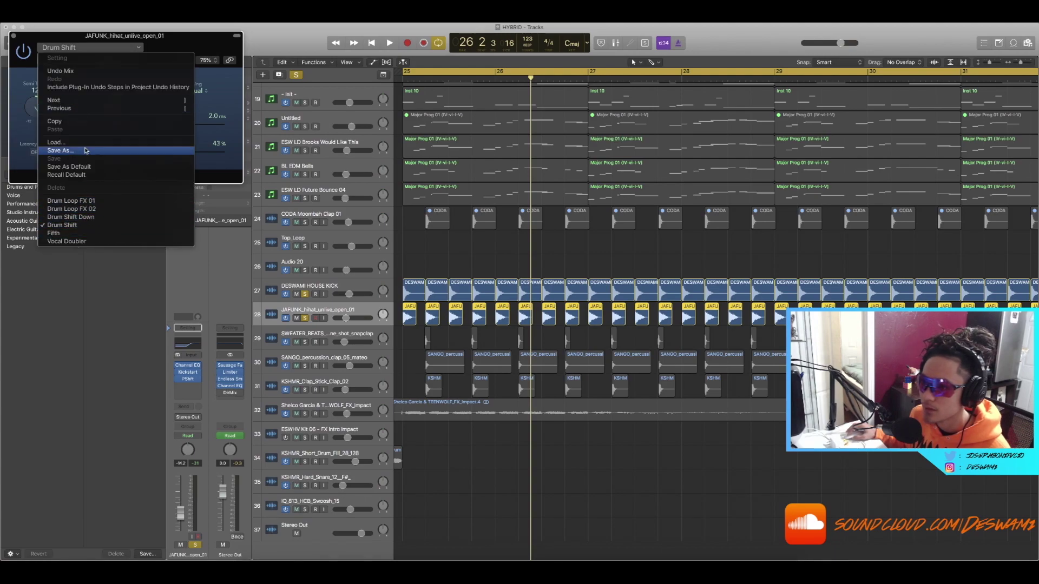
left_click(144, 41)
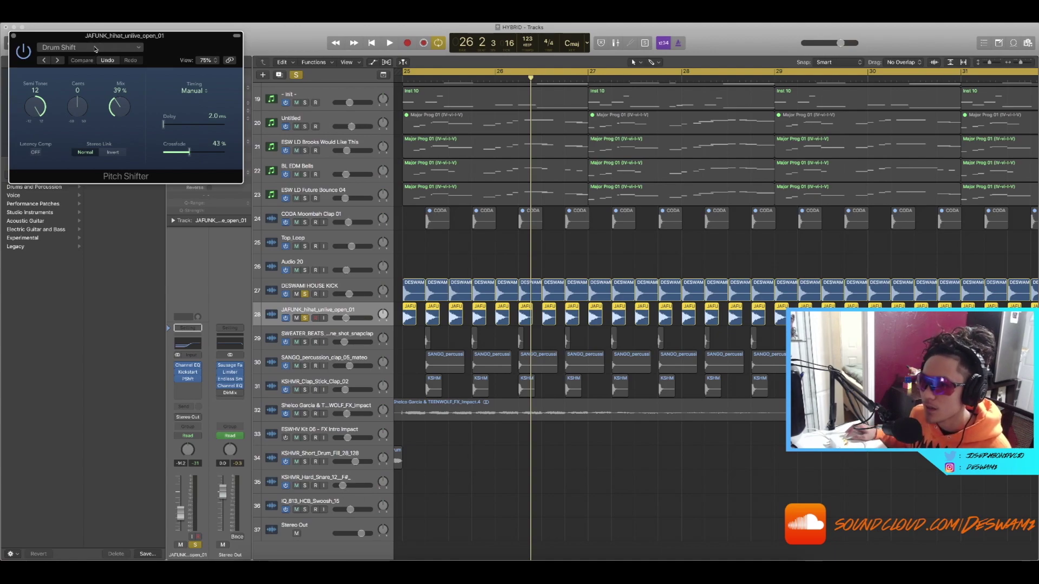
left_click(46, 48)
left_click(31, 43)
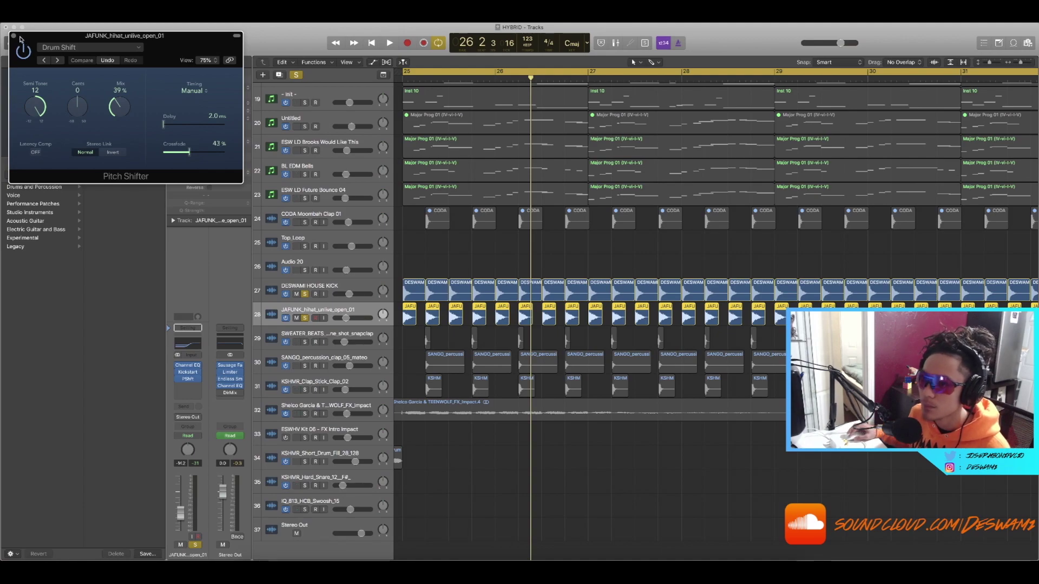
left_click(14, 36)
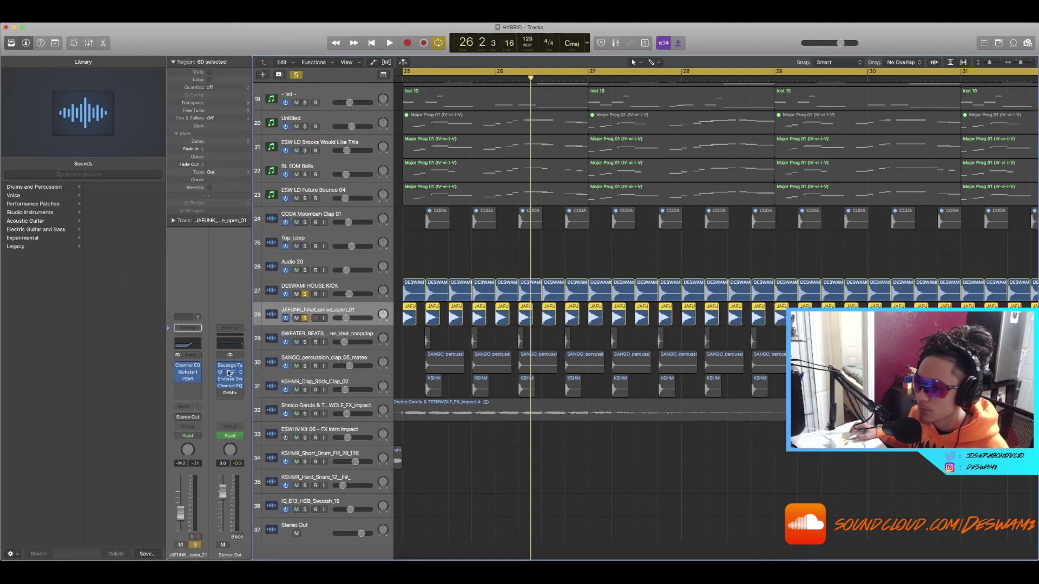
Deselect the hi-hat regions and play the kick and hi-hat with the hi-hat's Pitch Shifter bypassed
mouse_move(177, 382)
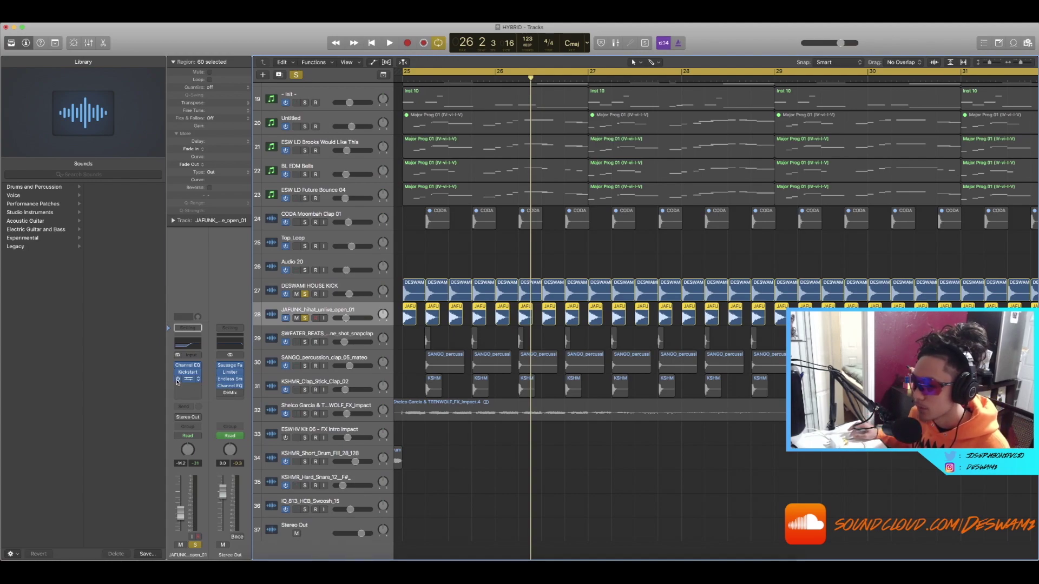
scroll(480, 342, "left", 1)
scroll(480, 342, "left", 1)
scroll(481, 341, "down", 3)
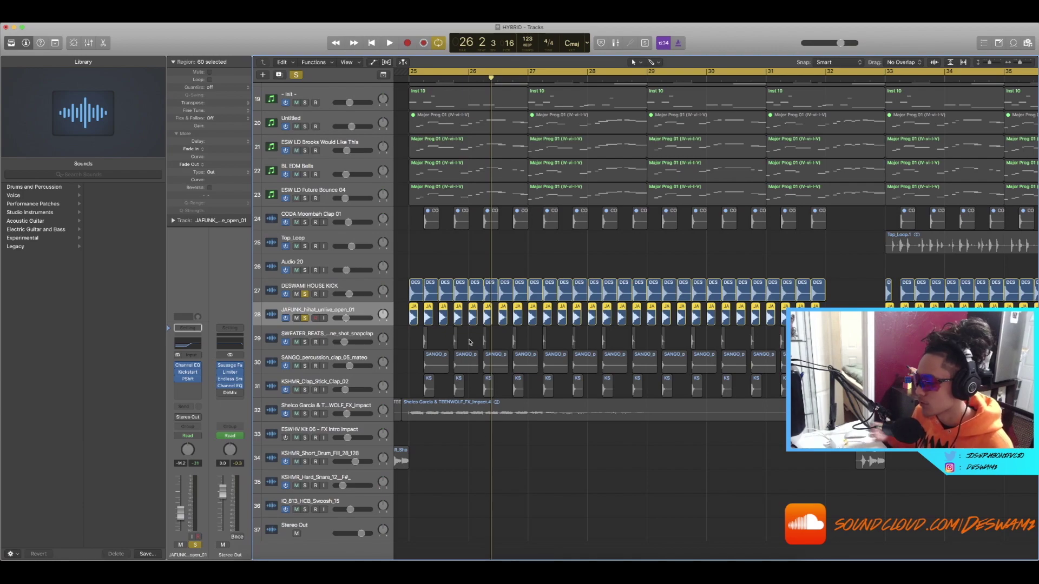
scroll(472, 343, "up", 4)
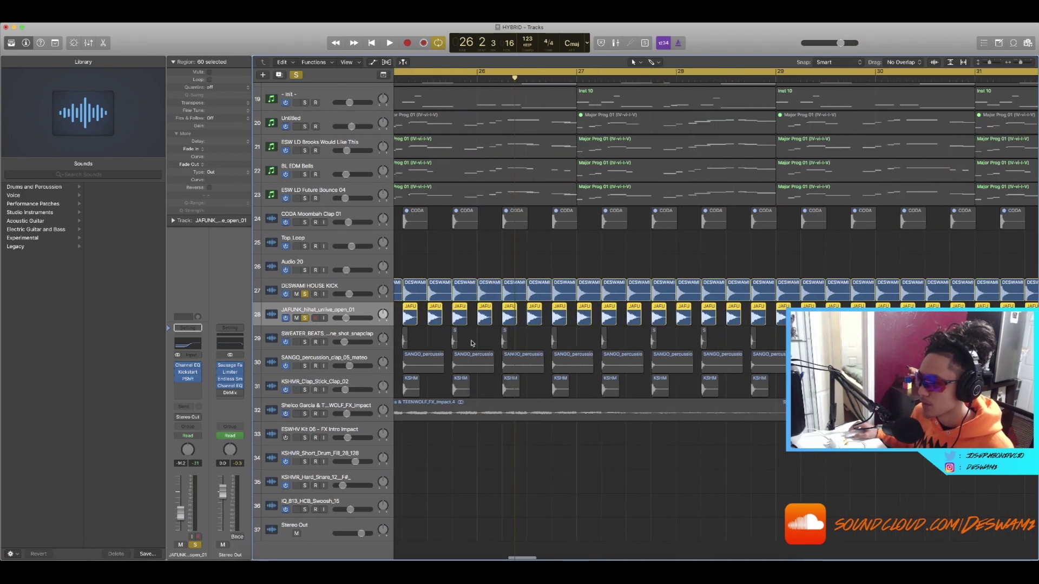
scroll(472, 343, "down", 3)
scroll(471, 343, "left", 4)
left_click(467, 345)
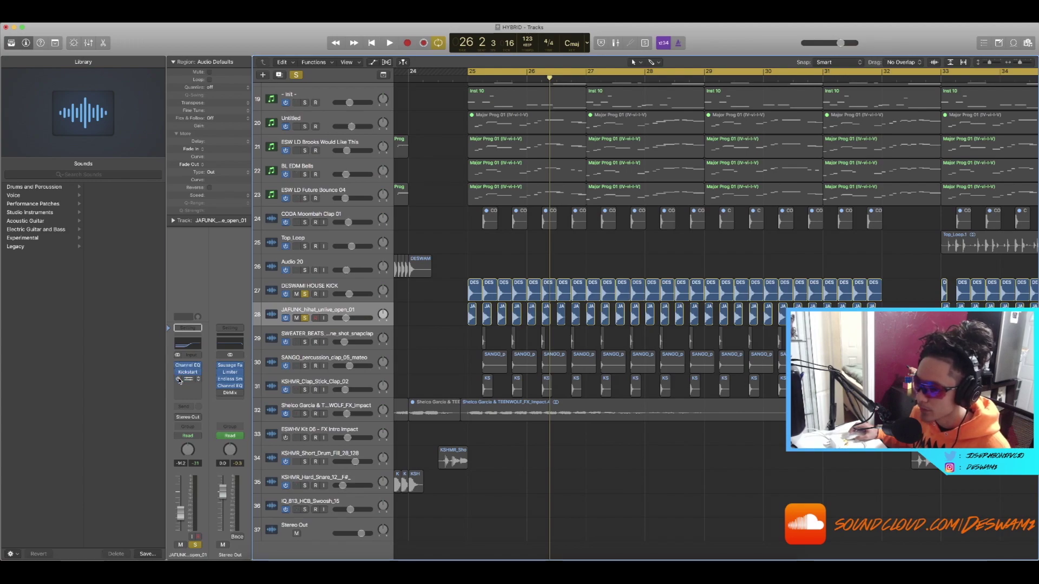
key("space")
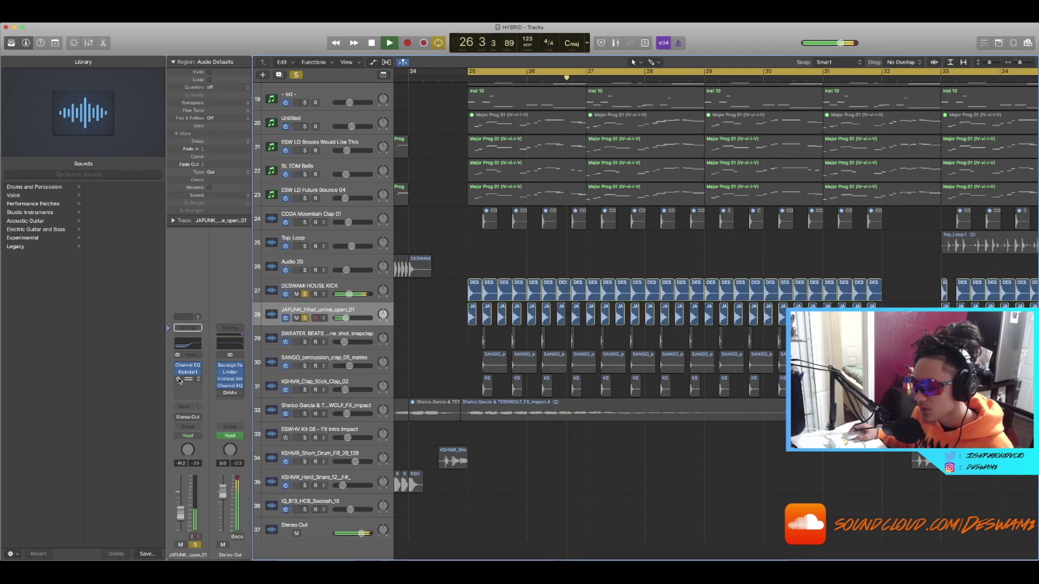
key("space")
Clear the solos and play the full drop with the hi-hat's Pitch Shifter still bypassed
left_click(296, 75)
key("space")
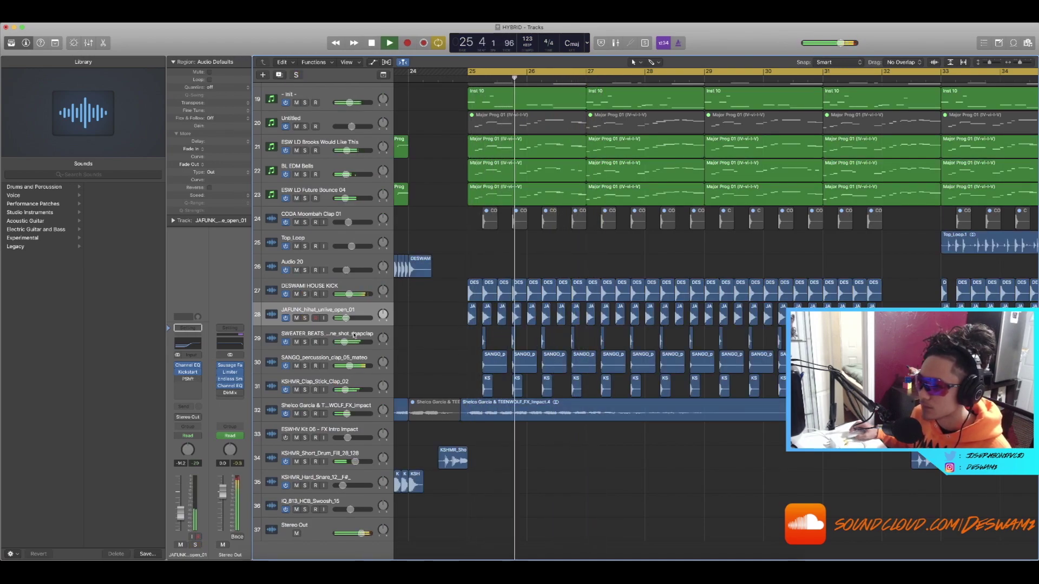
key("space")
Play the hi-hat alone with its Pitch Shifter enabled, adding the kick and finally the full mix
left_click(305, 318)
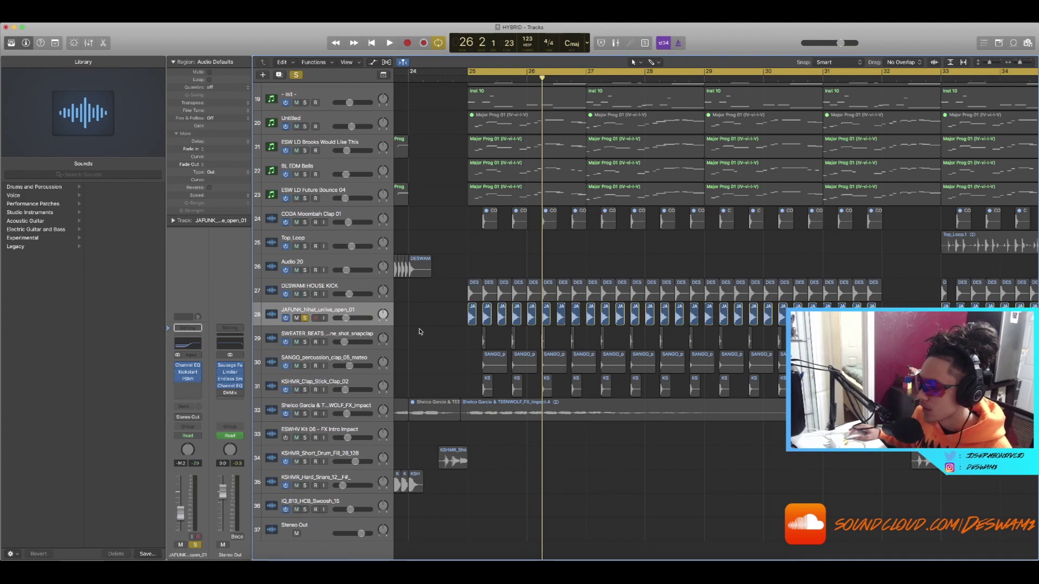
key("space")
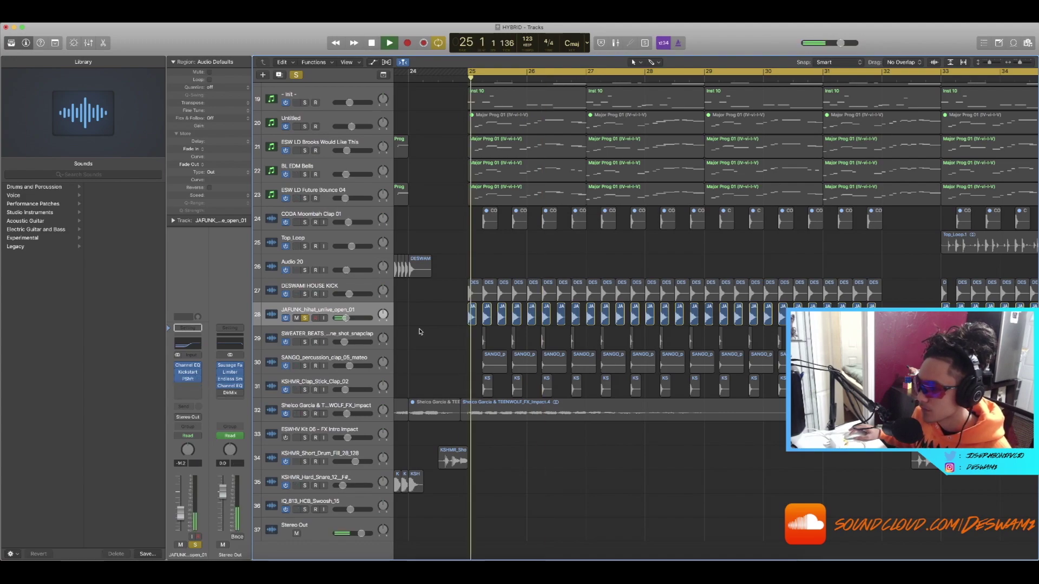
left_click(304, 294)
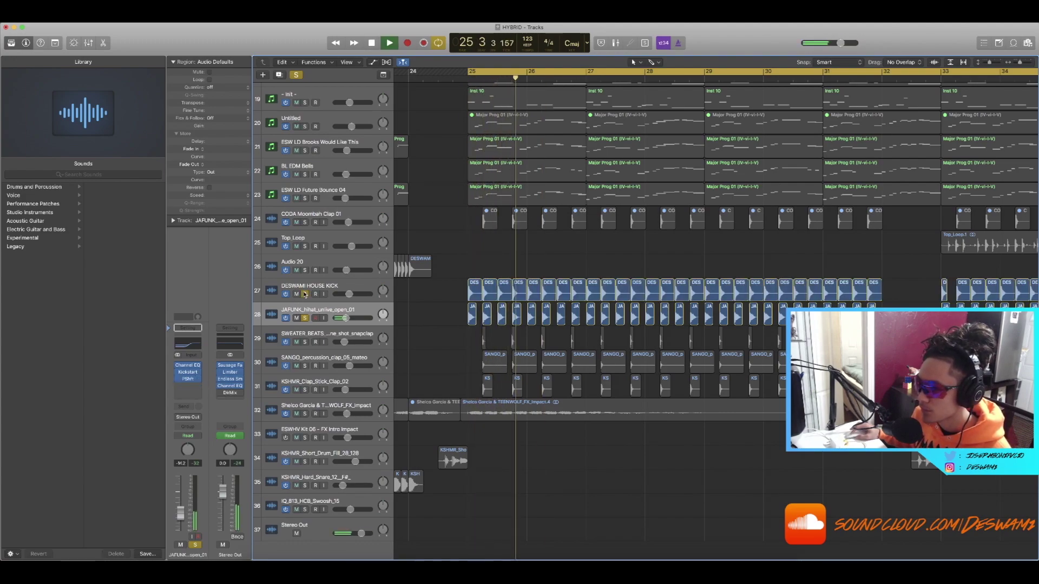
left_click(296, 74)
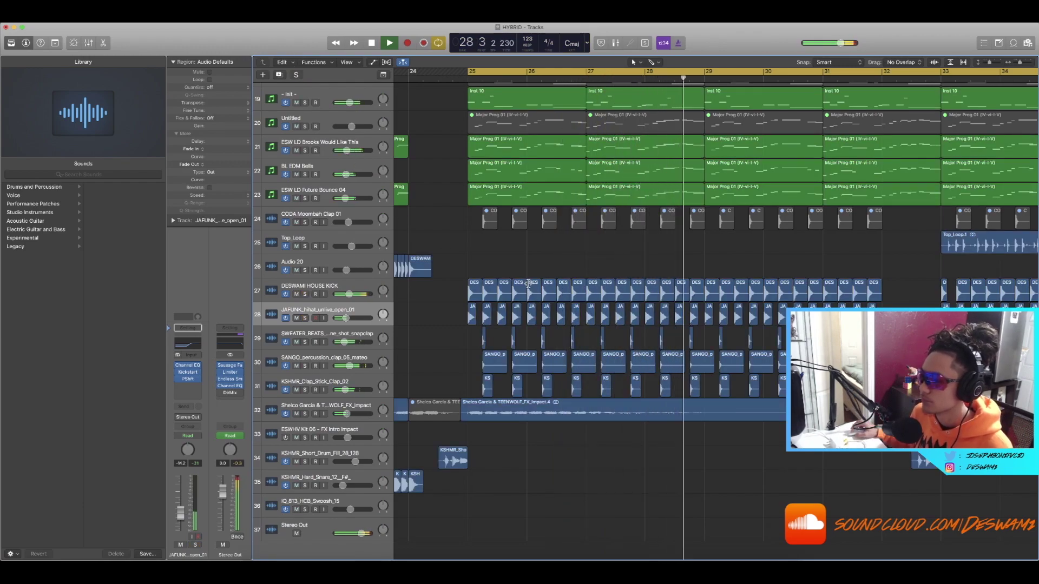
left_click(531, 288)
key("space")
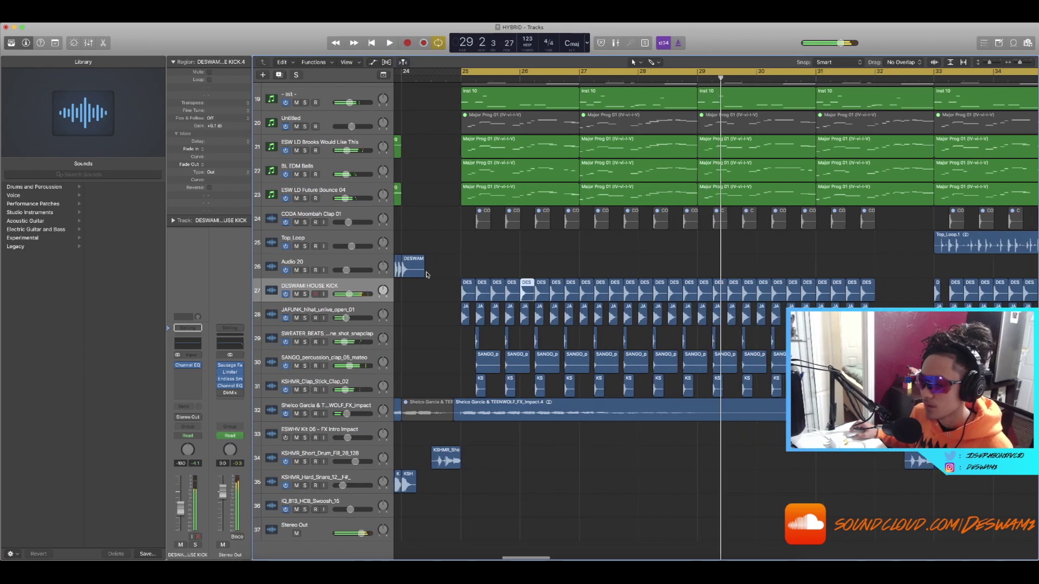
Deselect the kick region, select the SWEATER_BEATS snapclap track and look over the clap layers in the drop
scroll(428, 275, "right", 2)
scroll(427, 274, "up", 5)
scroll(444, 266, "down", 1)
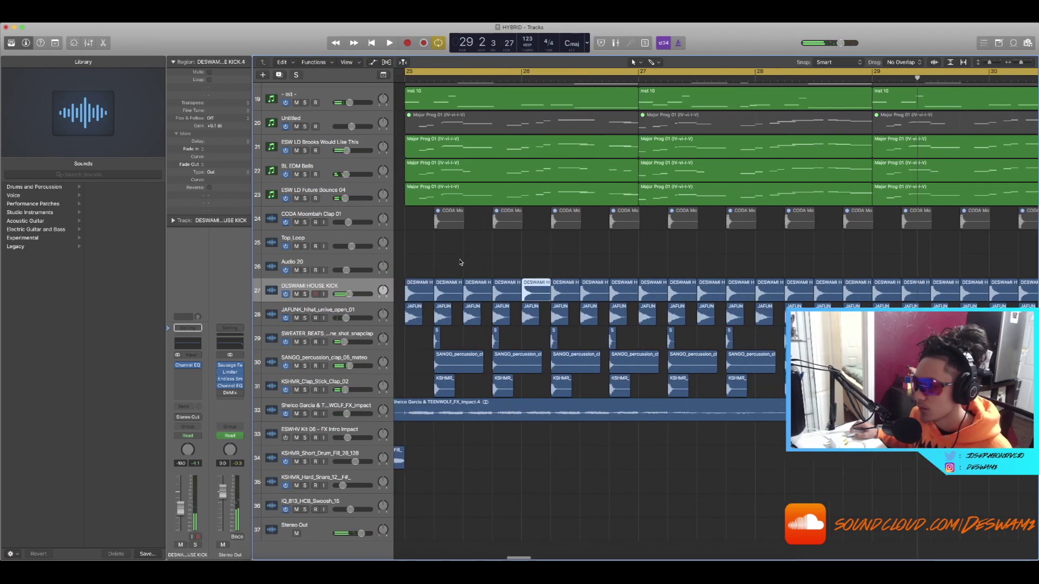
left_click(459, 262)
scroll(459, 262, "down", 2)
scroll(458, 262, "right", 3)
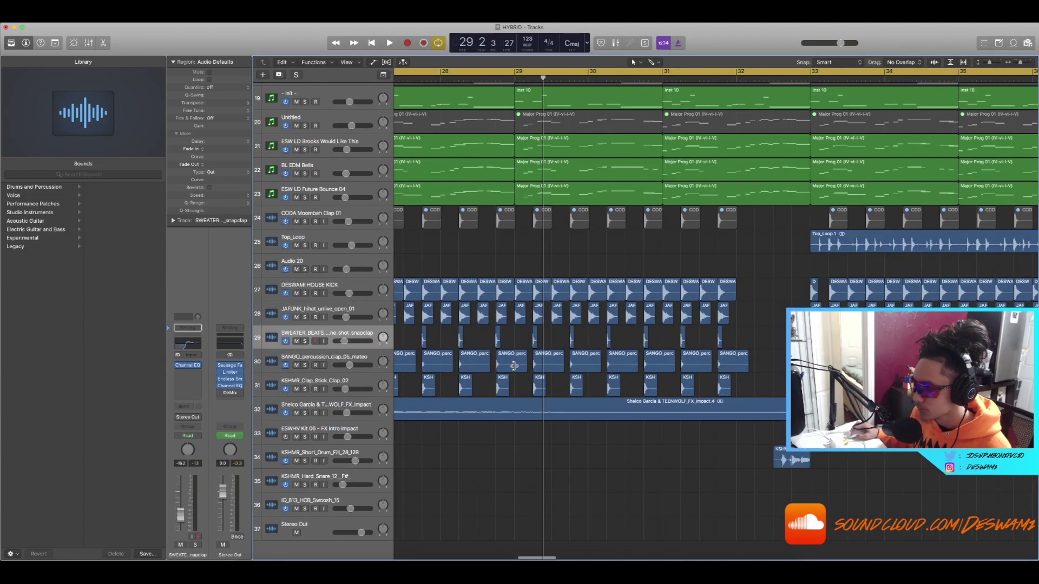
scroll(512, 365, "left", 10)
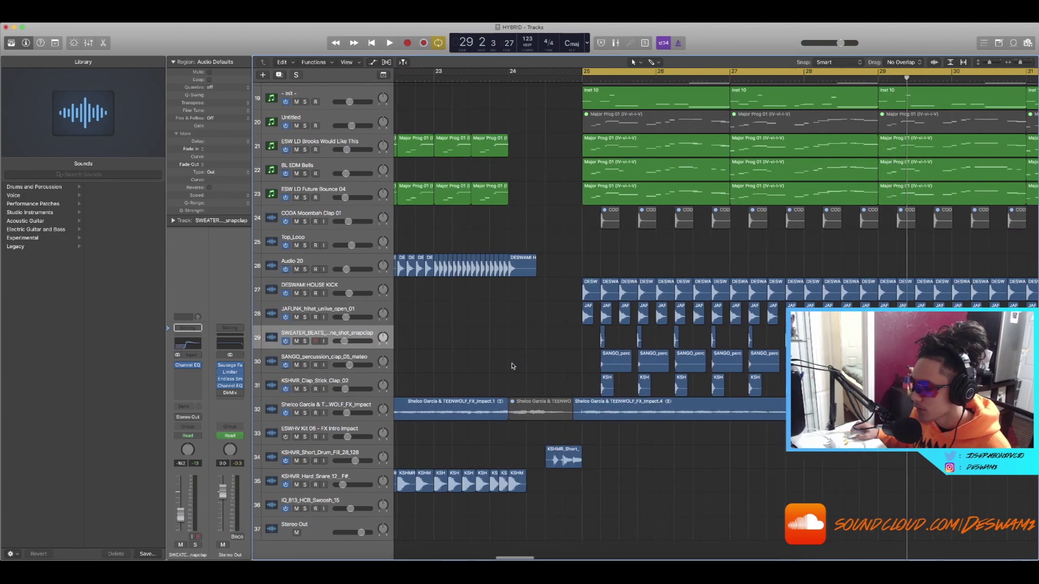
Solo the SWEATER_BEATS snapclap, SANGO percussion clap and KSHMR_Clap_Stick_Clap_02 tracks and play the three claps together
left_click_drag(305, 342, 302, 393)
key("space")
scroll(485, 347, "up", 10)
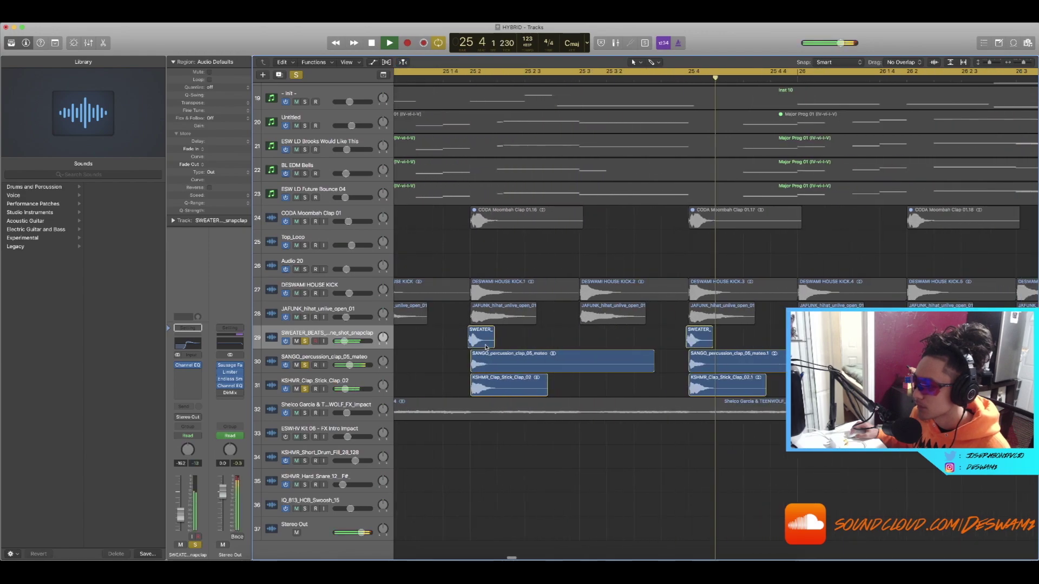
scroll(485, 348, "down", 8)
key("space")
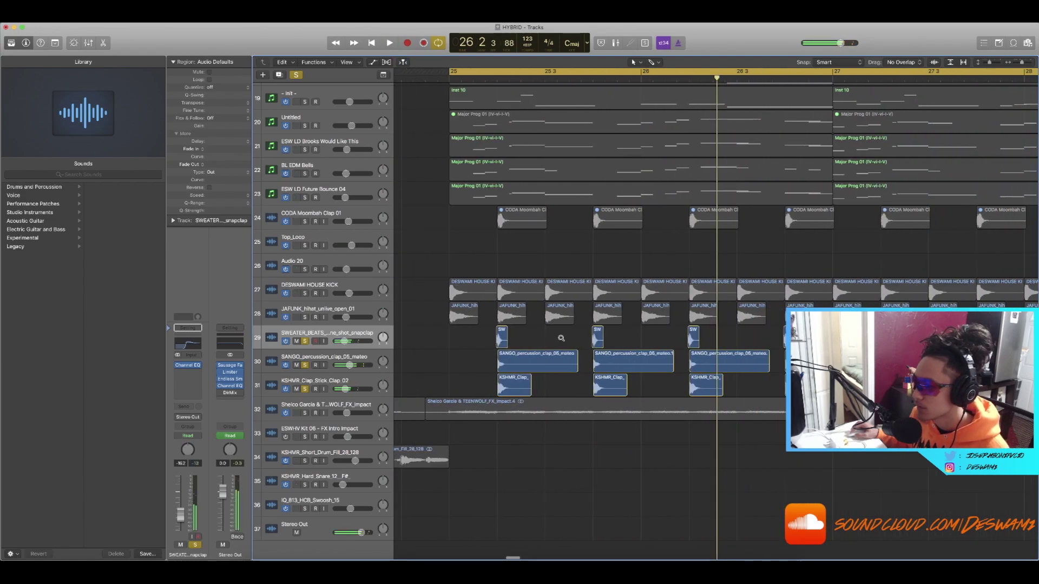
Examine how the snapclap, SANGO and KSHMR clap regions line up across the drop, selecting the KSHMR clap track along the way
scroll(561, 338, "down", 3)
scroll(549, 346, "down", 4)
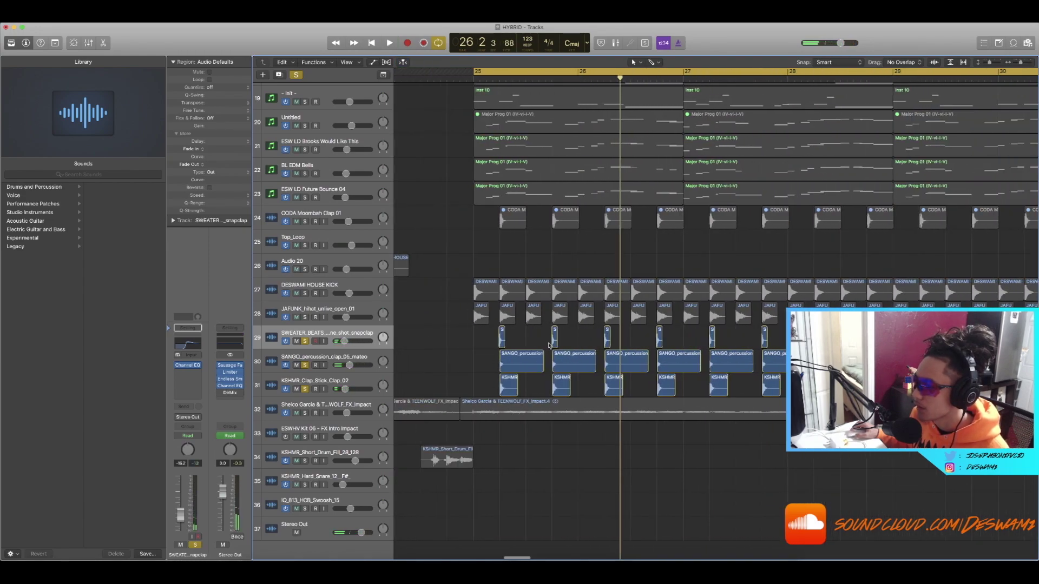
scroll(549, 346, "right", 3)
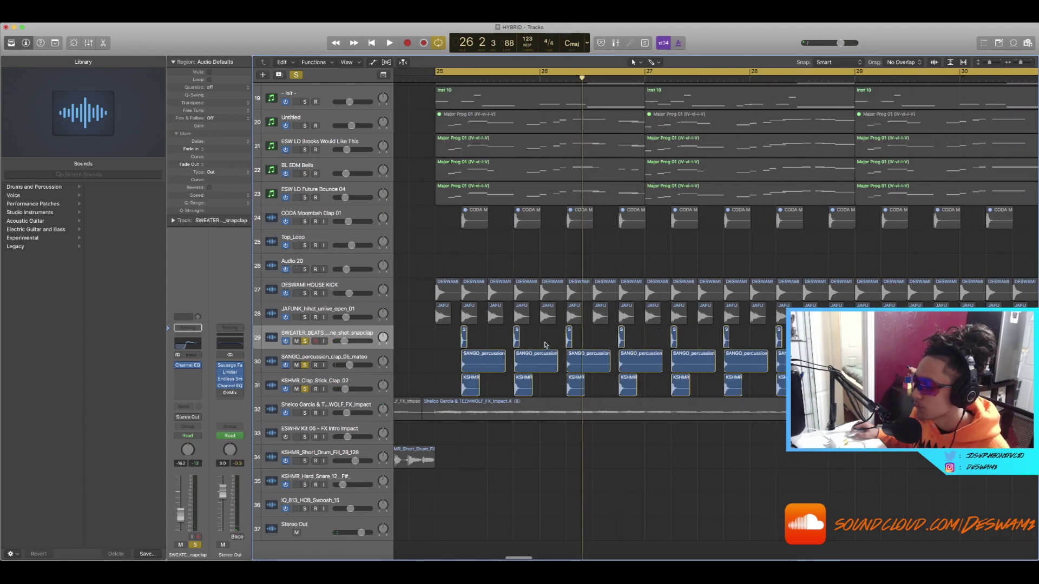
scroll(514, 343, "down", 2)
scroll(476, 343, "up", 3)
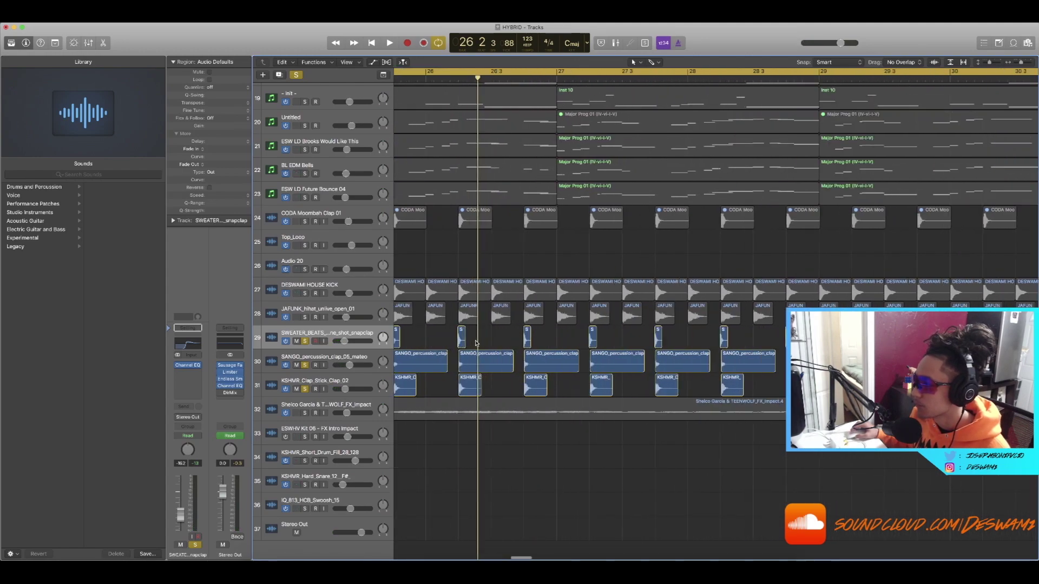
scroll(476, 344, "down", 2)
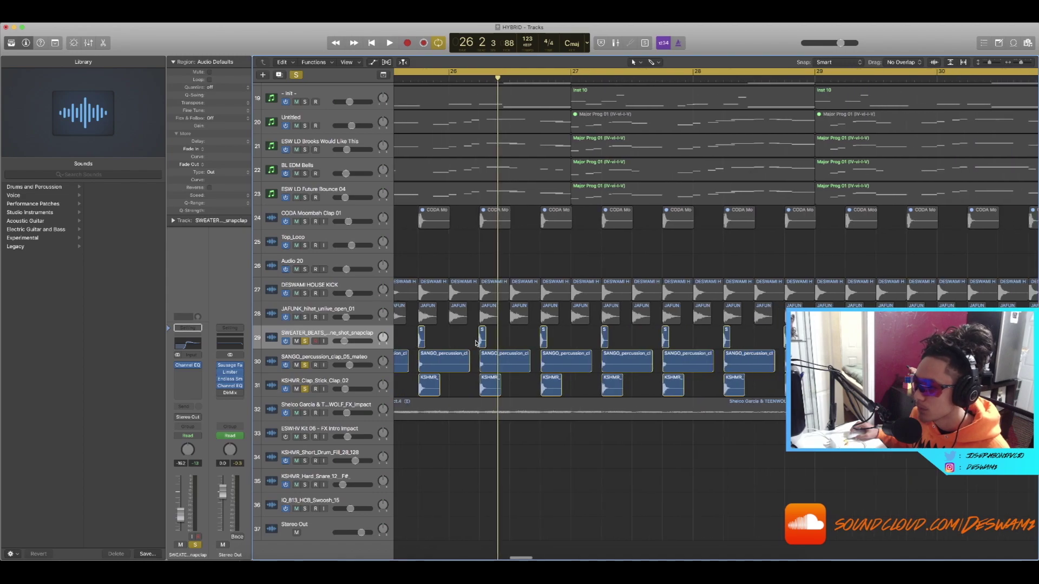
left_click(330, 357)
left_click(323, 373)
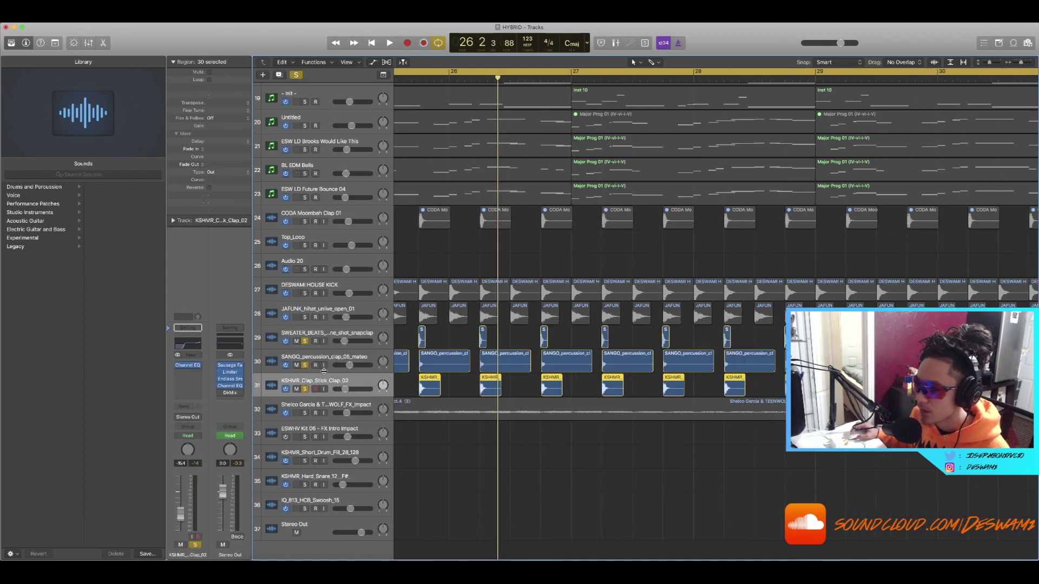
scroll(423, 358, "down", 4)
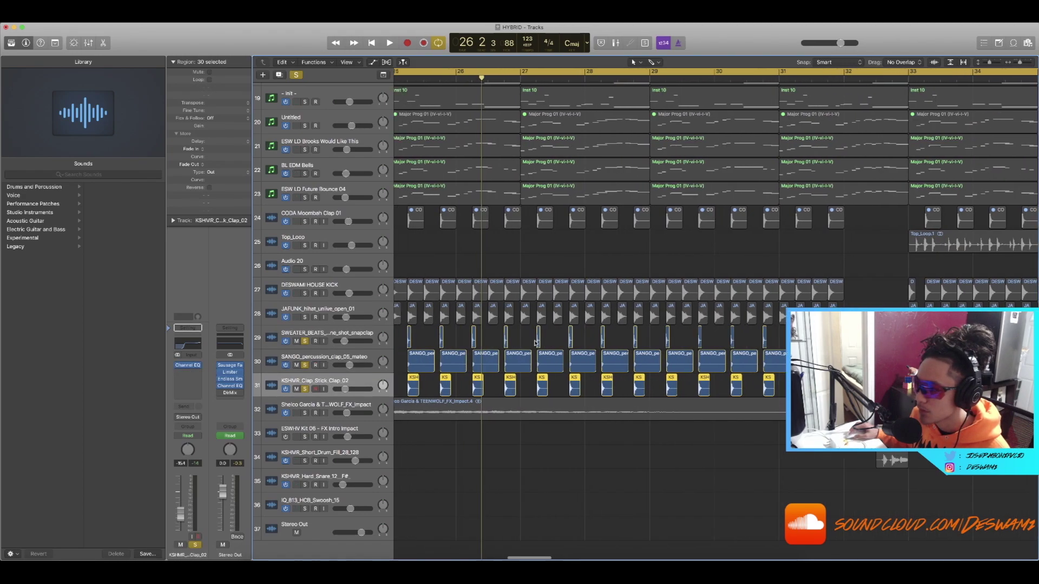
left_click(424, 358)
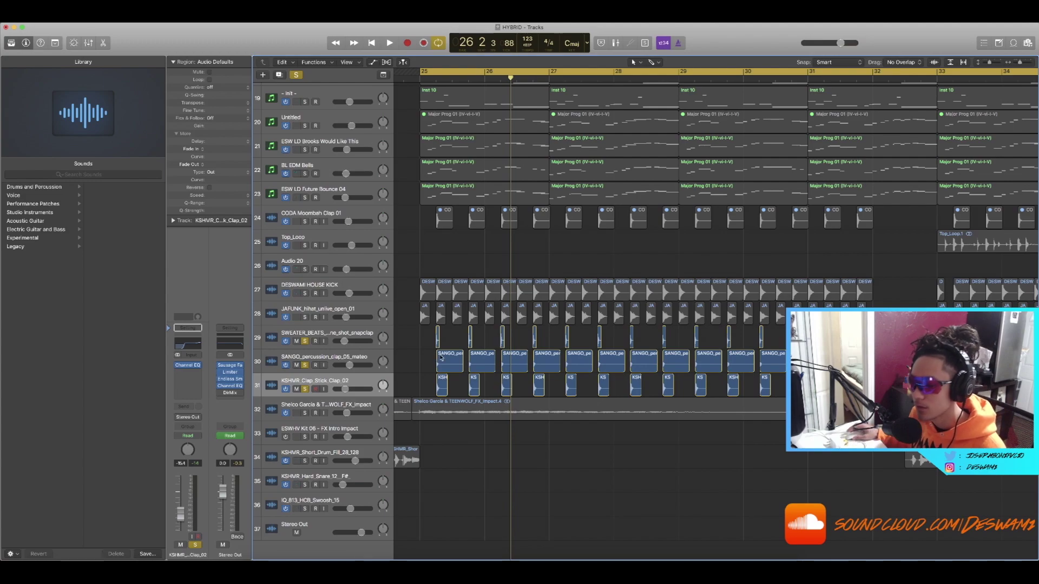
scroll(442, 355, "up", 4)
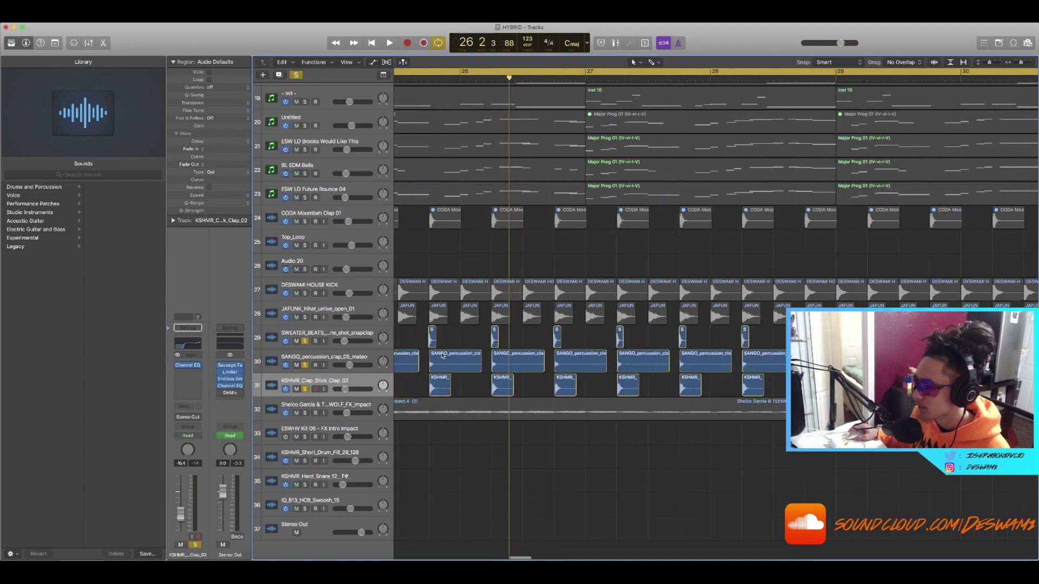
scroll(444, 353, "left", 2)
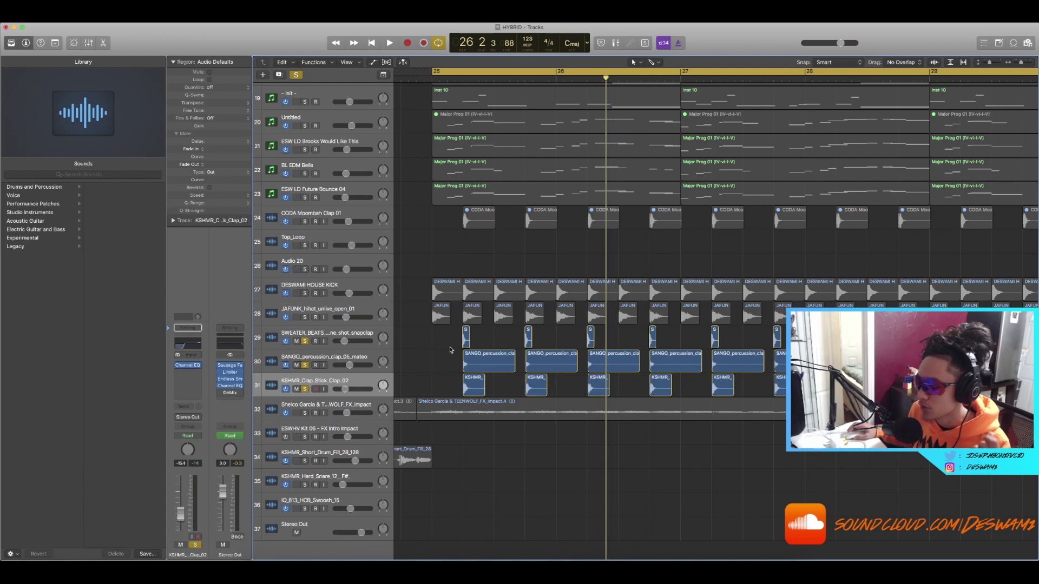
scroll(462, 360, "down", 1)
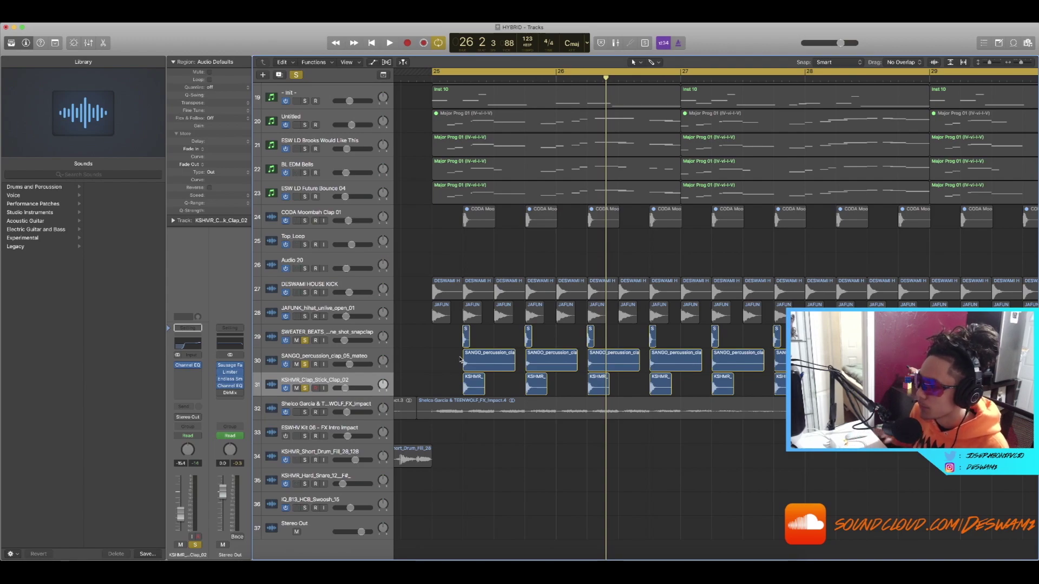
Raise the three clap tracks' volumes to 0 dB and play the claps together
left_click(320, 342)
left_click(319, 357)
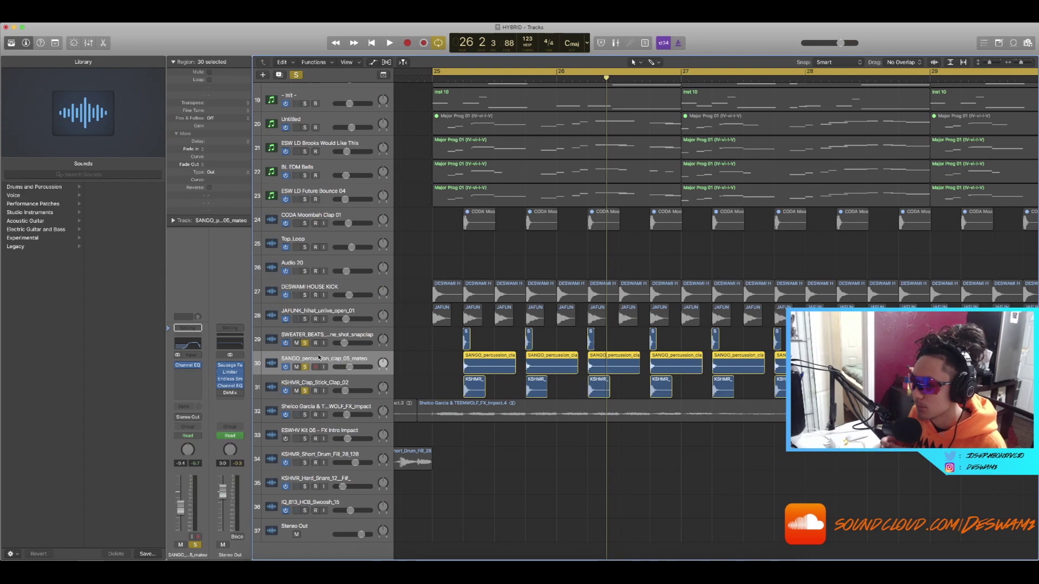
key("space")
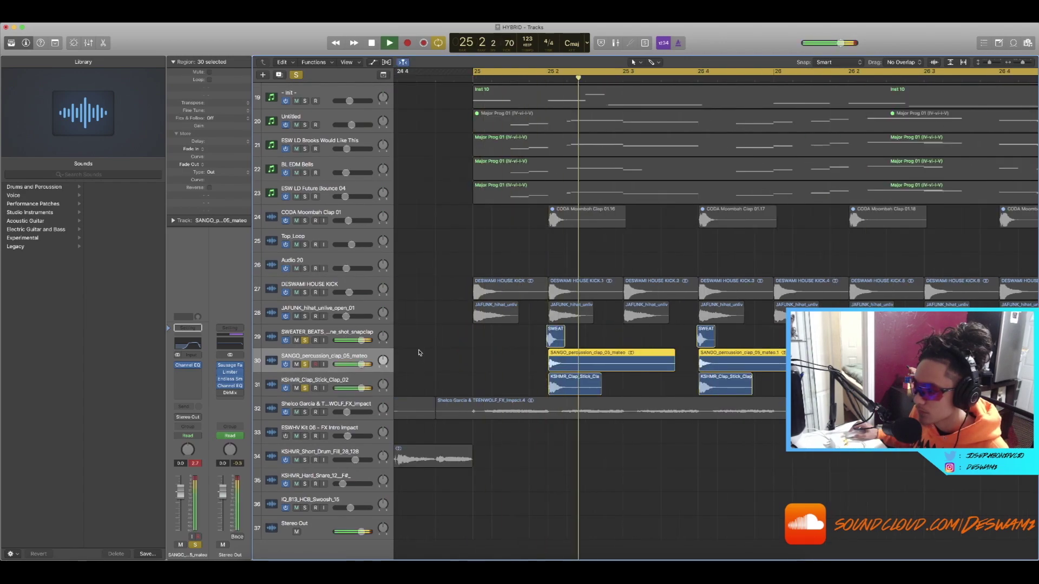
key("space")
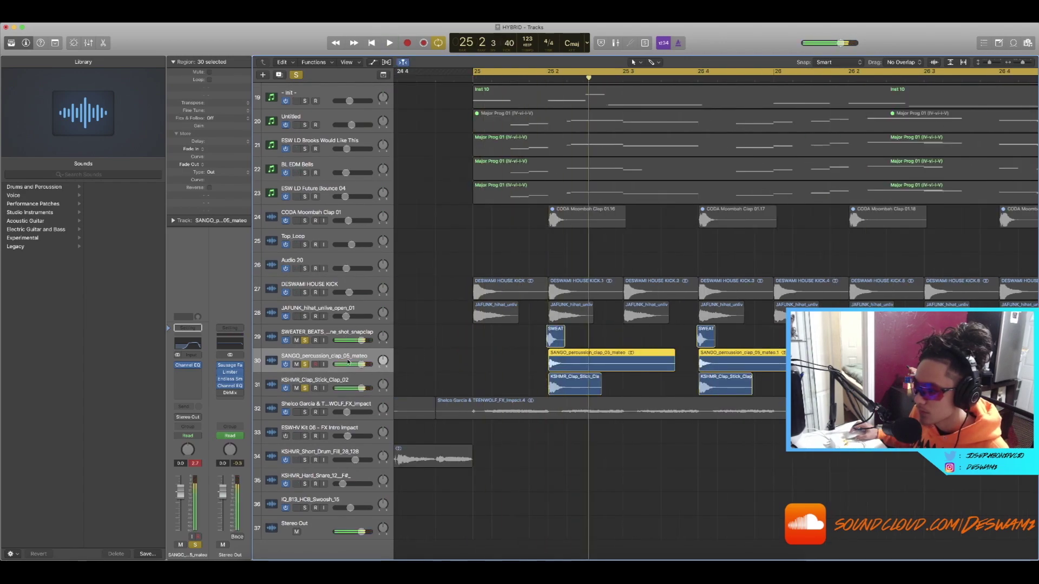
Lower the volumes of the snapclap, SANGO and KSHMR clap tracks, bringing SANGO to about -7.4 dB
left_click(349, 335, "shift")
left_click(347, 380, "shift")
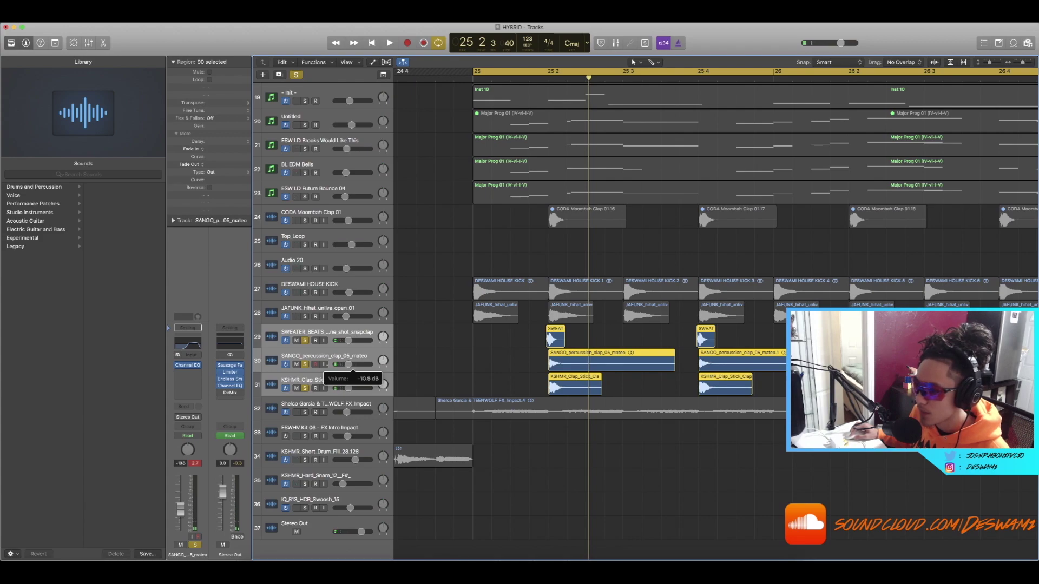
left_click(345, 358)
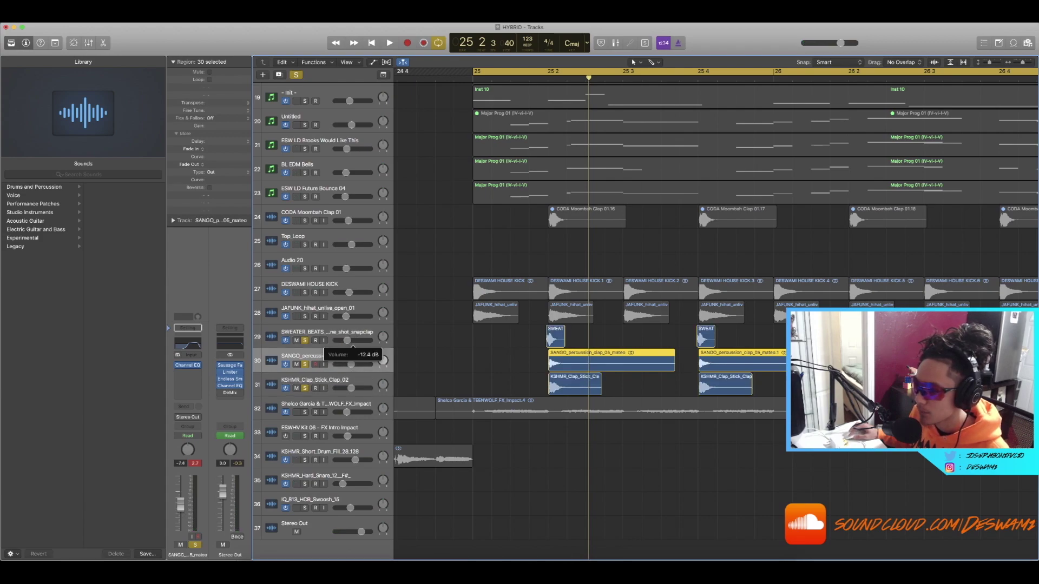
left_click_drag(349, 388, 345, 388)
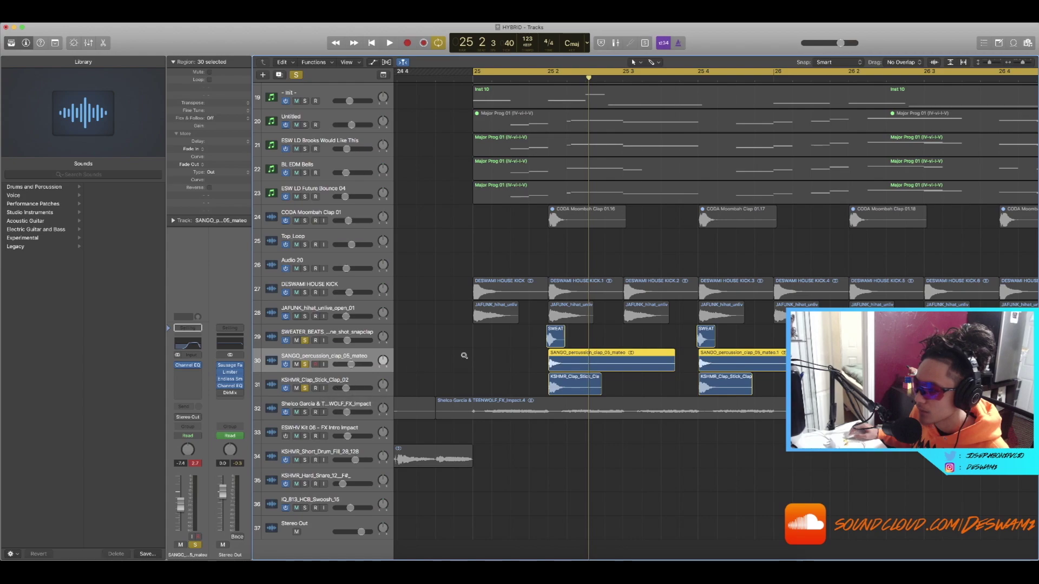
Deselect the SANGO regions and play the three soloed claps from bar 25 at their reduced volumes
key("super+Left")
key("super+Left")
key("super+Left")
left_click(481, 358)
scroll(485, 357, "right", 3)
key("super+Right")
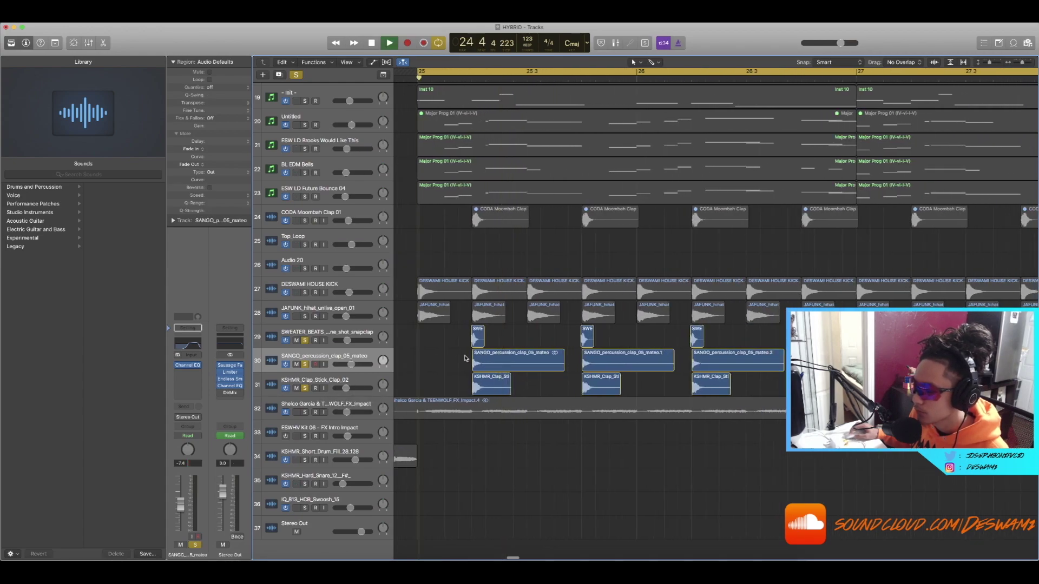
key("super+Left")
key("super+Left")
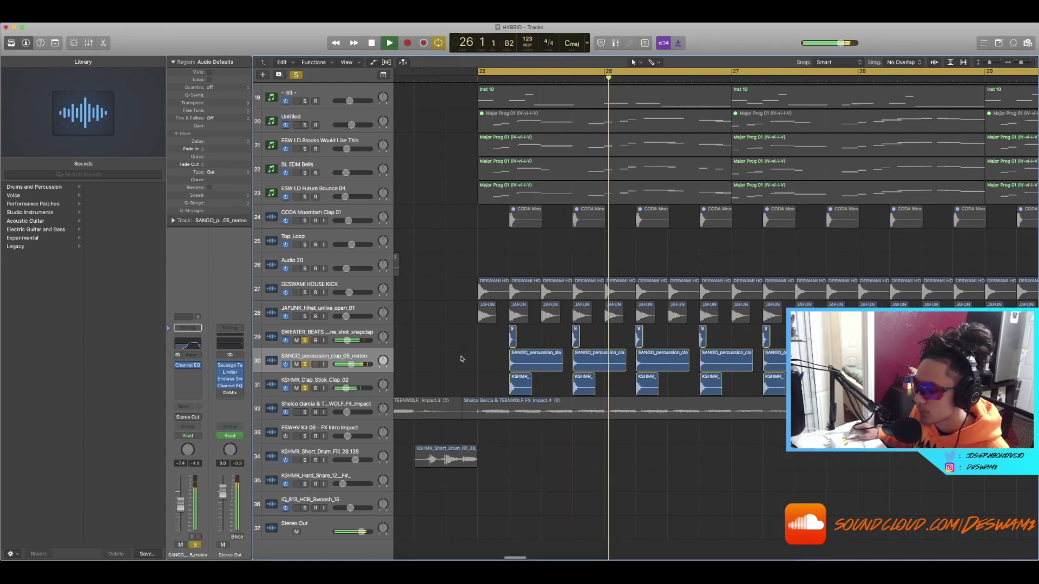
key("space")
key("super+Right")
key("super+Right")
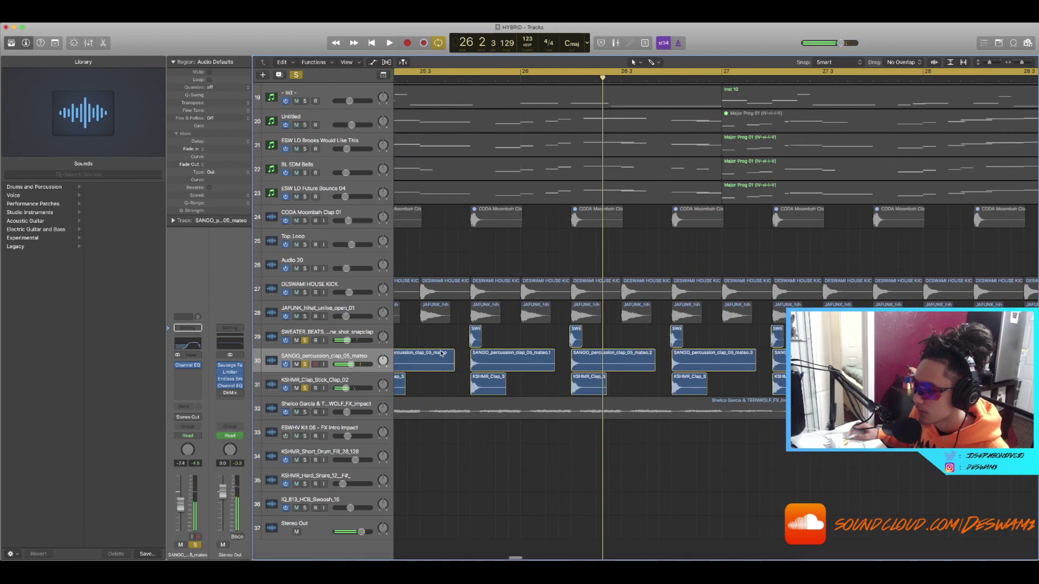
key("super+Left")
Select the KSHMR_Clap_Stick_Clap_02 track, unsolo the other two claps and play it alone
left_click(310, 388)
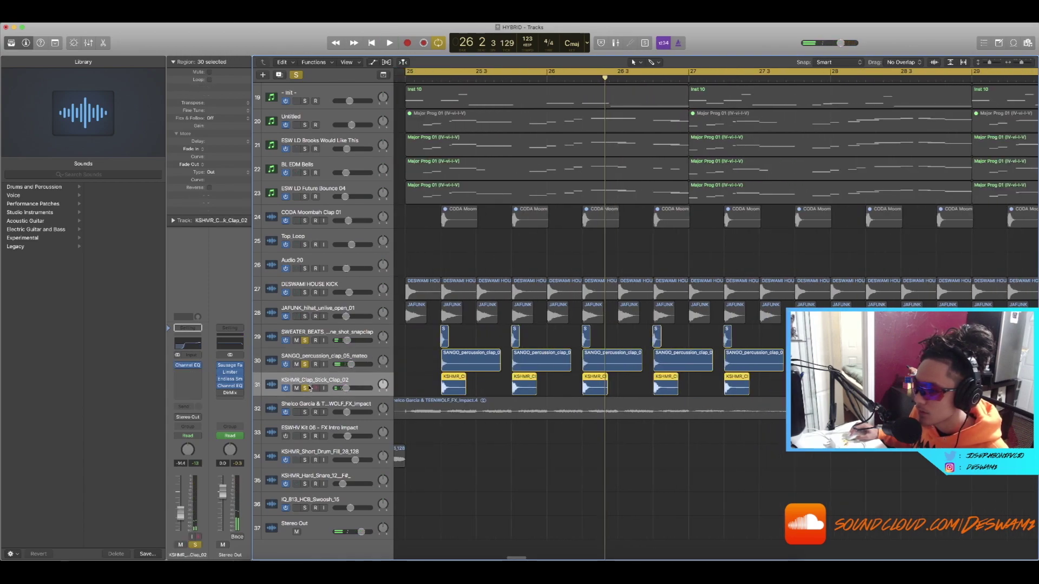
left_click(305, 365)
left_click(304, 340)
key("space")
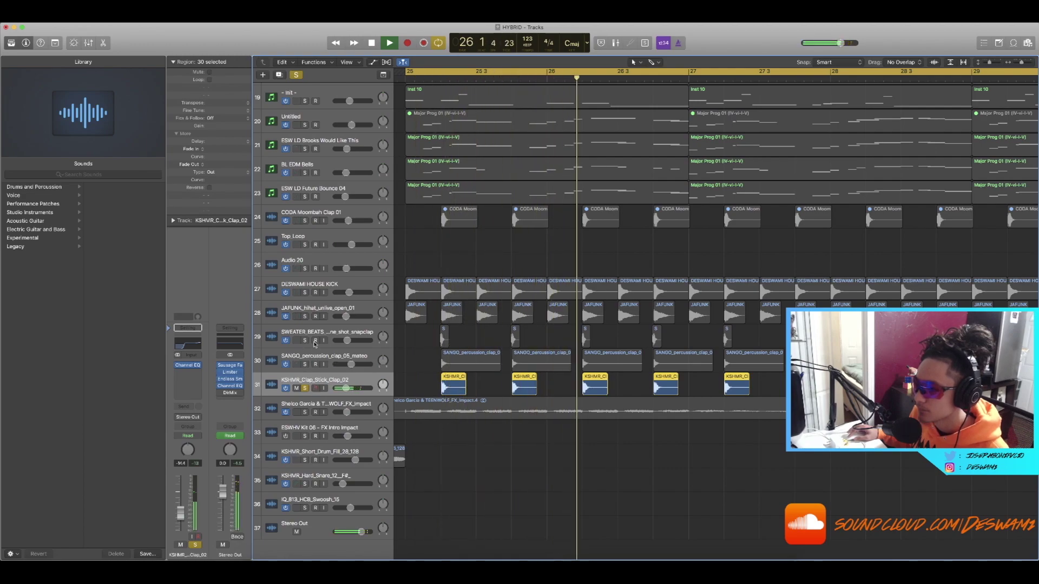
key("space")
Solo the snapclap and SANGO clap tracks again and play all three layered claps from bar 25
left_click(307, 340)
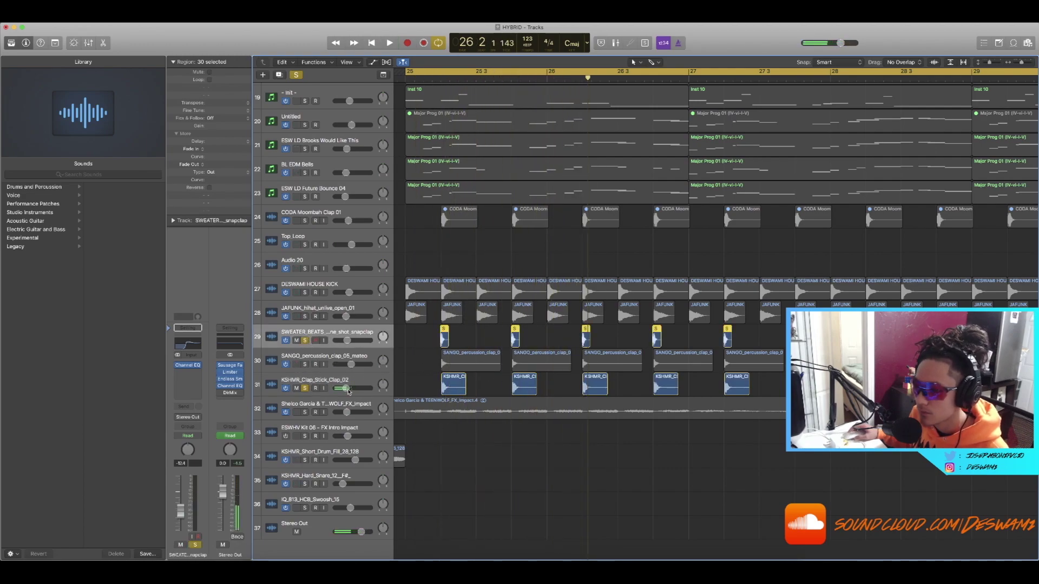
left_click(305, 364)
scroll(434, 358, "up", 5)
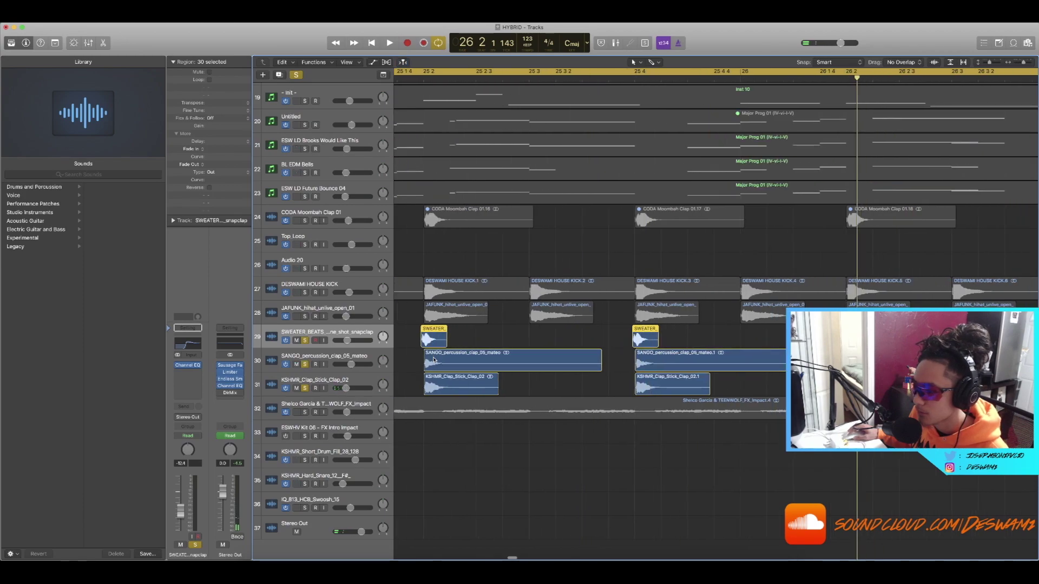
scroll(434, 359, "down", 2)
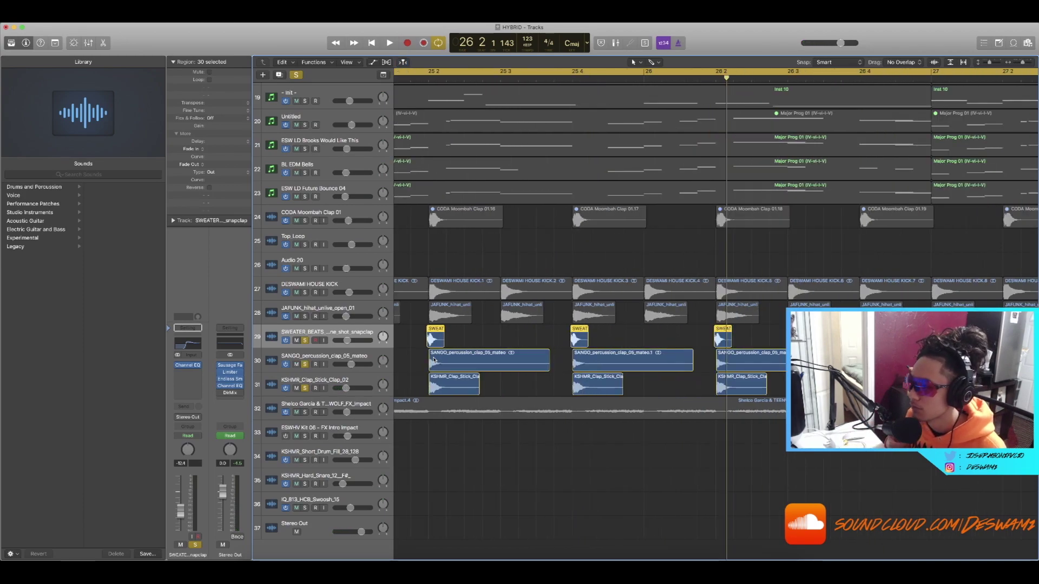
key("b")
key("space")
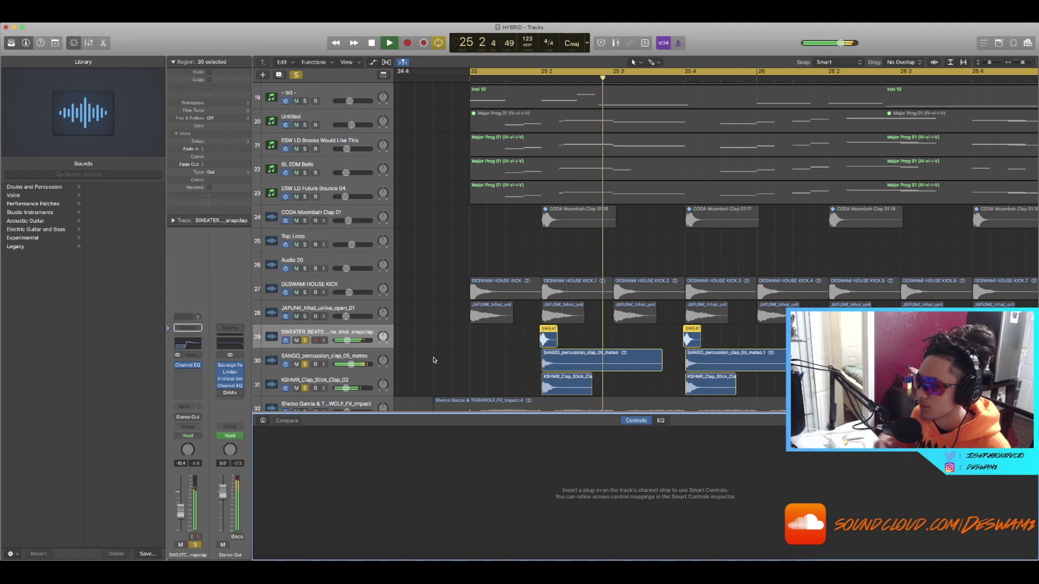
key("b")
key("space")
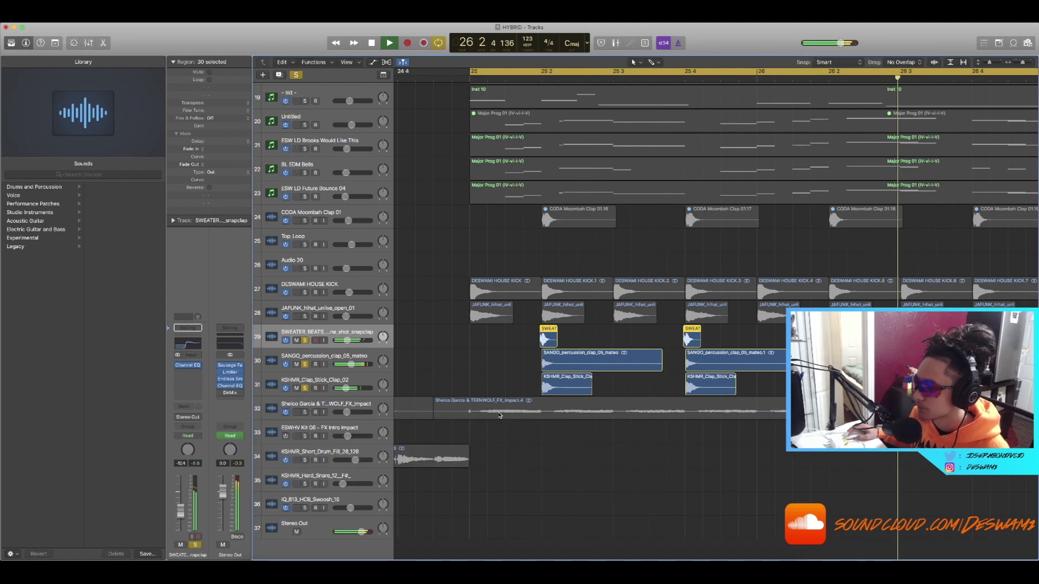
Solo the Shelco Garcia & TEENWOLF FX impact track as well and play it together with the three claps
scroll(498, 414, "left", 3)
left_click(305, 411)
scroll(532, 384, "down", 5)
key("space")
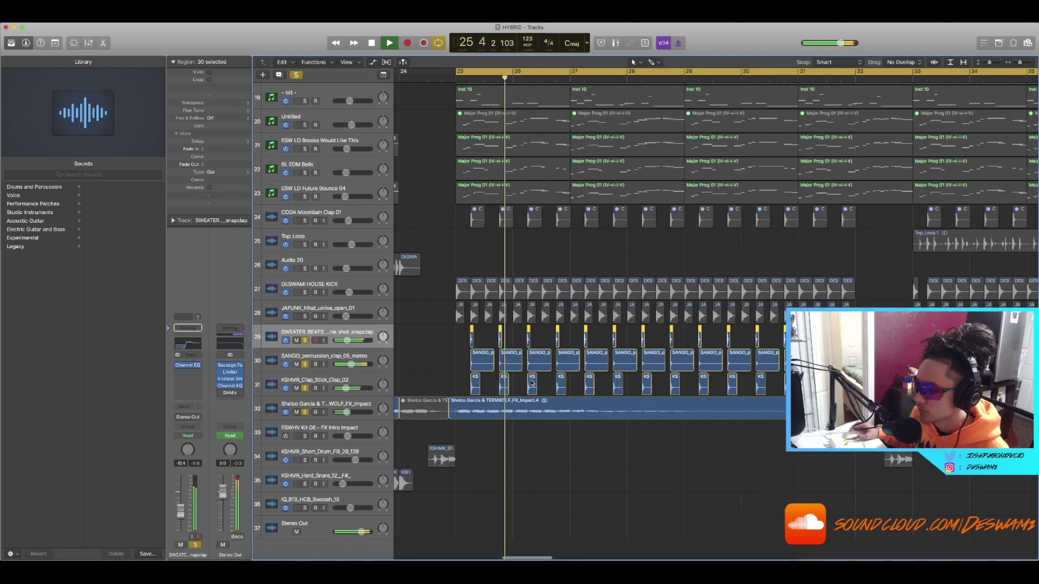
scroll(398, 129, "down", 3)
key("space")
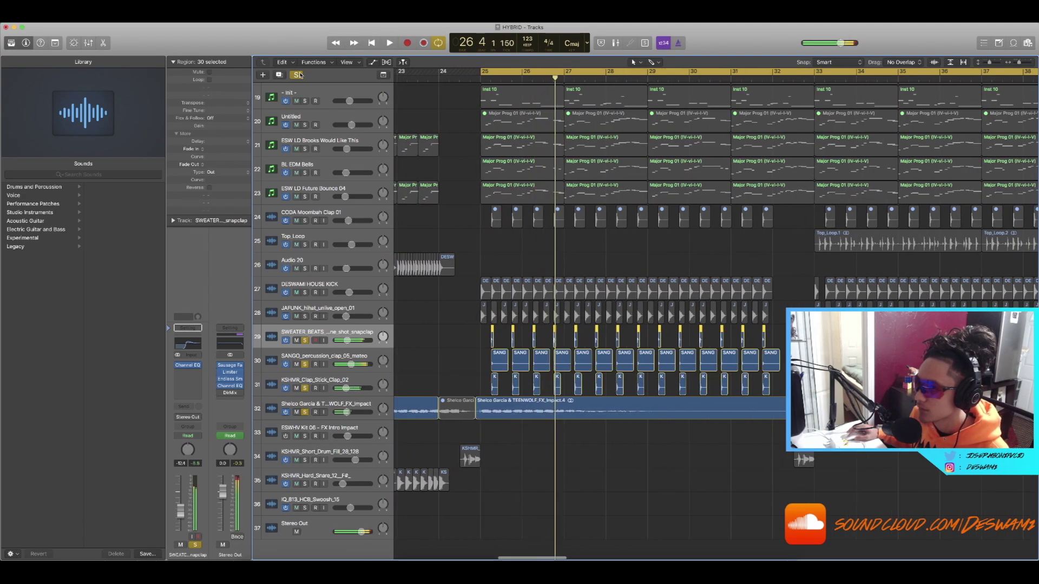
Clear all solos, turn cycling off and place the playhead at bar 32, ahead of the drop's second half
left_click(296, 75)
scroll(704, 86, "down", 4)
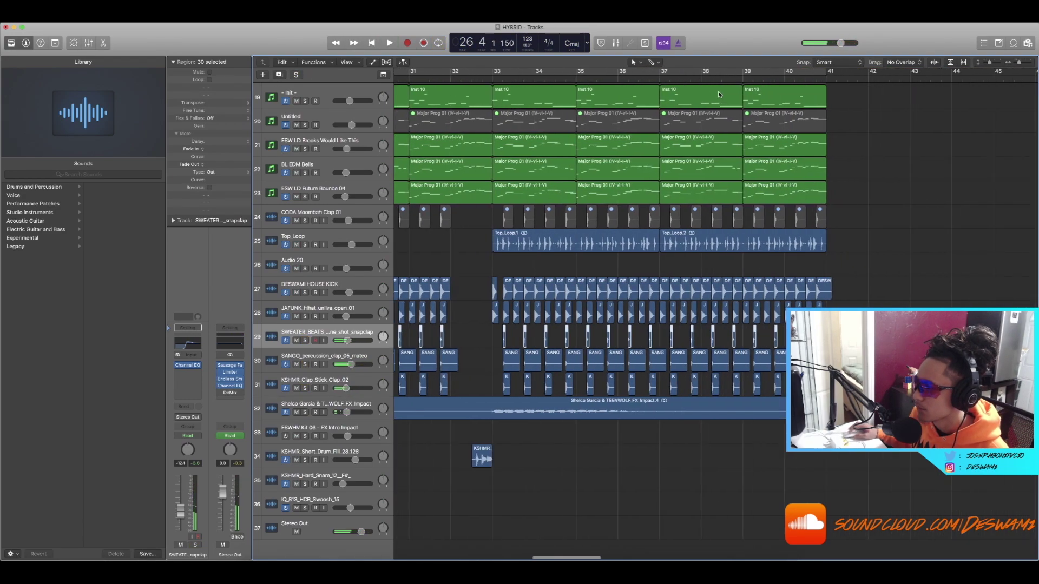
scroll(604, 106, "up", 3)
scroll(604, 106, "up", 1)
scroll(586, 103, "left", 2)
left_click(493, 79)
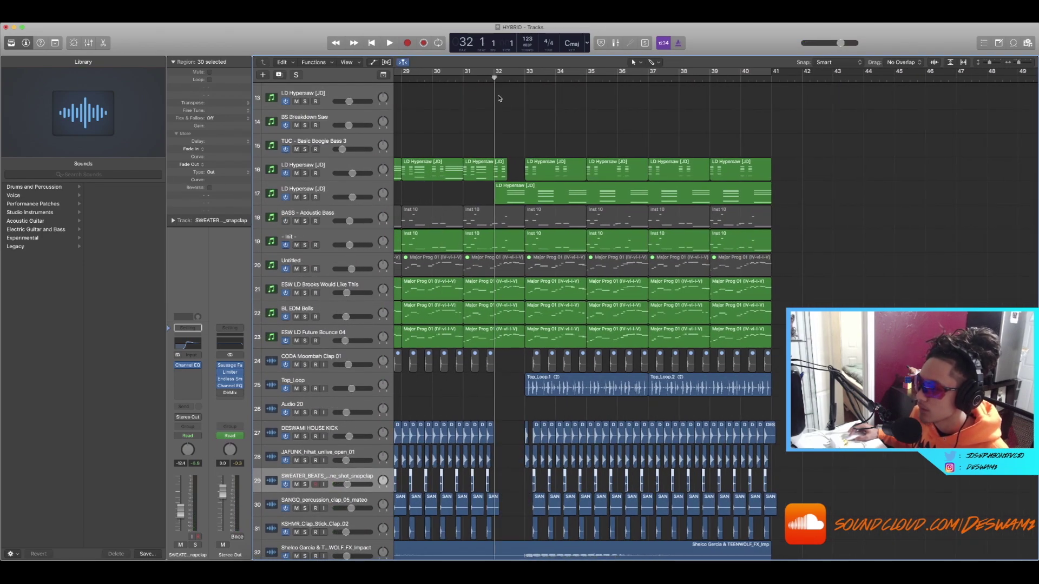
Select the LD Hypersaw region that starts at bar 32, followed by the Top_Loop track with its two regions
scroll(472, 103, "down", 1)
scroll(569, 162, "down", 2)
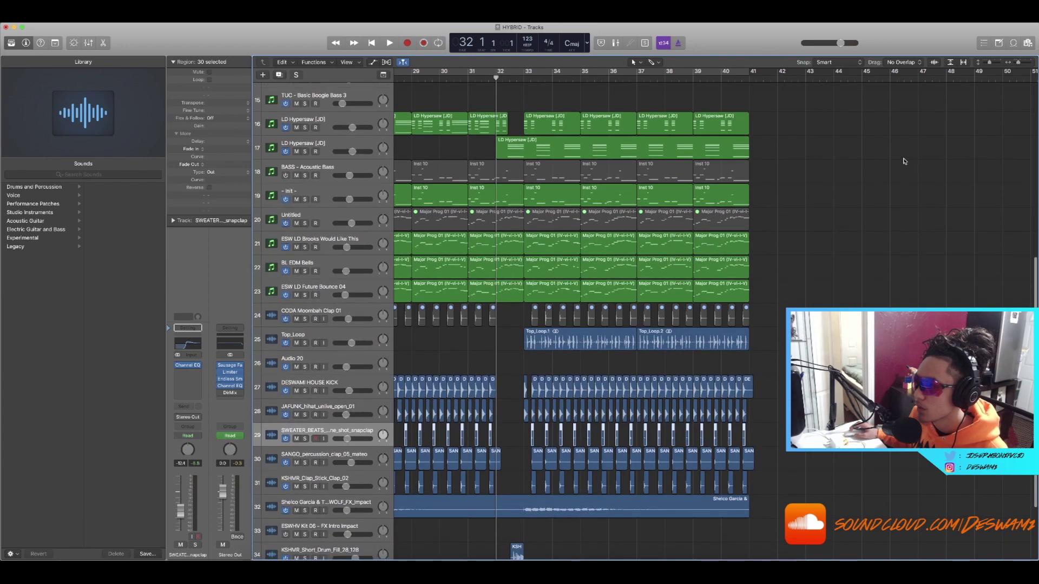
left_click(685, 147)
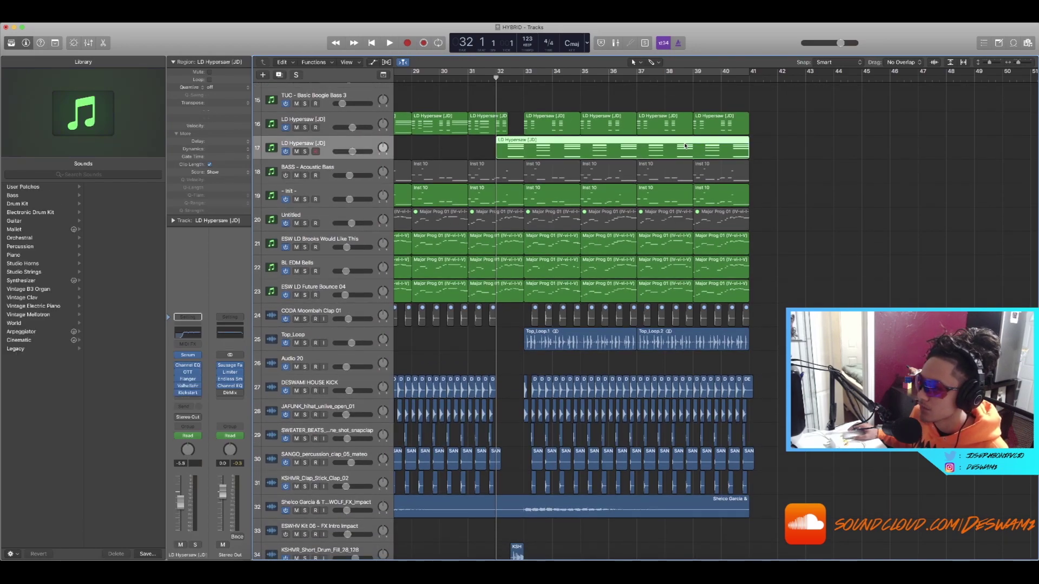
scroll(685, 163, "down", 4)
left_click(371, 261)
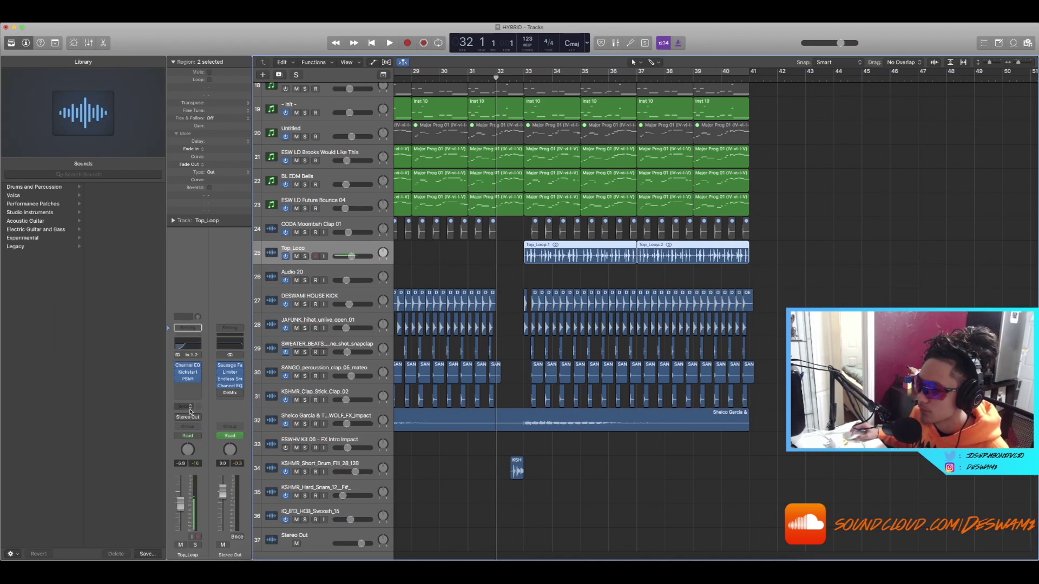
Open the Pitch Shifter plug-in on the Top_Loop track, examine its Drum Shift settings and close it
left_click(188, 381)
left_click_drag(155, 47, 805, 282)
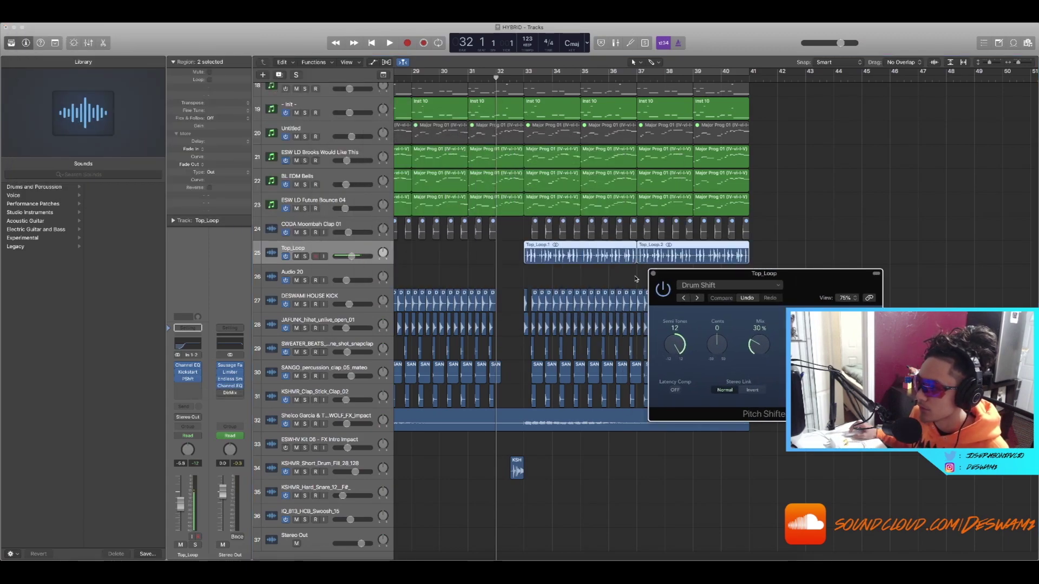
left_click(652, 274)
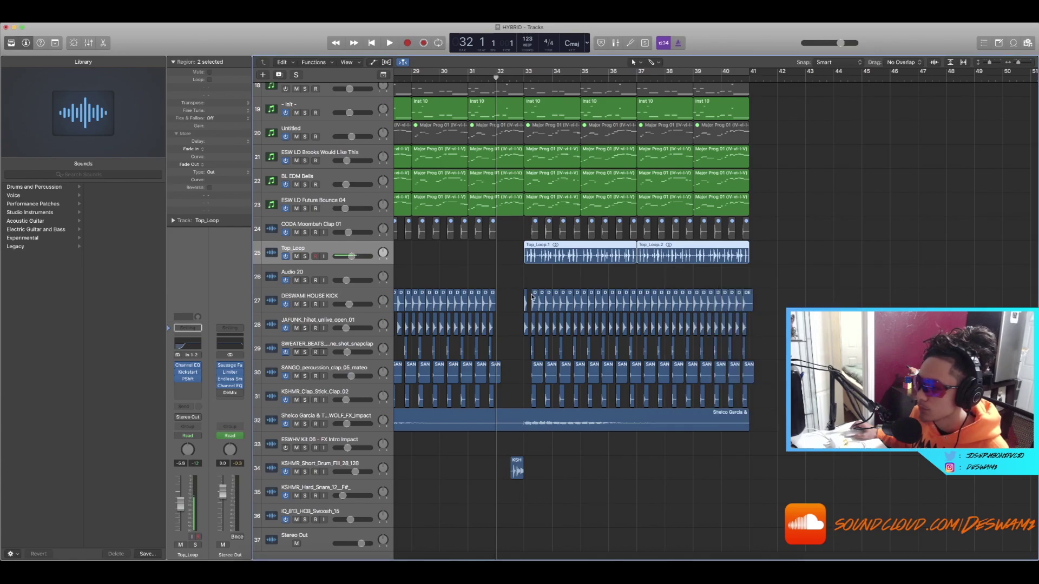
Show the track automation around the drop's second half and open the Stereo Out track's automation parameter choices
scroll(532, 297, "down", 2)
scroll(507, 351, "right", 2)
scroll(481, 308, "up", 4)
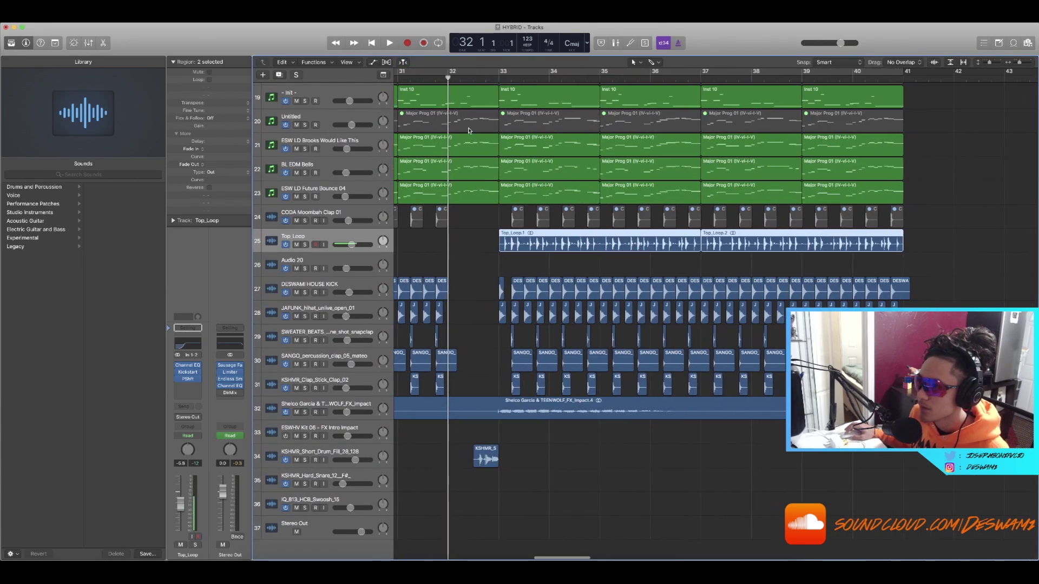
key("a")
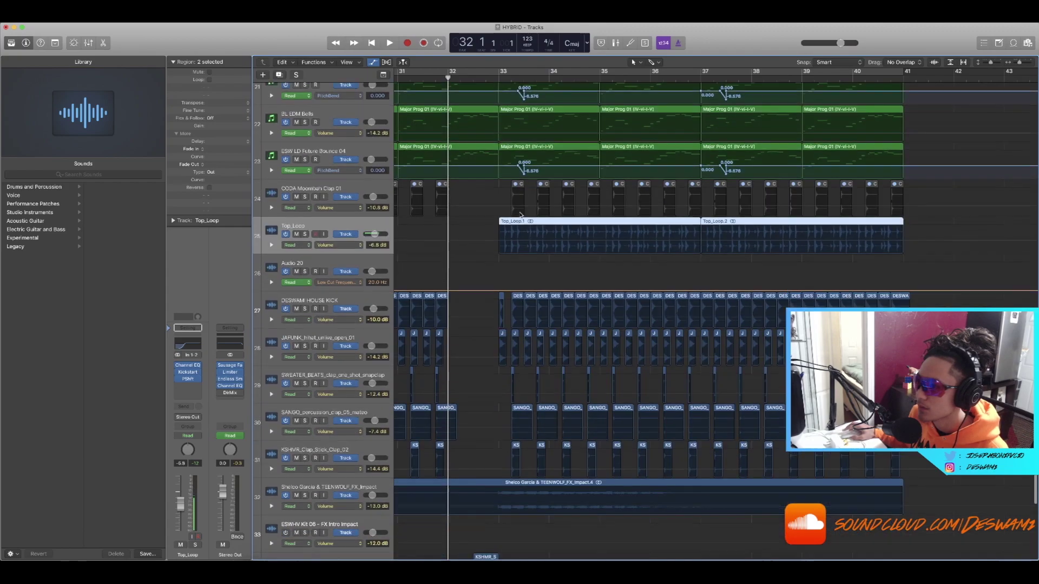
scroll(490, 420, "down", 5)
left_click(344, 531)
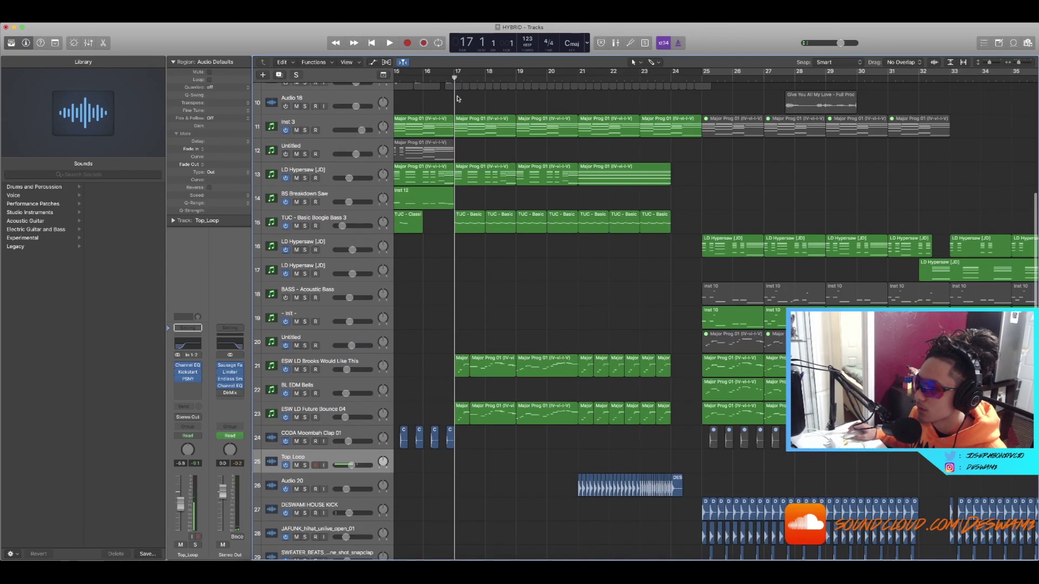
Set the cycle range from bar 17 to bar 25 and briefly play the build-up from its LD Hypersaw region
scroll(463, 72, "up", 5)
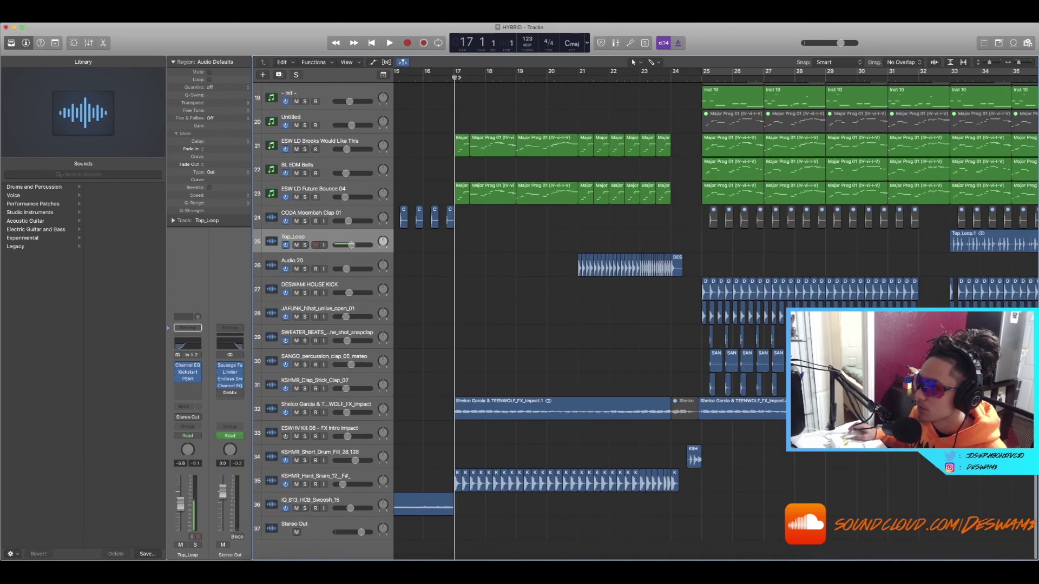
left_click_drag(463, 72, 698, 73)
scroll(556, 179, "up", 1)
left_click(486, 103)
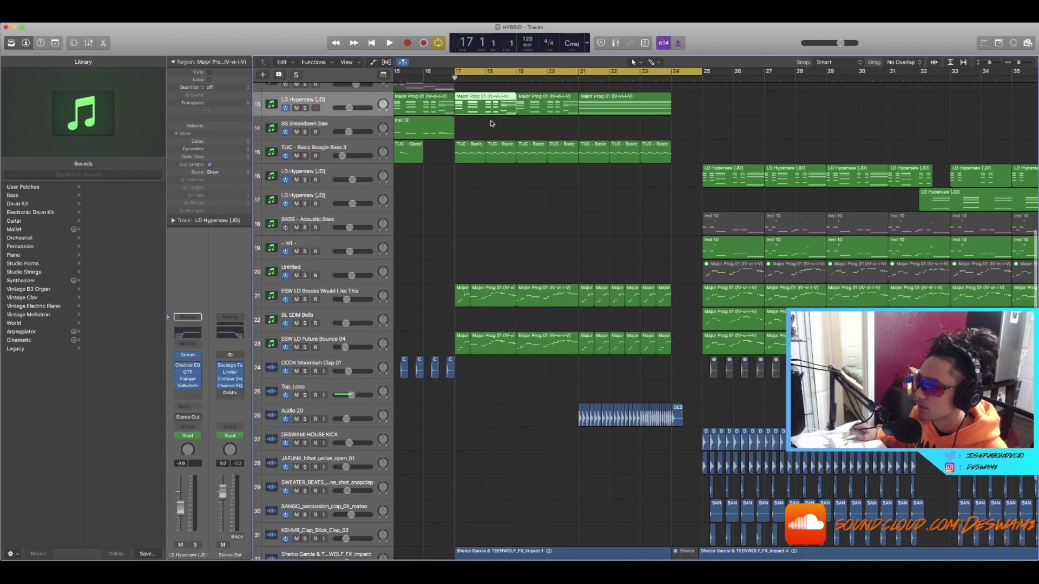
scroll(645, 155, "up", 1)
key("space")
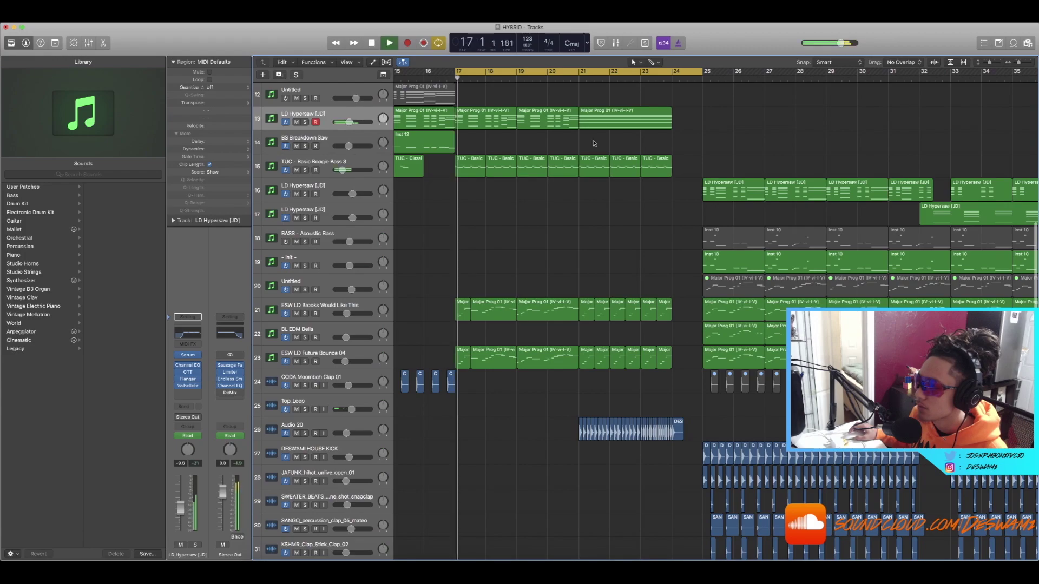
key("space")
Select the build-up regions of both ESW LD tracks, show the track automation and return the playhead to bar 17
left_click_drag(584, 328, 681, 363)
key("a")
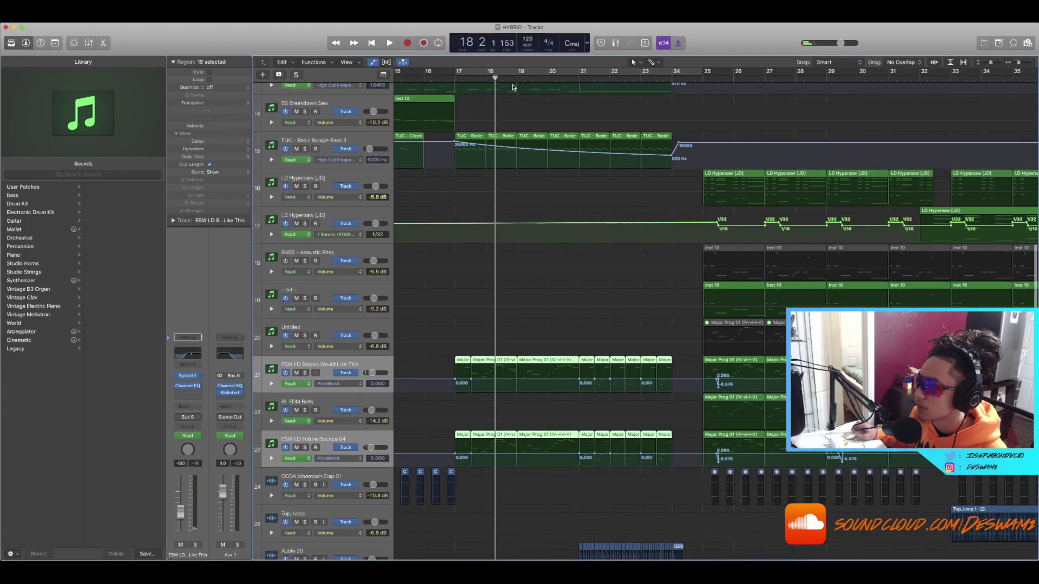
left_click(456, 78)
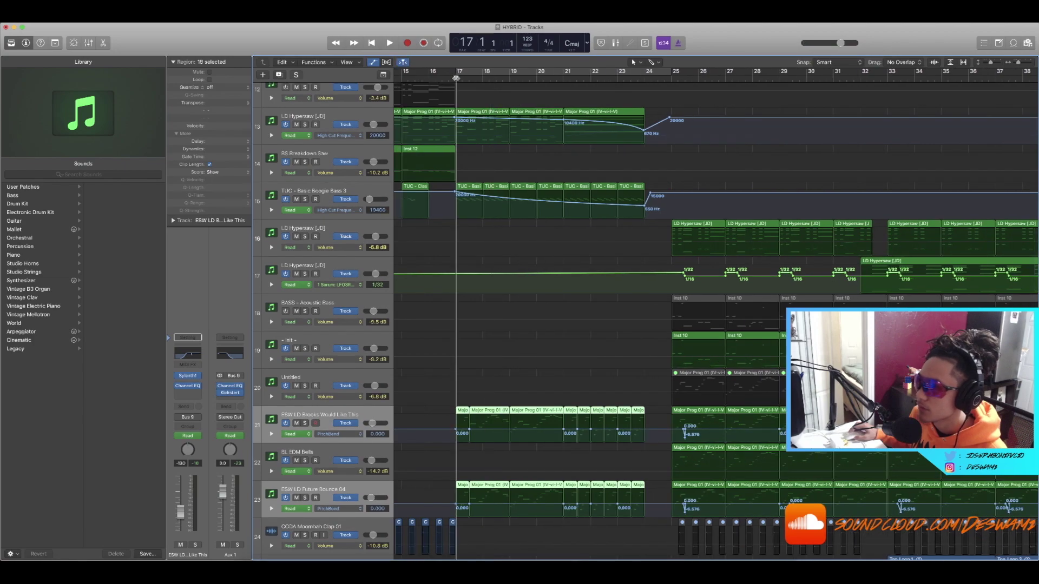
key("super+Right")
key("super+Right")
scroll(456, 78, "right", 2)
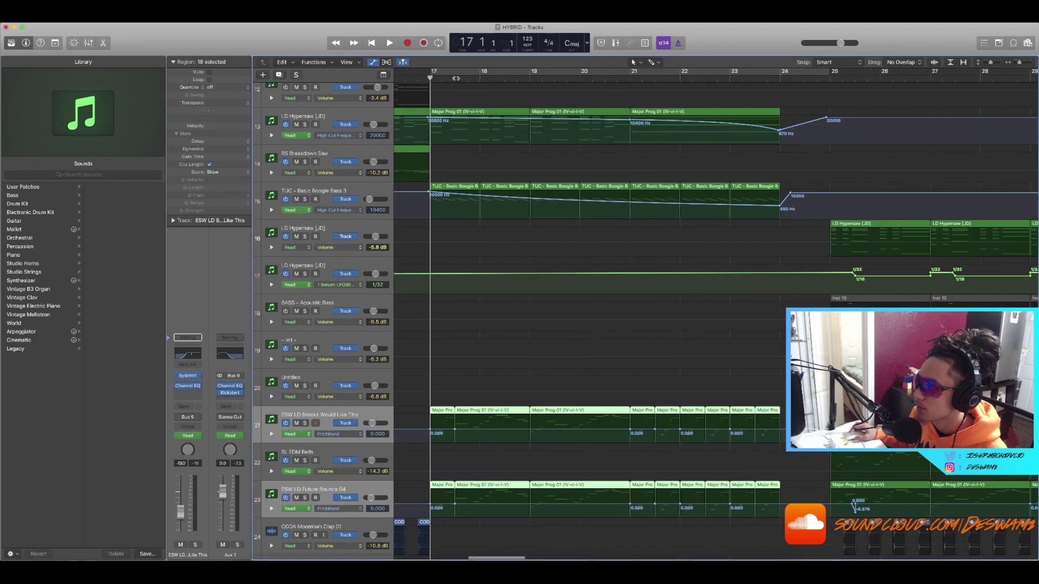
key("super+Left")
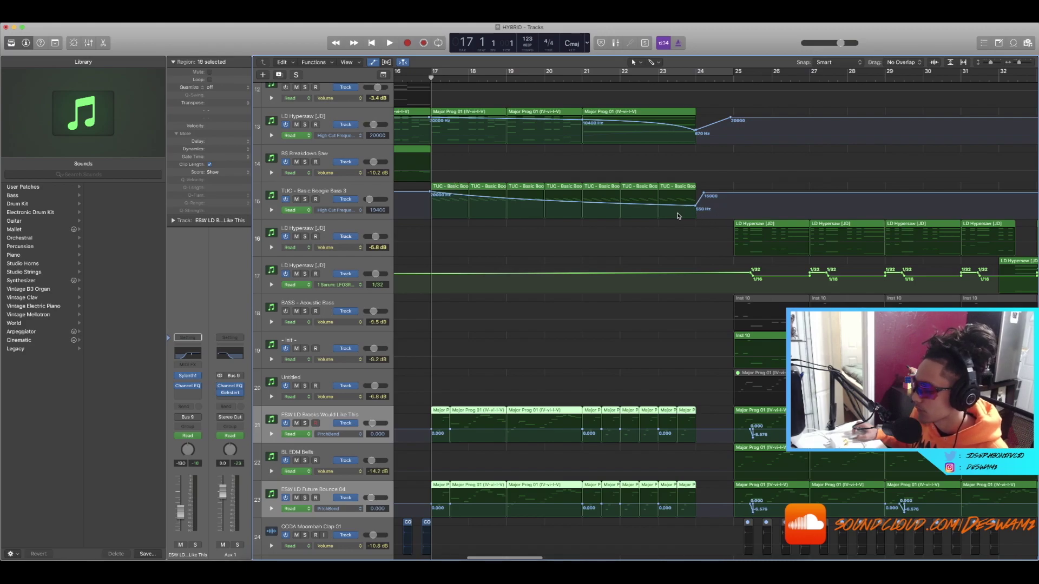
Play the build-up from bar 17 and display the Intensity automation on the Stereo Out track
key("space")
scroll(650, 211, "down", 10)
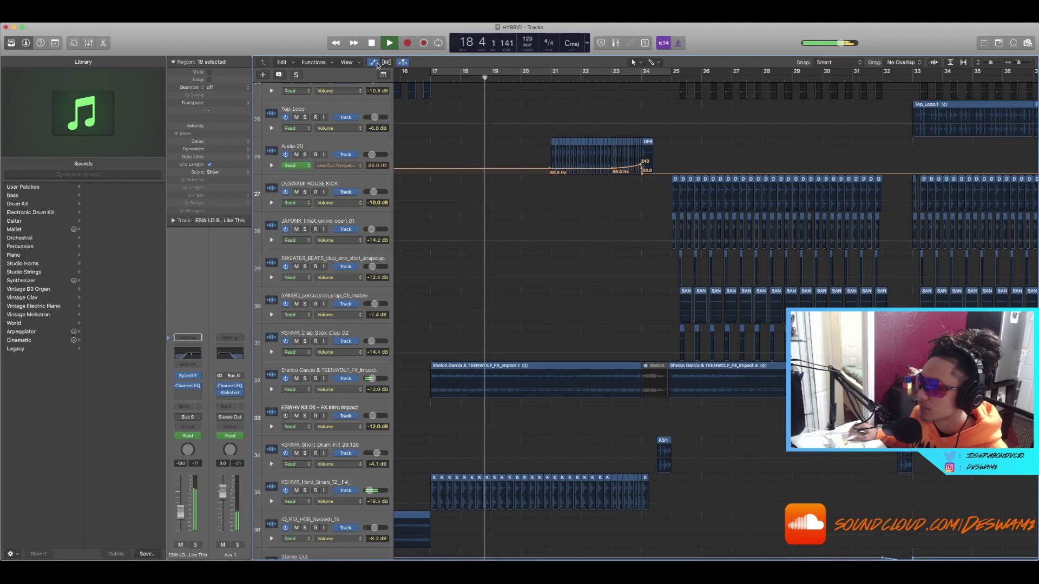
scroll(336, 549, "down", 2)
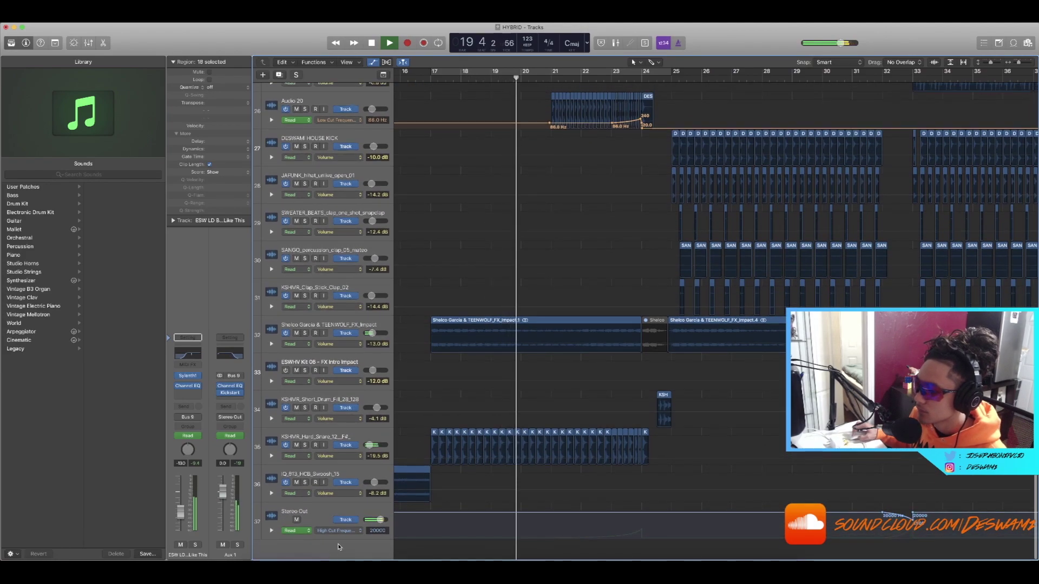
left_click(336, 531)
left_click(352, 509)
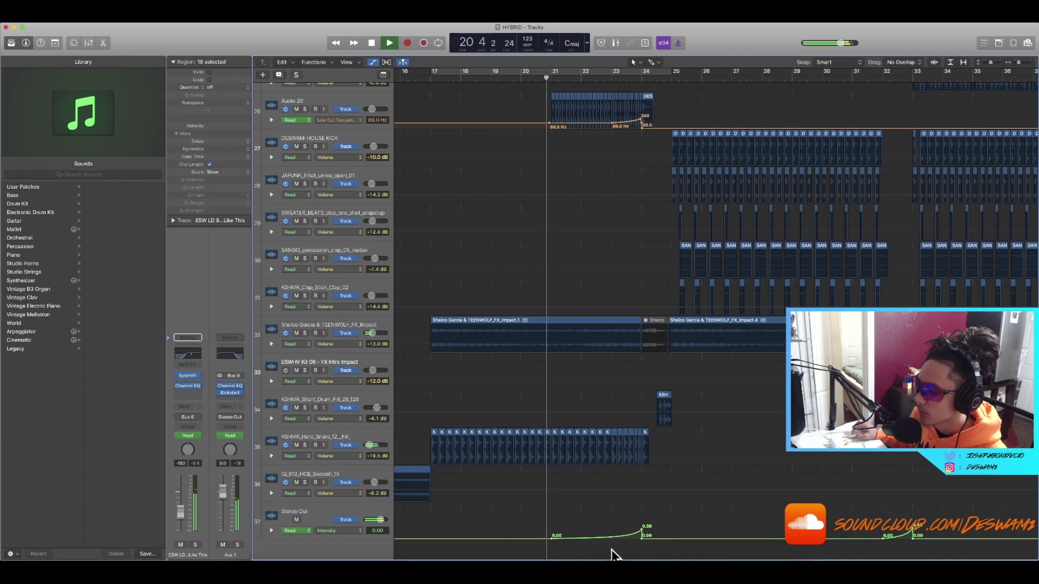
Hide the track automation and follow the playback from the build-up through the first half of the drop
scroll(571, 146, "up", 10)
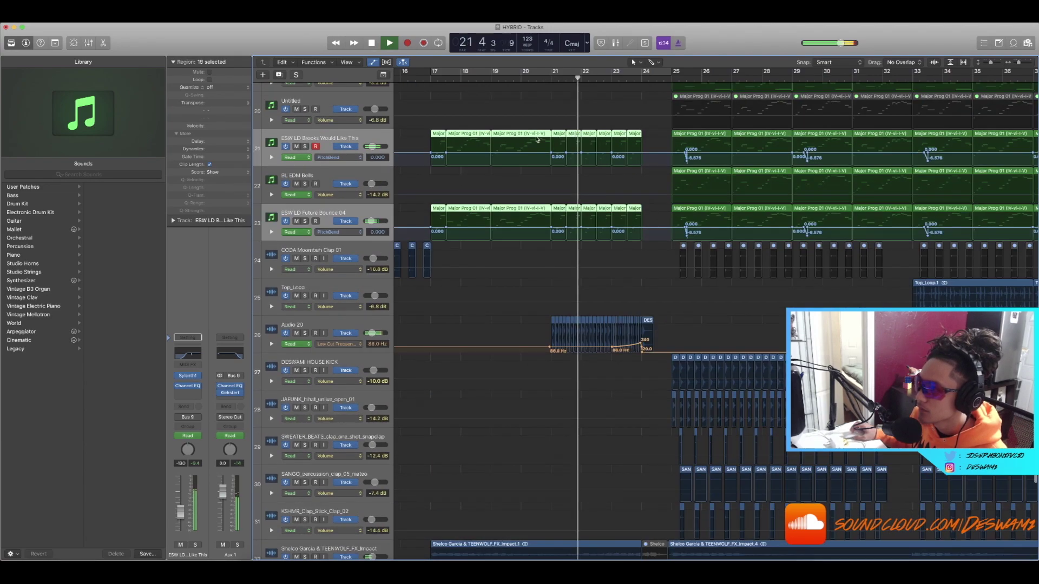
left_click(373, 62)
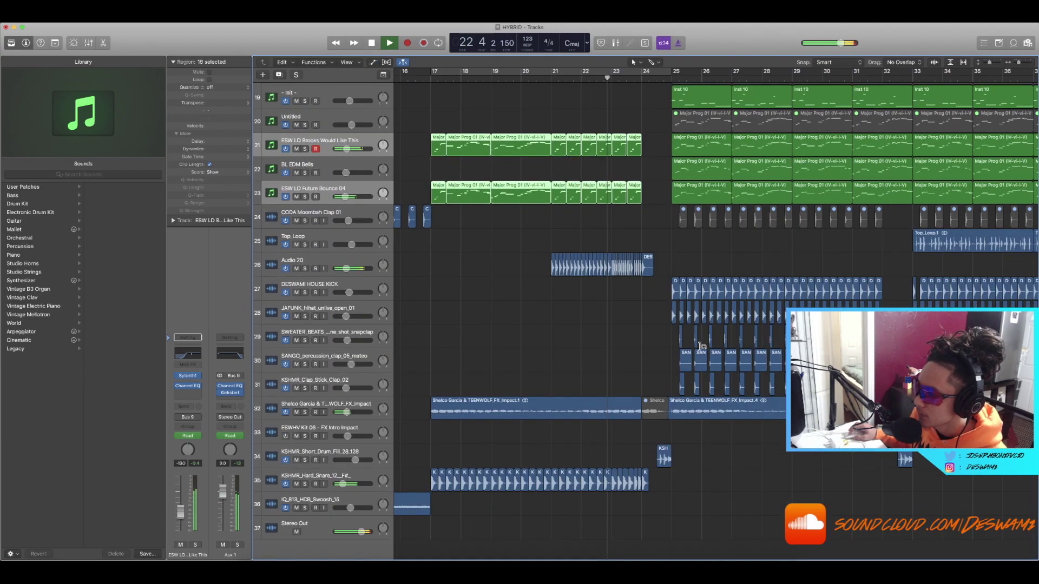
scroll(612, 269, "up", 5)
scroll(612, 269, "right", 5)
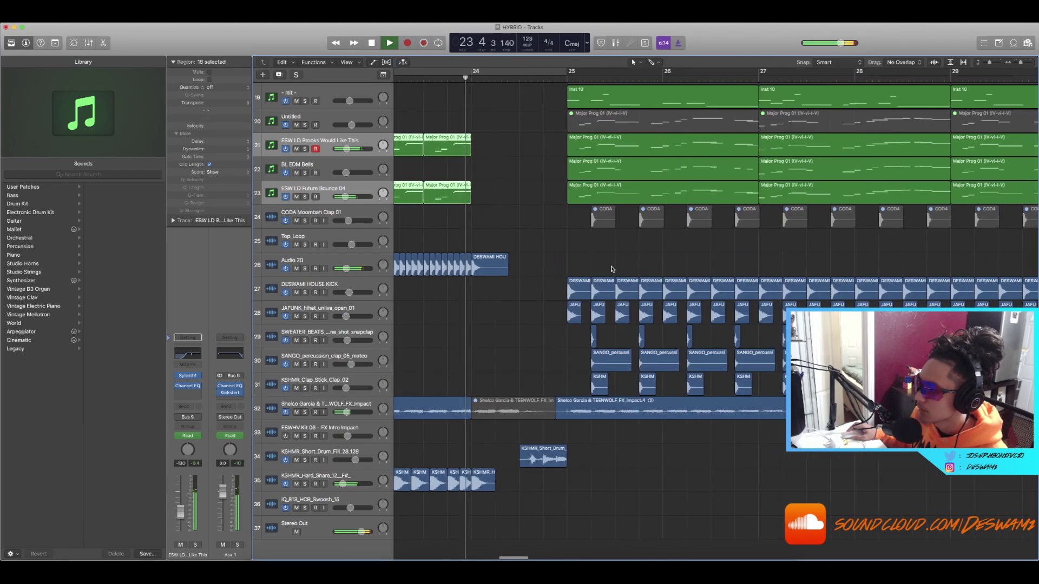
scroll(535, 271, "down", 3)
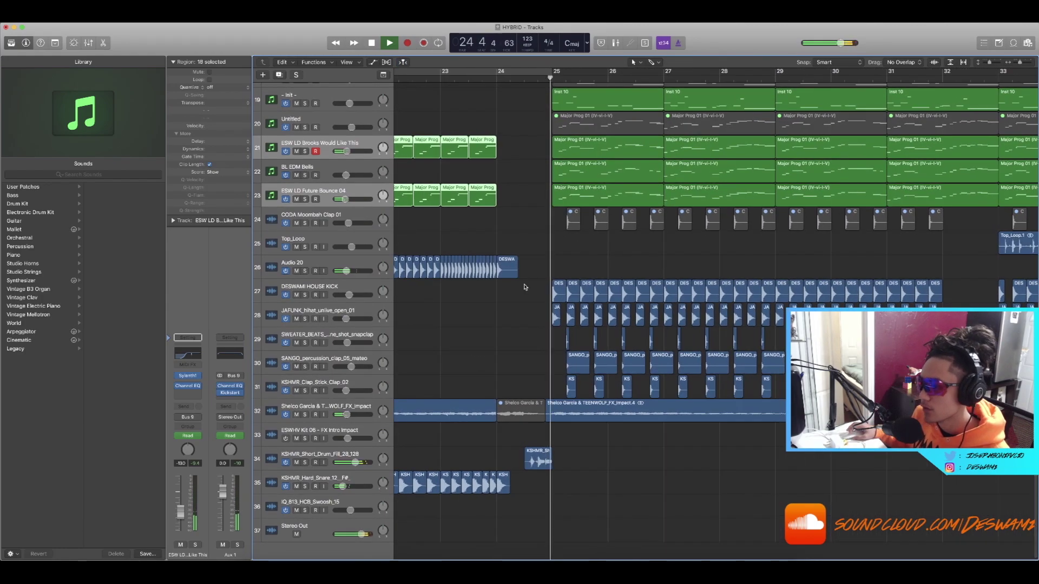
scroll(524, 287, "down", 3)
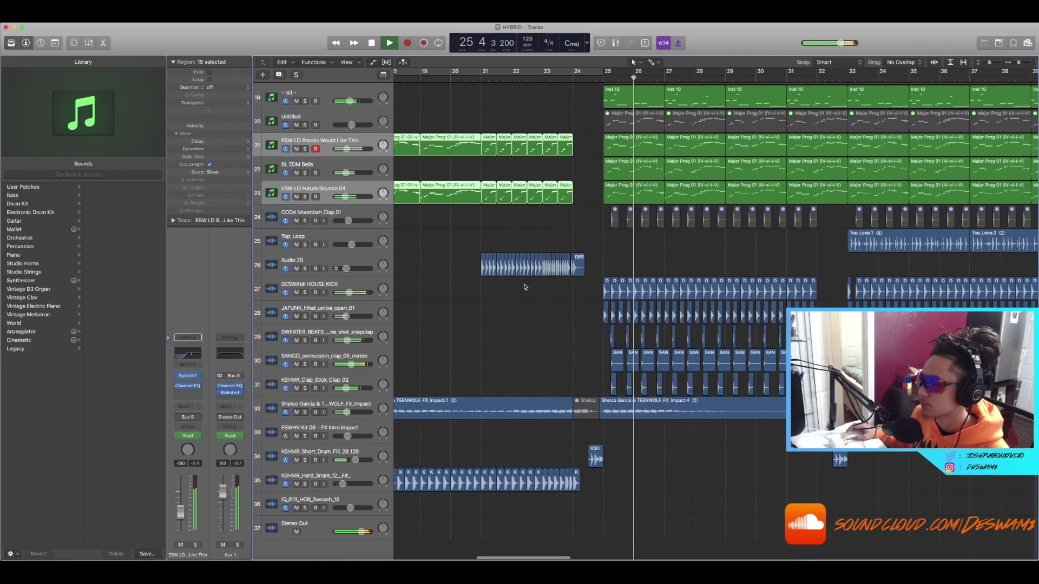
scroll(521, 285, "right", 5)
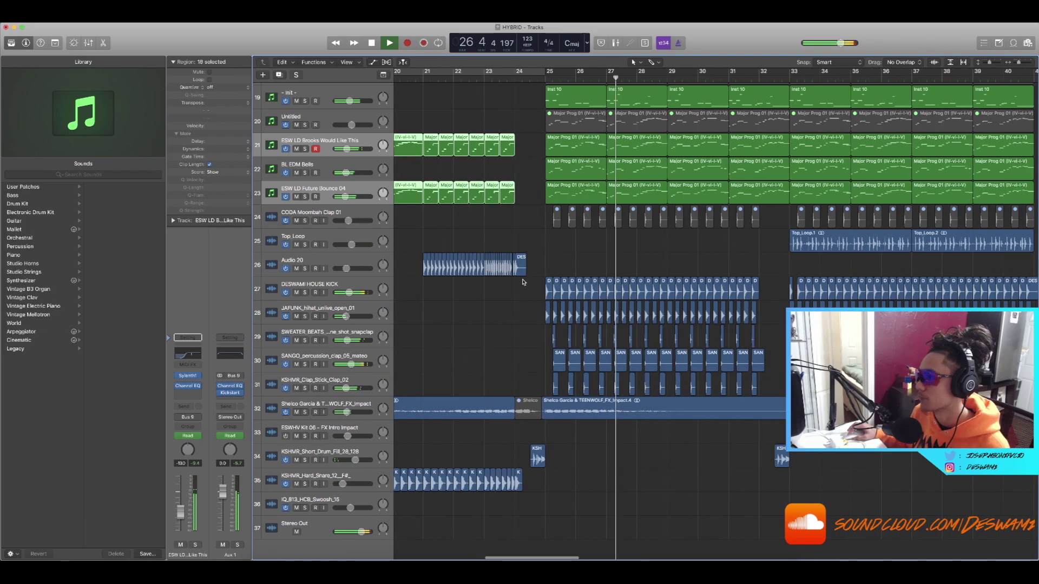
scroll(521, 285, "down", 2)
scroll(523, 278, "up", 3)
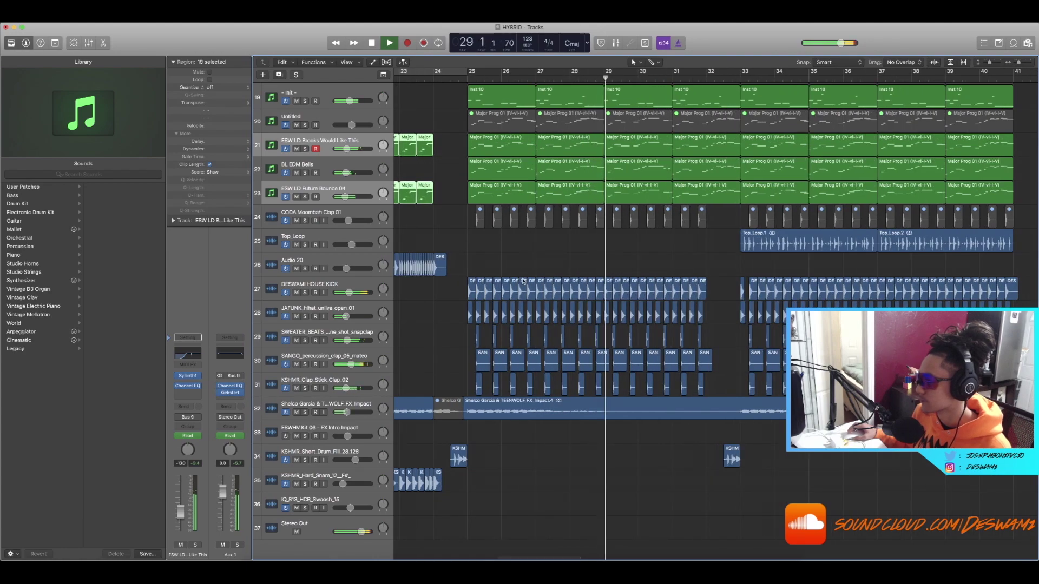
scroll(523, 281, "up", 4)
scroll(523, 279, "down", 5)
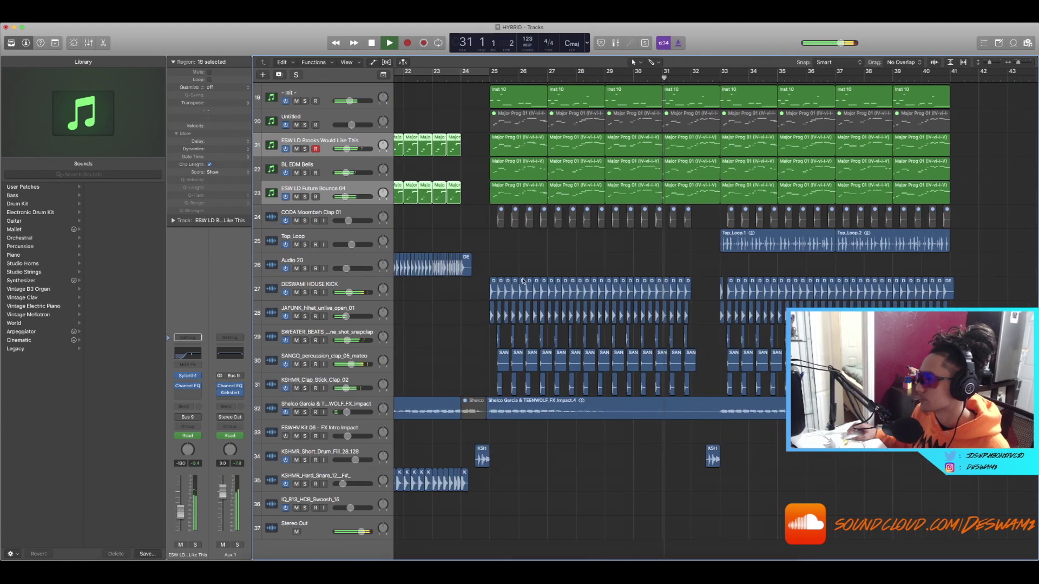
Follow the drop's second half in a compact track overview, stop playback past bar 41 and deselect all regions
key("super+Up")
key("super+Up")
key("super+Left")
scroll(523, 281, "right", 2)
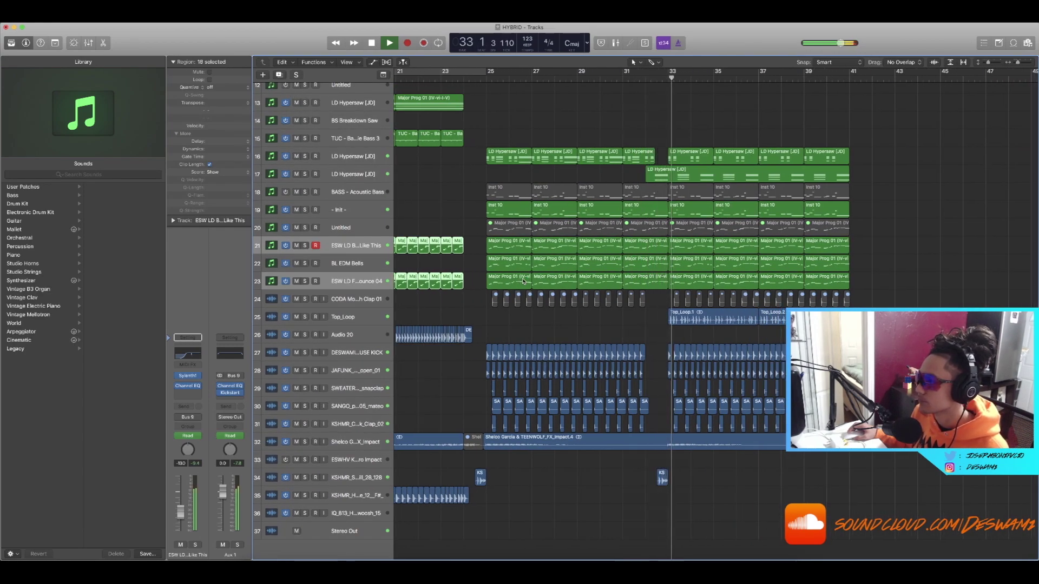
scroll(523, 280, "down", 4)
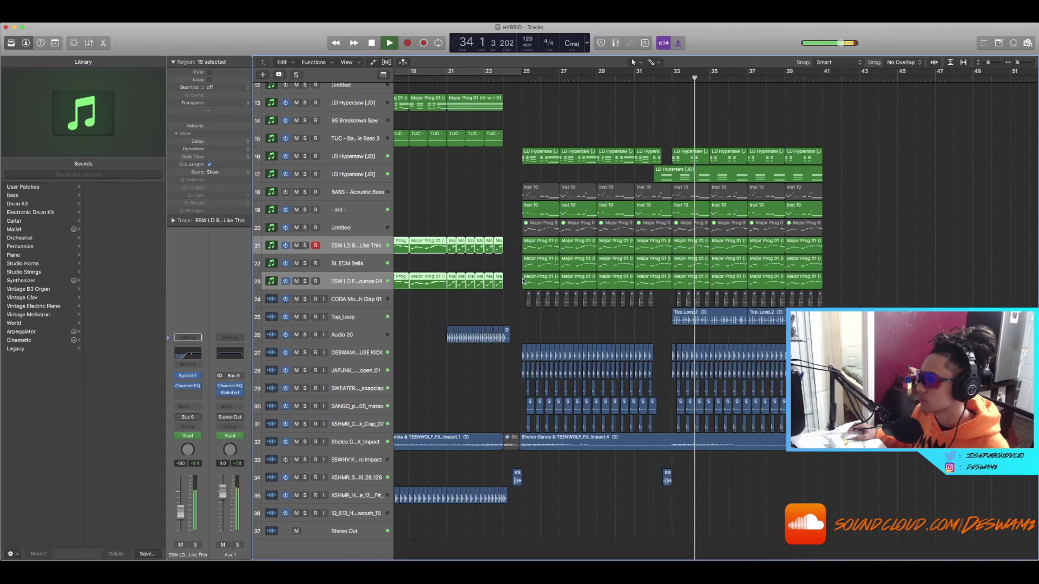
scroll(523, 280, "right", 3)
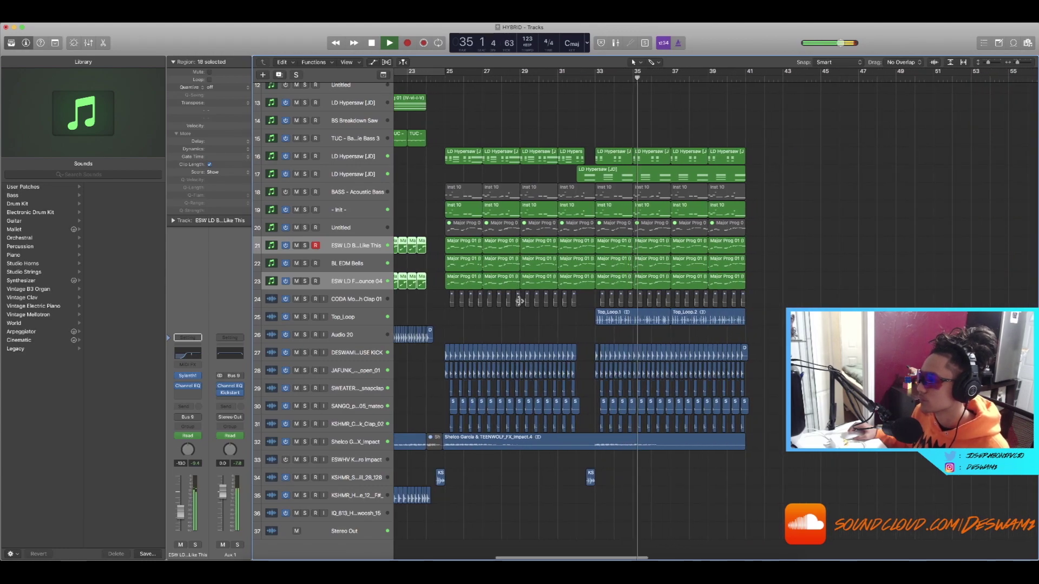
scroll(528, 341, "right", 1)
key("super+Right")
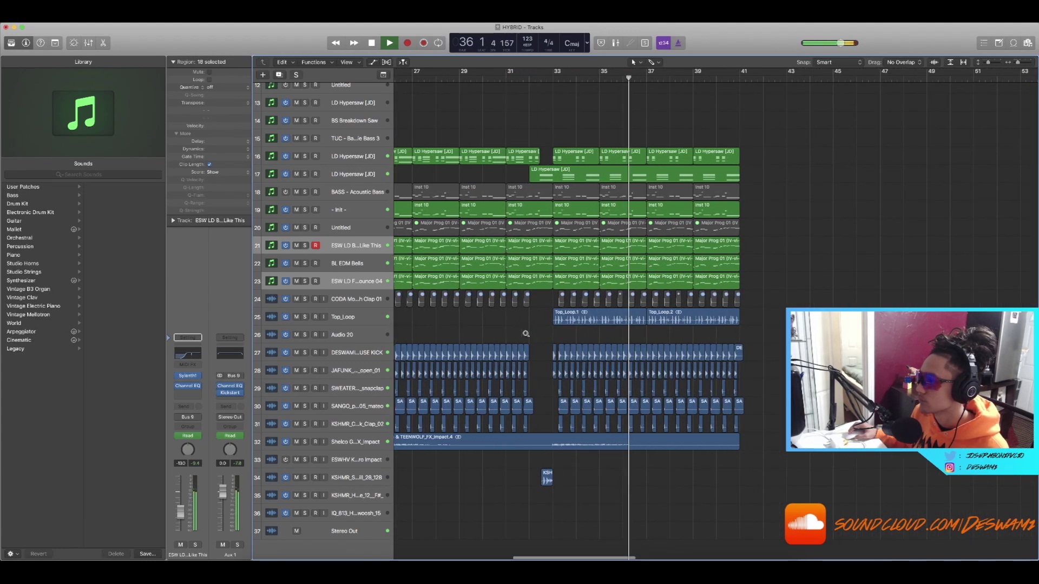
scroll(525, 336, "right", 1)
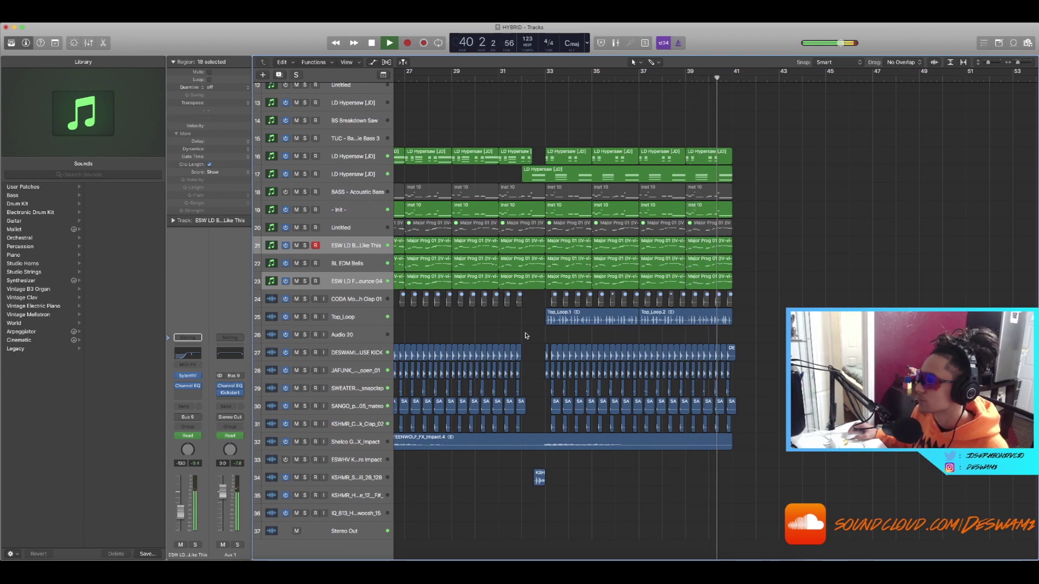
key("space")
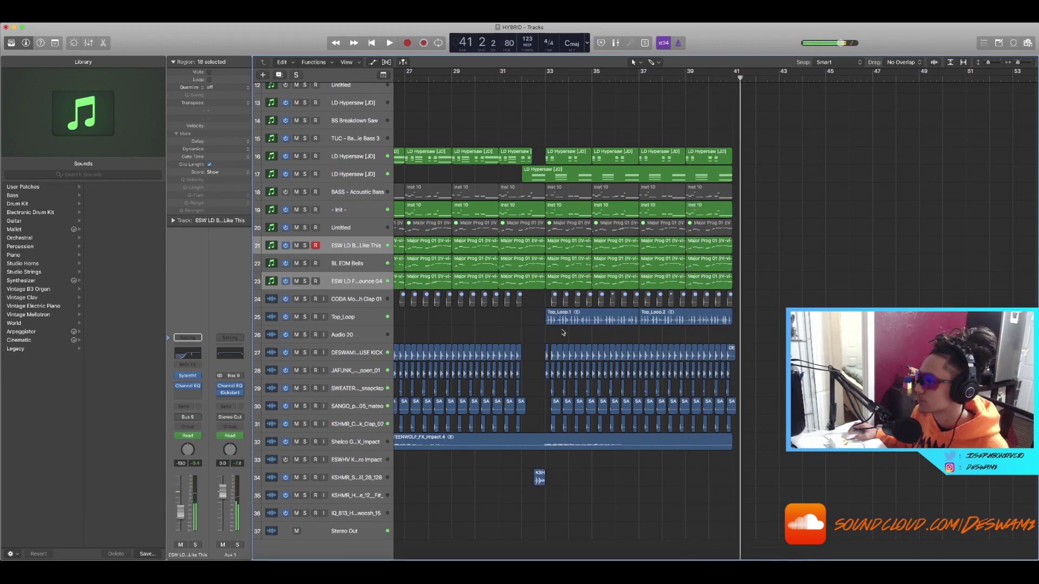
scroll(578, 337, "right", 1)
left_click(579, 337)
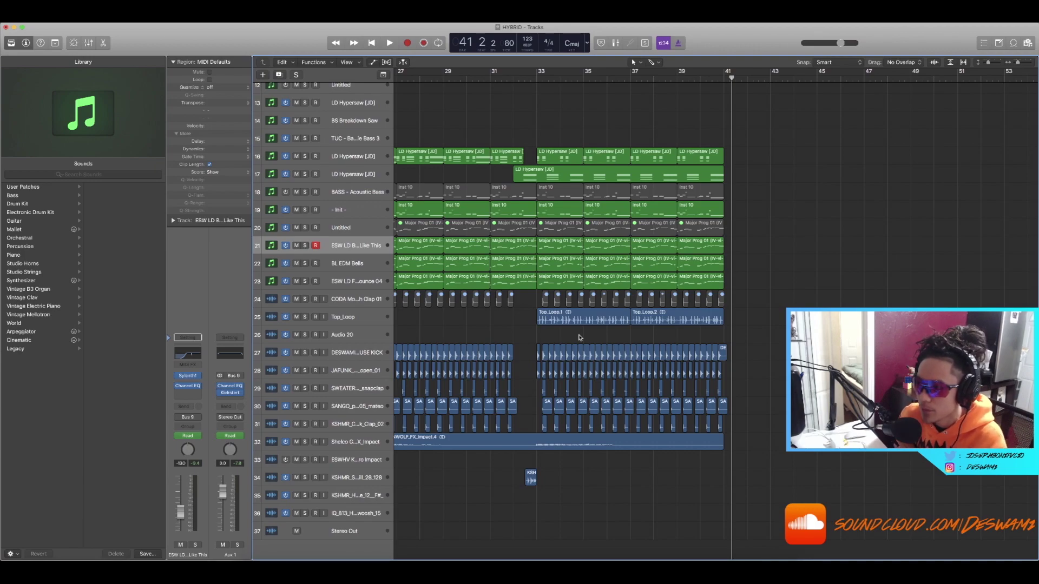
scroll(579, 337, "left", 5)
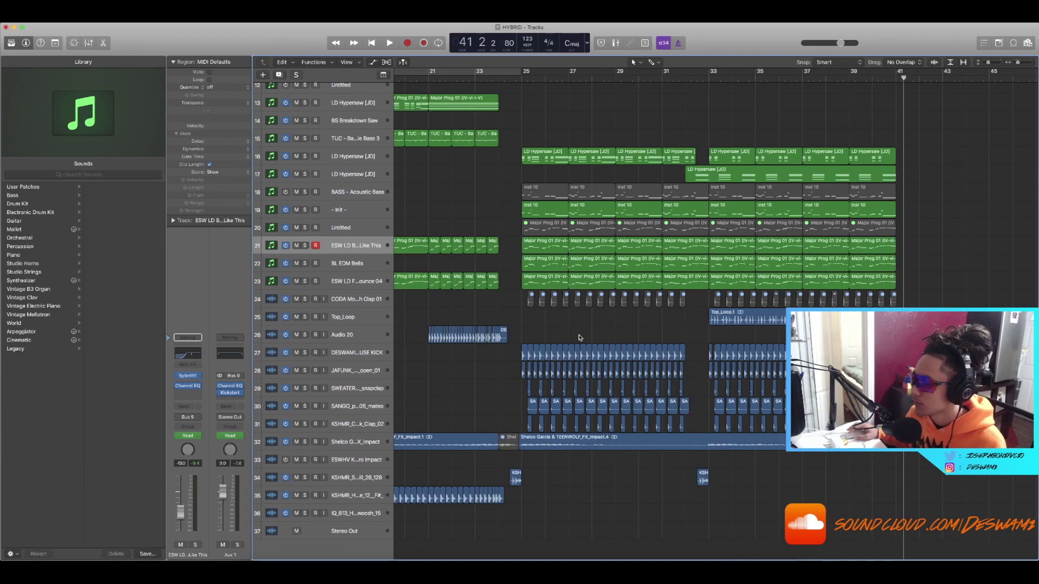